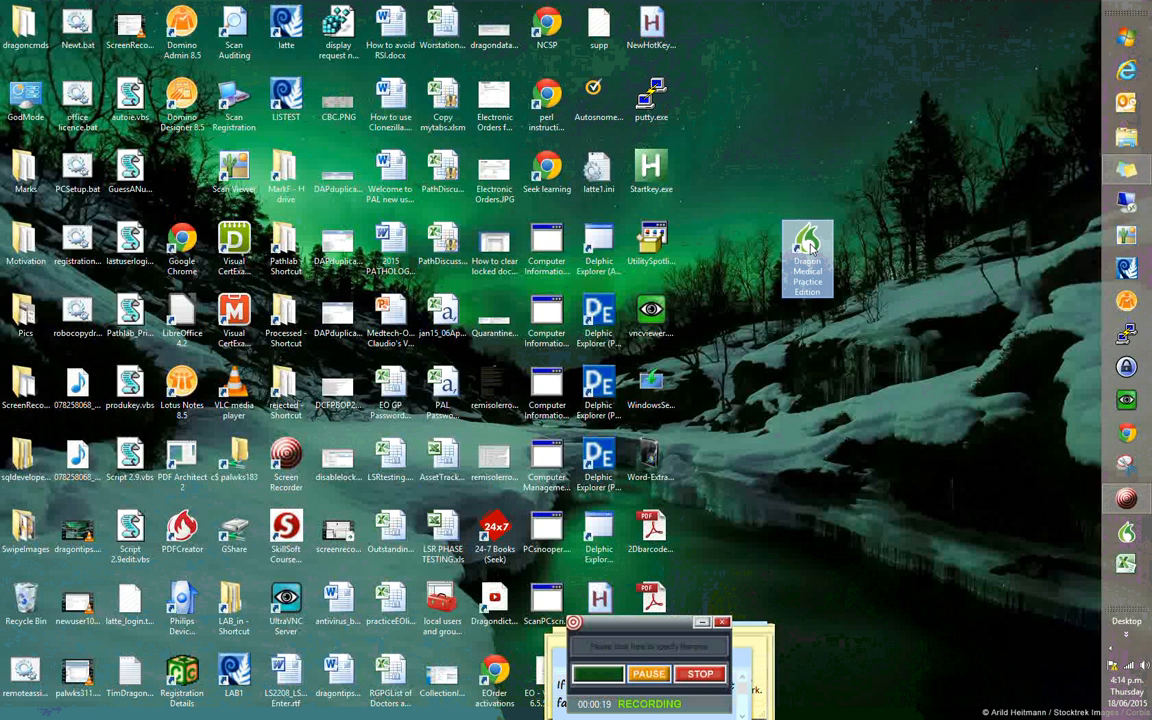
Start Dragon Medical Practice Edition with the user profile that uses the General - Large vocabulary and close the Dragon Sidebar
double_click(811, 247)
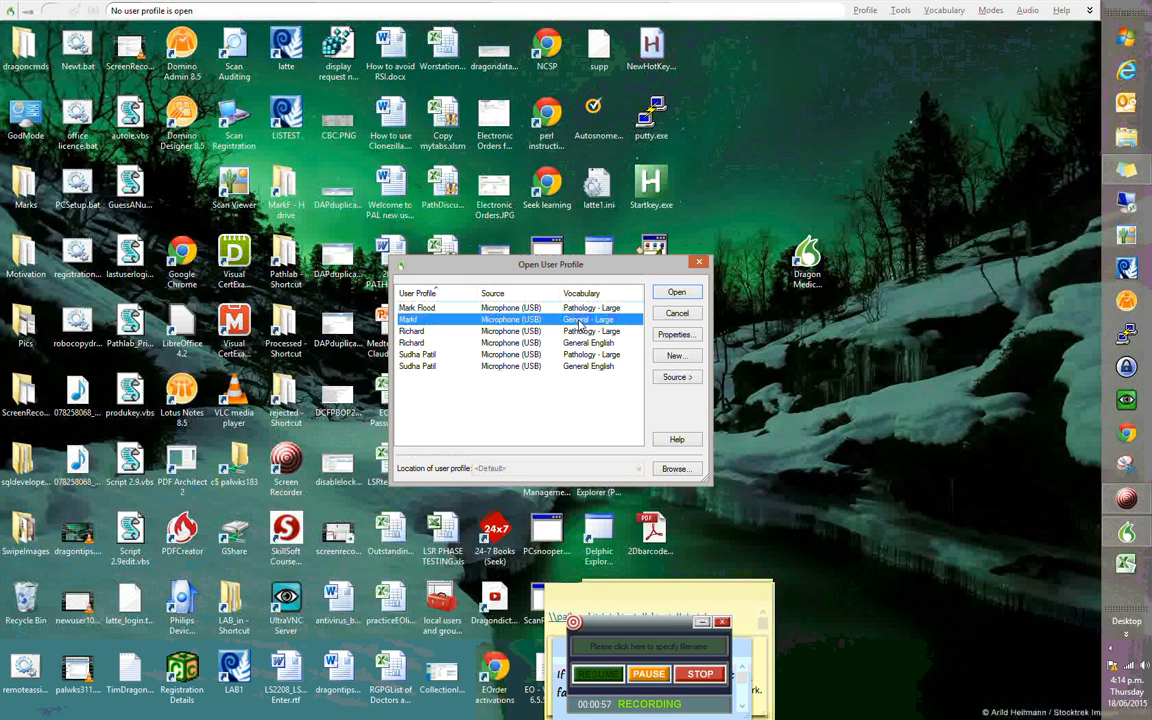
double_click(531, 320)
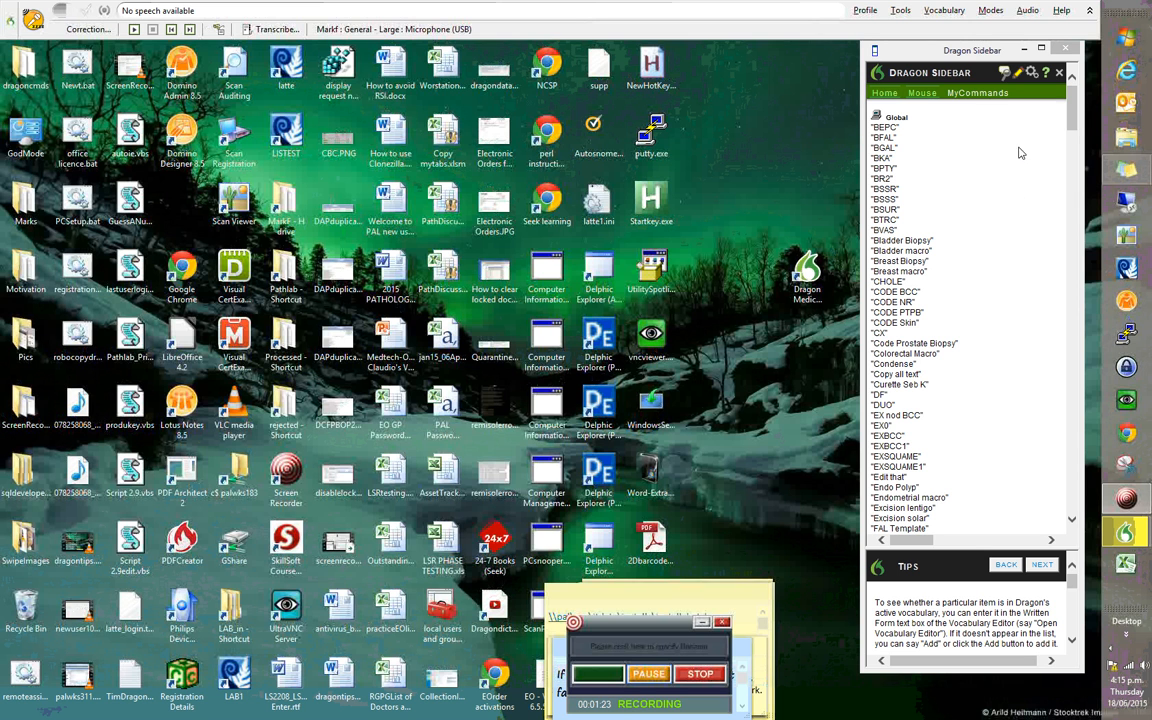
left_click(1067, 50)
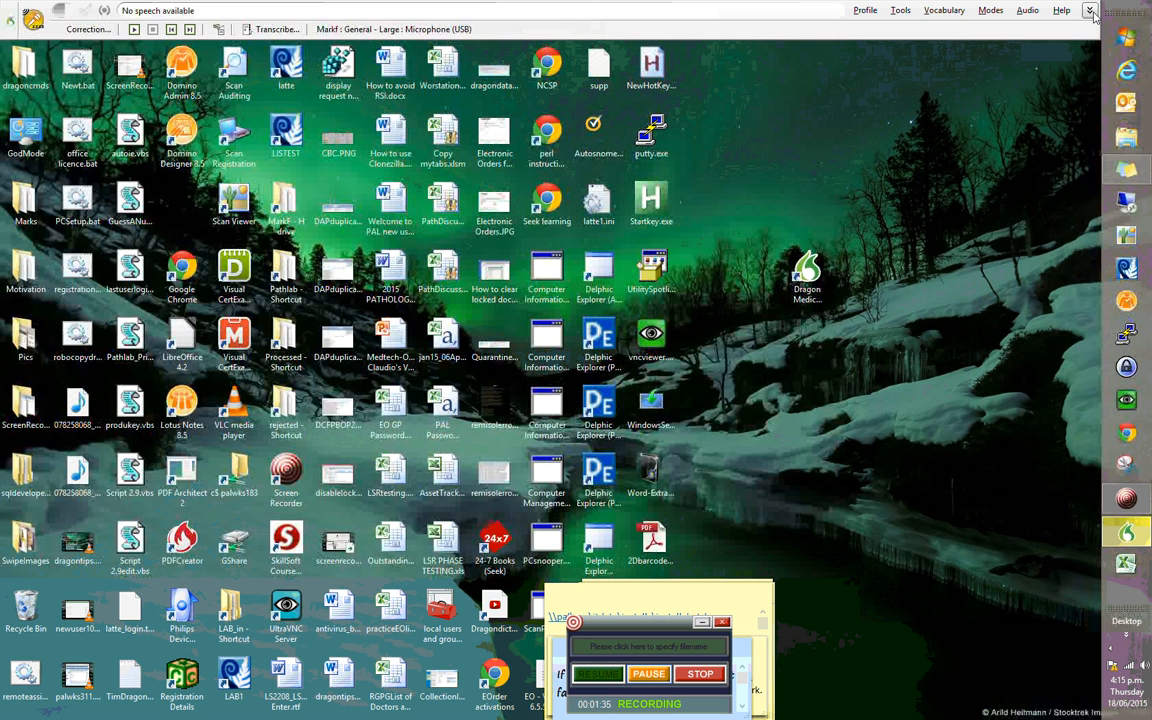
Switch to the user profile that uses the Pathology - Large vocabulary and collapse the extras row of the DragonBar
left_click(1090, 11)
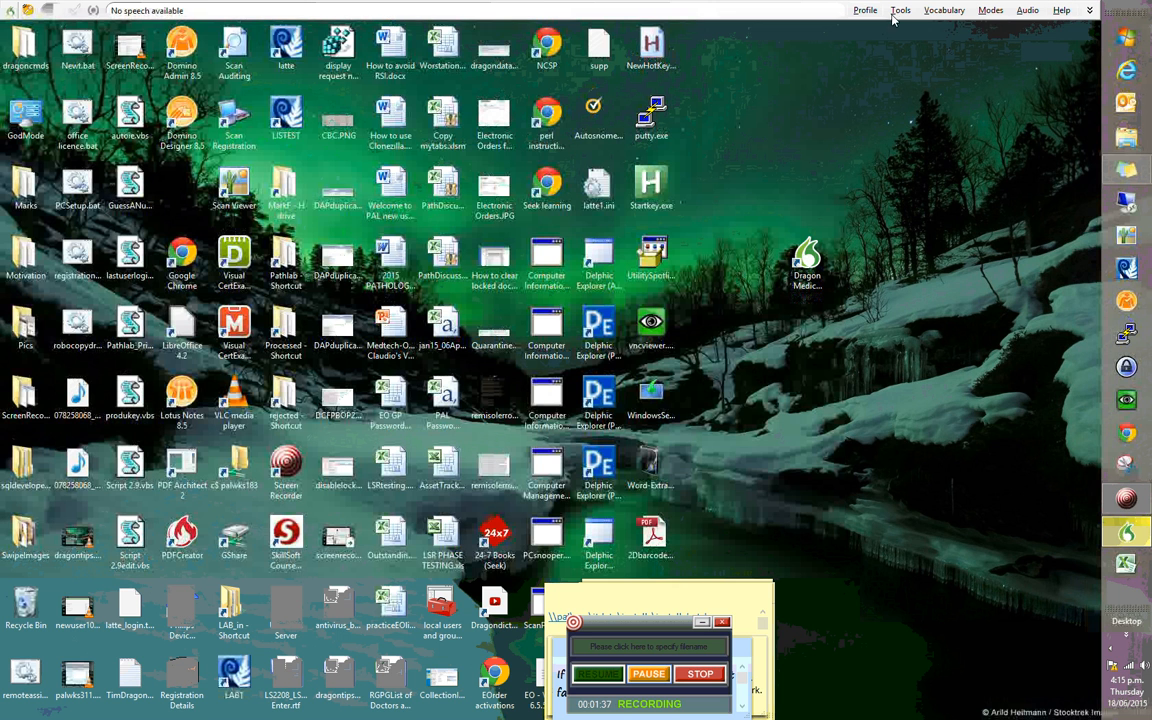
left_click(1090, 11)
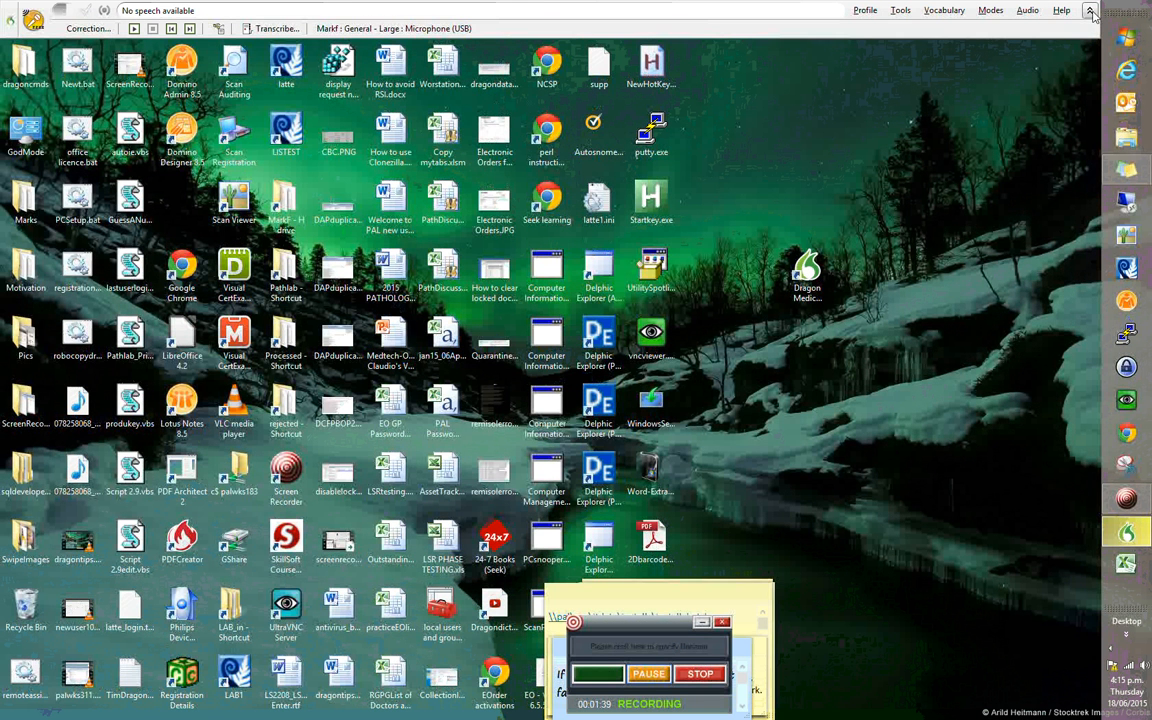
left_click(350, 30)
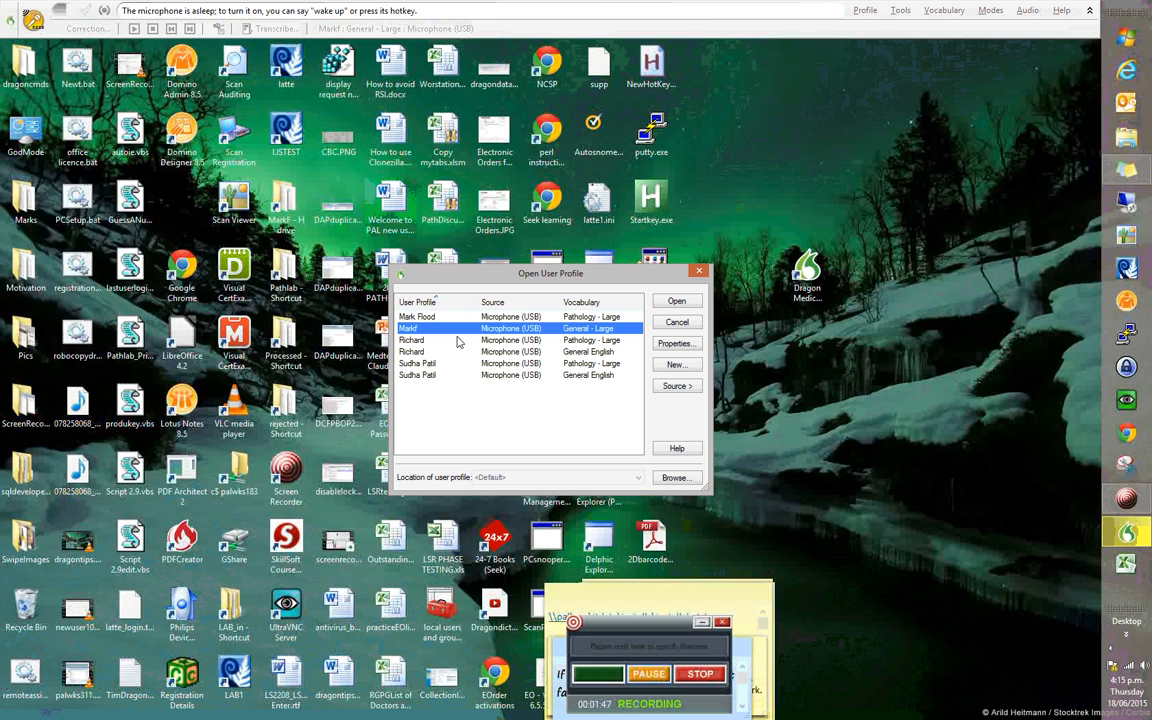
left_click(495, 317)
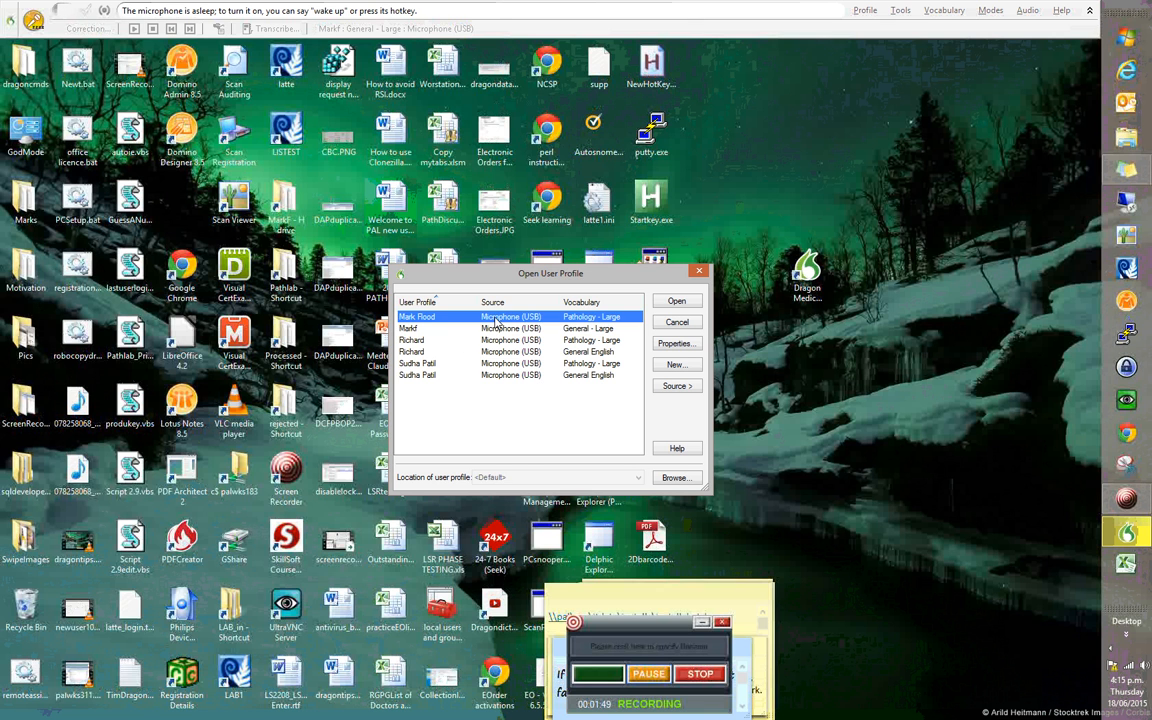
double_click(495, 317)
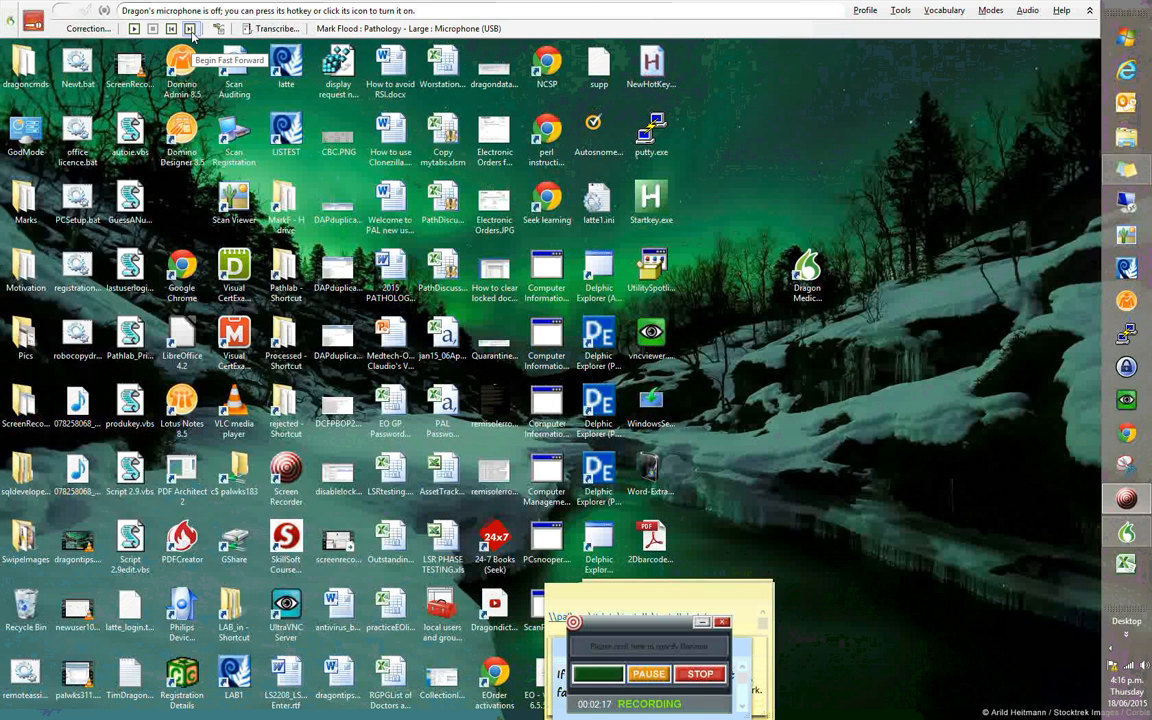
left_click(1089, 11)
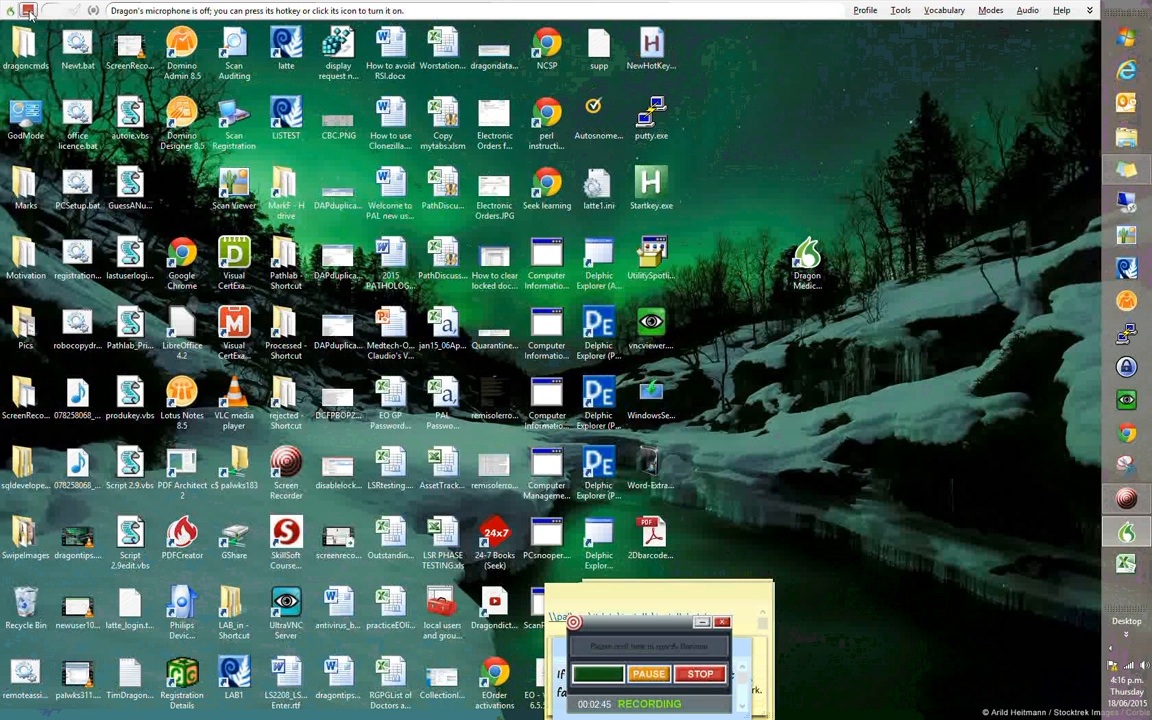
Try out the microphone by turning it on and off from the DragonBar
left_click(28, 10)
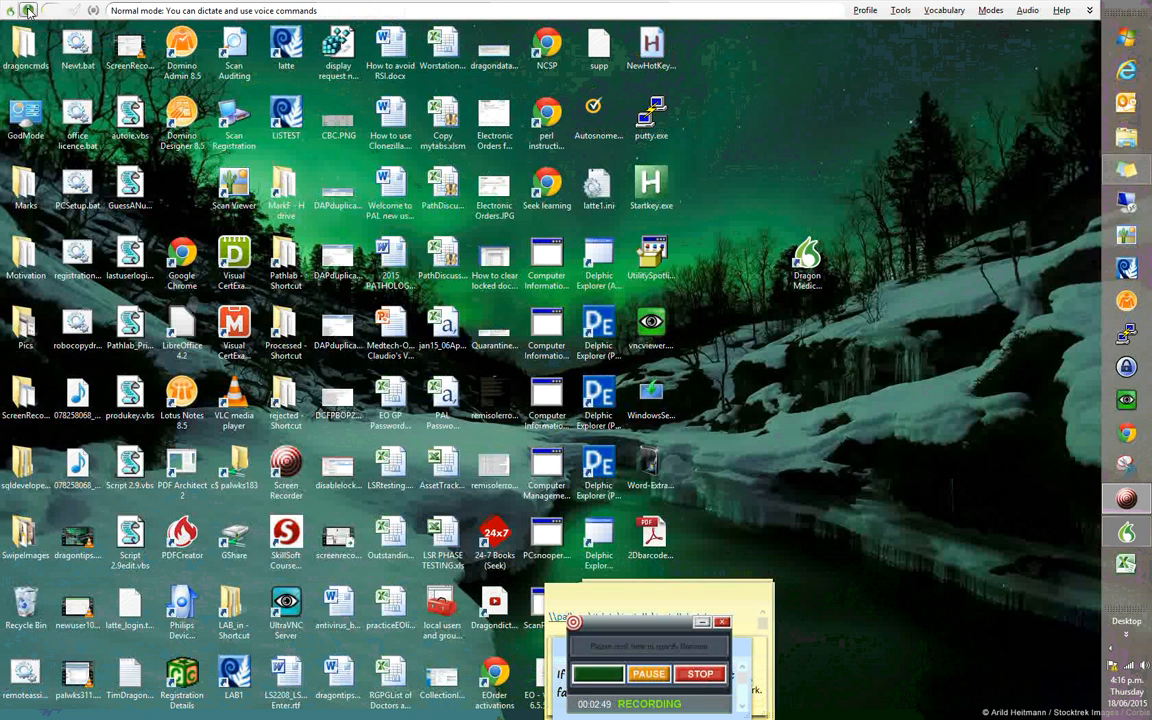
left_click(28, 10)
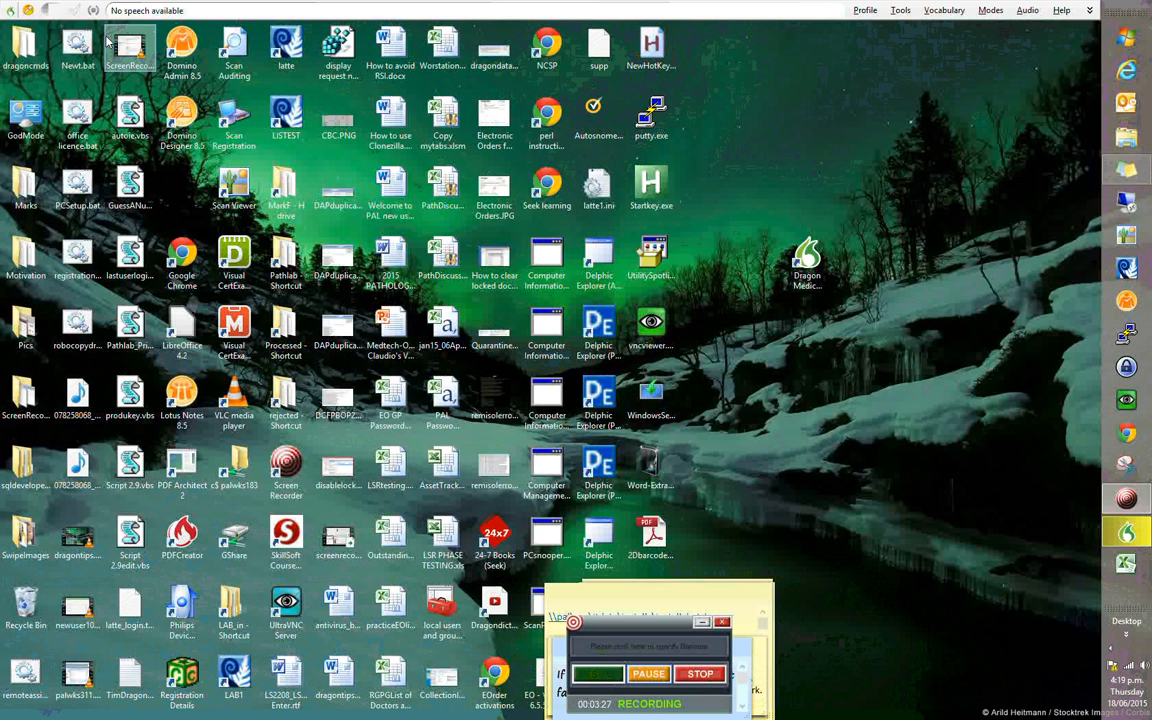
left_click(30, 10)
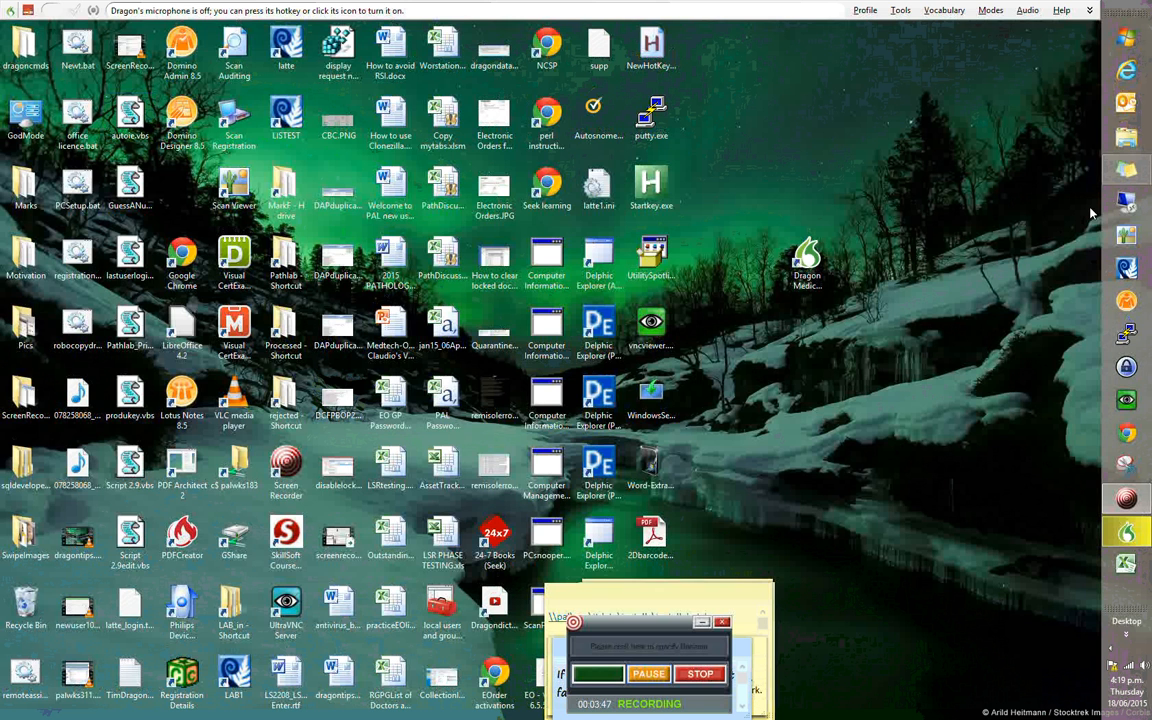
Open Dragon's options and enable double-click to correct in the Correction Menu settings
left_click(901, 11)
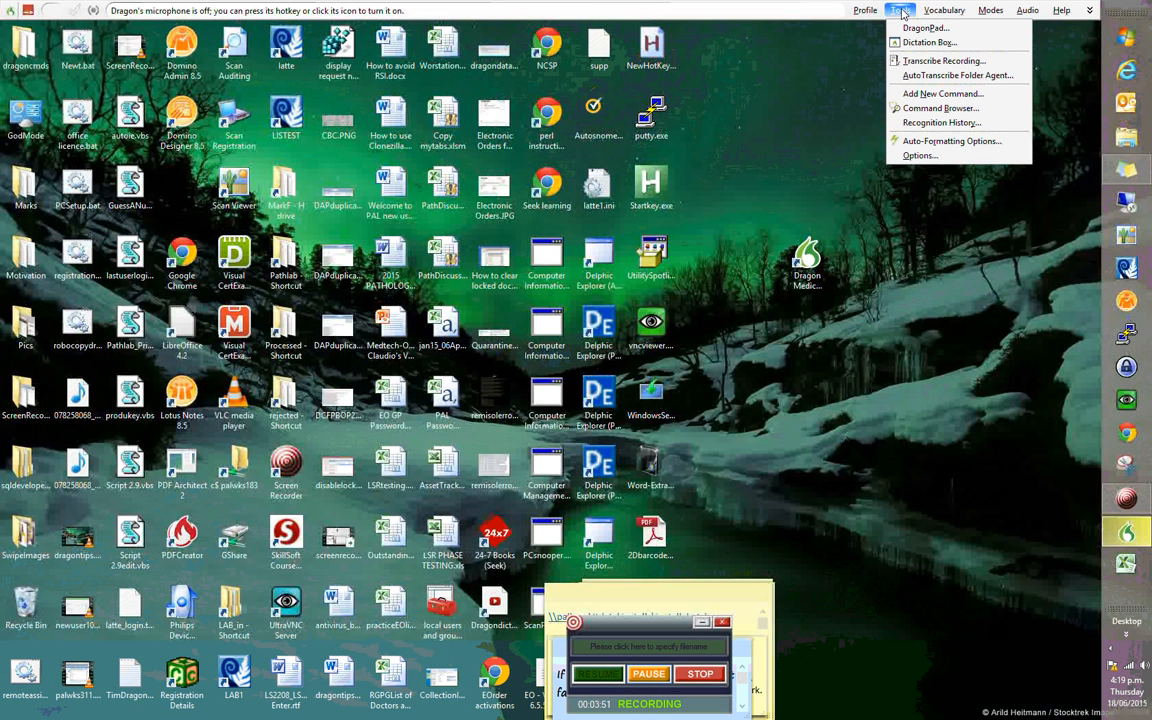
left_click(917, 156)
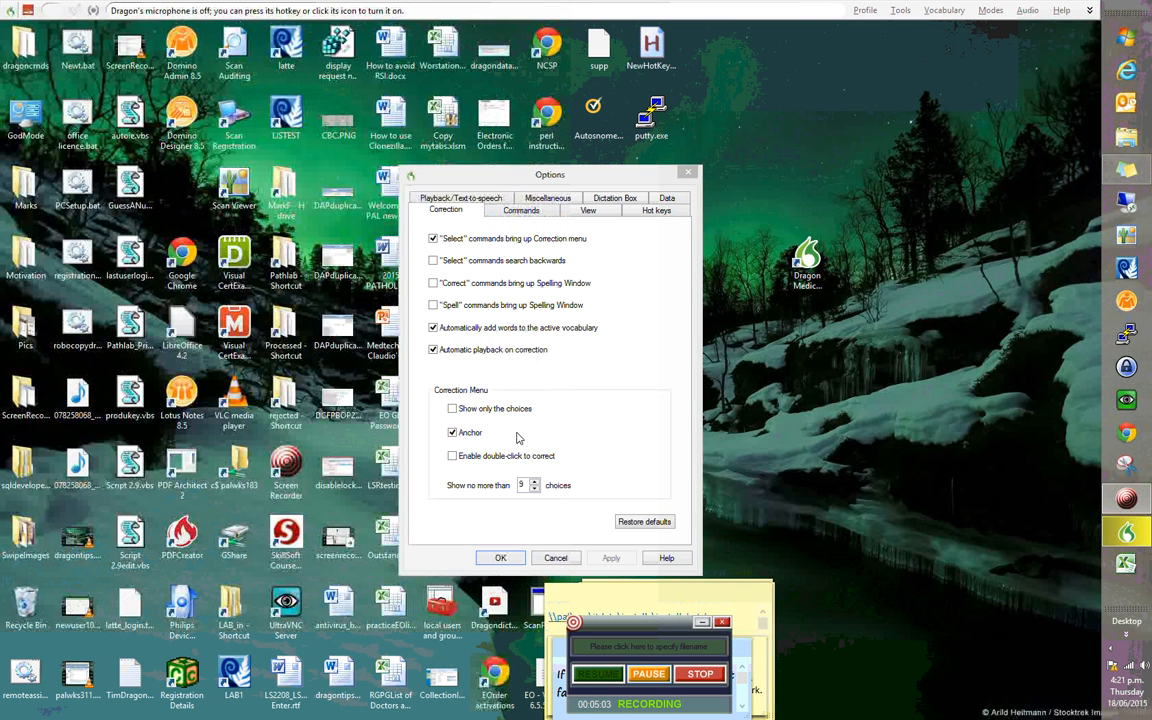
left_click(452, 457)
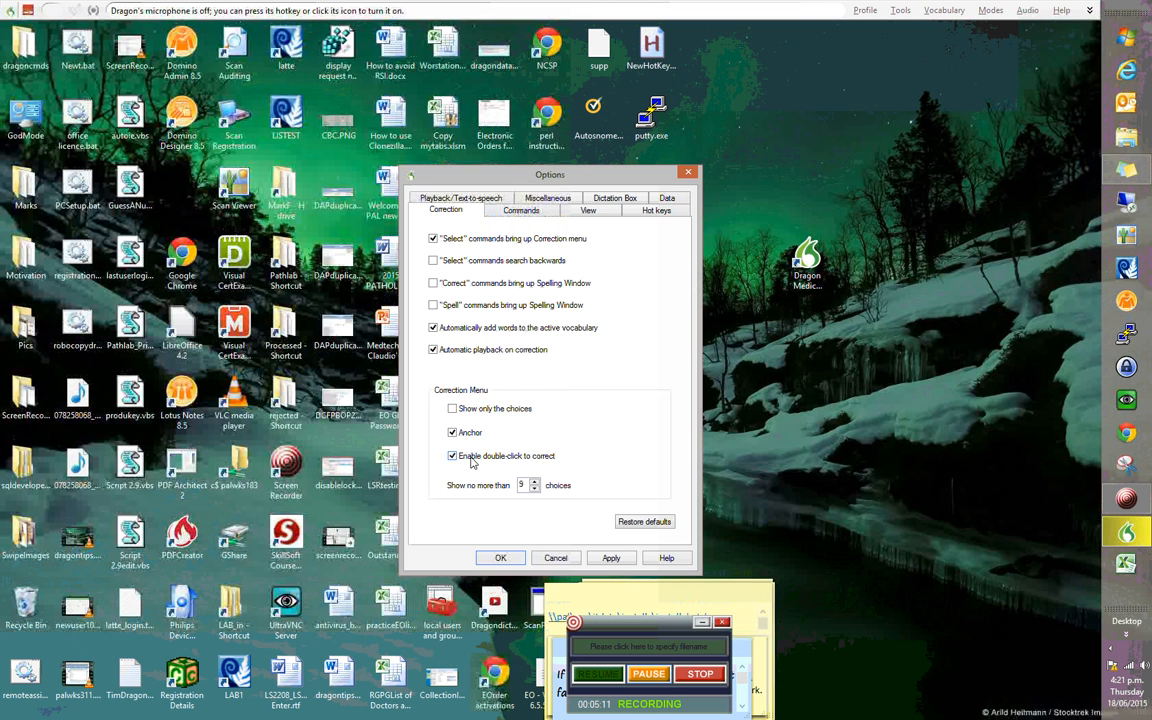
Show the Commands options to review which voice commands are enabled
left_click(498, 215)
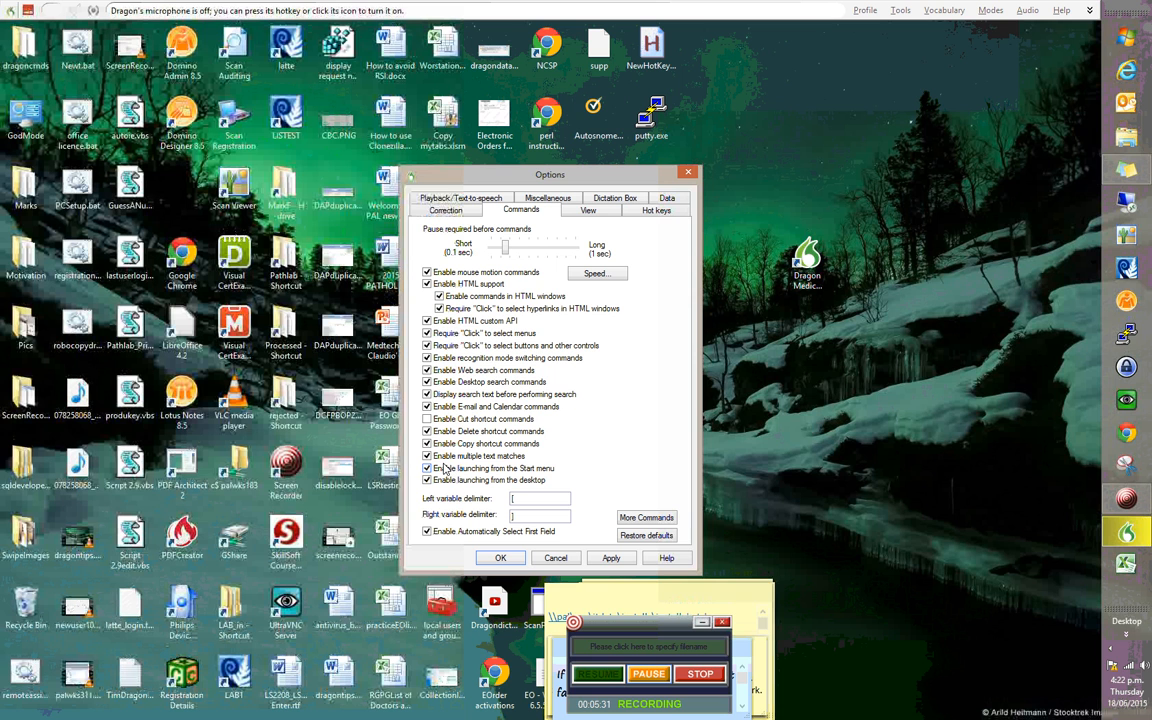
left_click(638, 681)
left_click(598, 676)
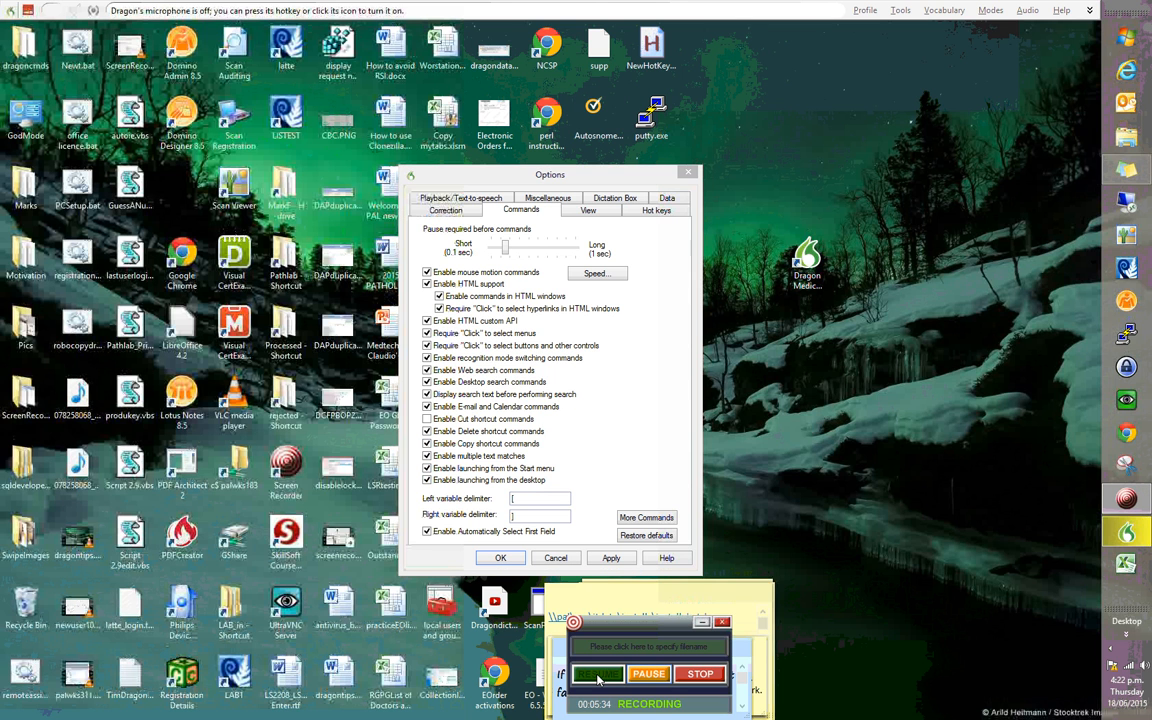
Turn on the microphone, start an e-mail to a colleague by voice command, and discard the message
left_click(28, 10)
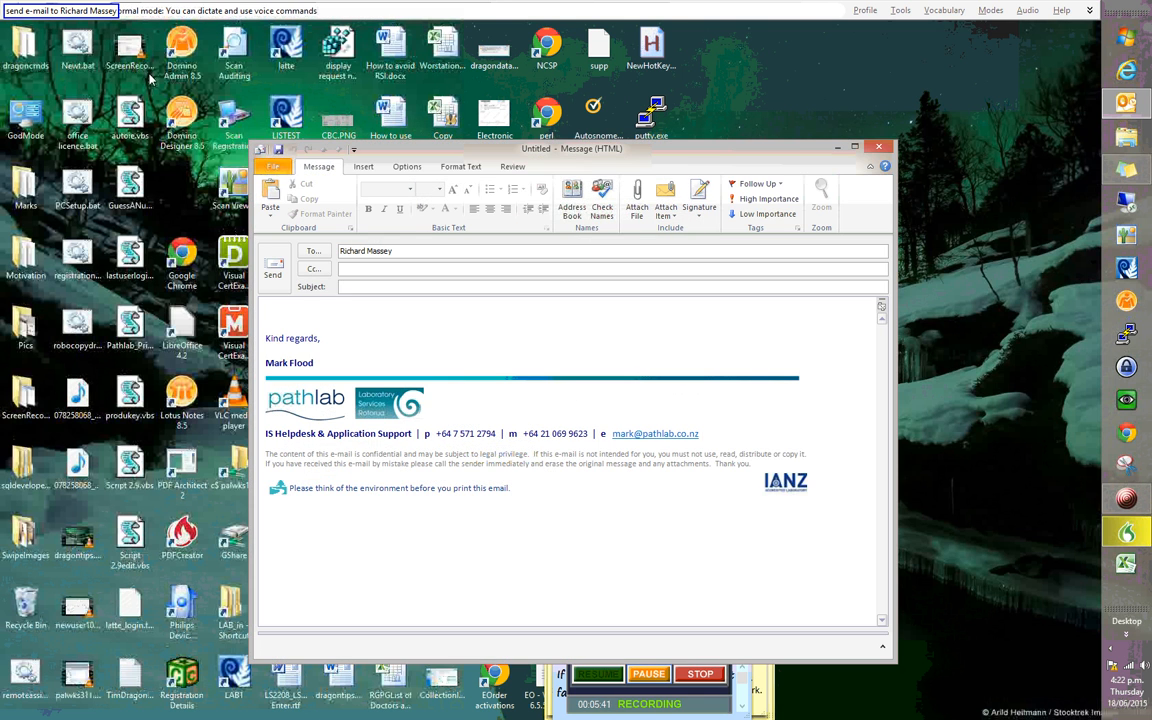
left_click(648, 676)
left_click(603, 679)
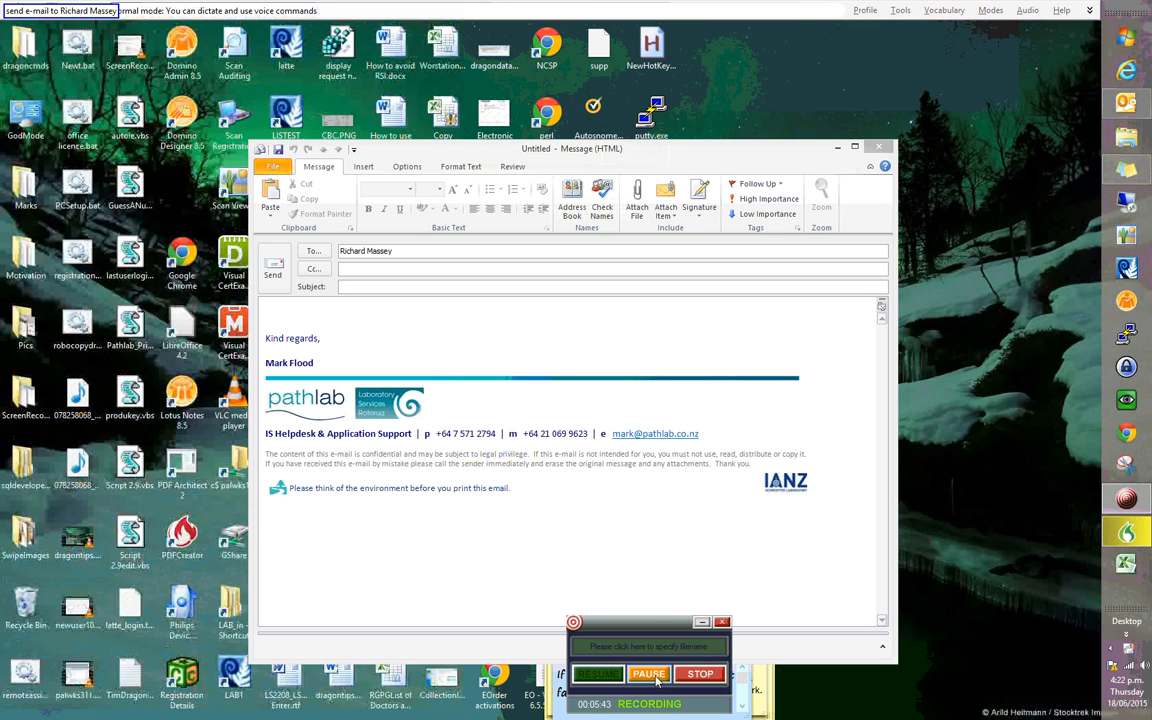
left_click(877, 148)
left_click(541, 410)
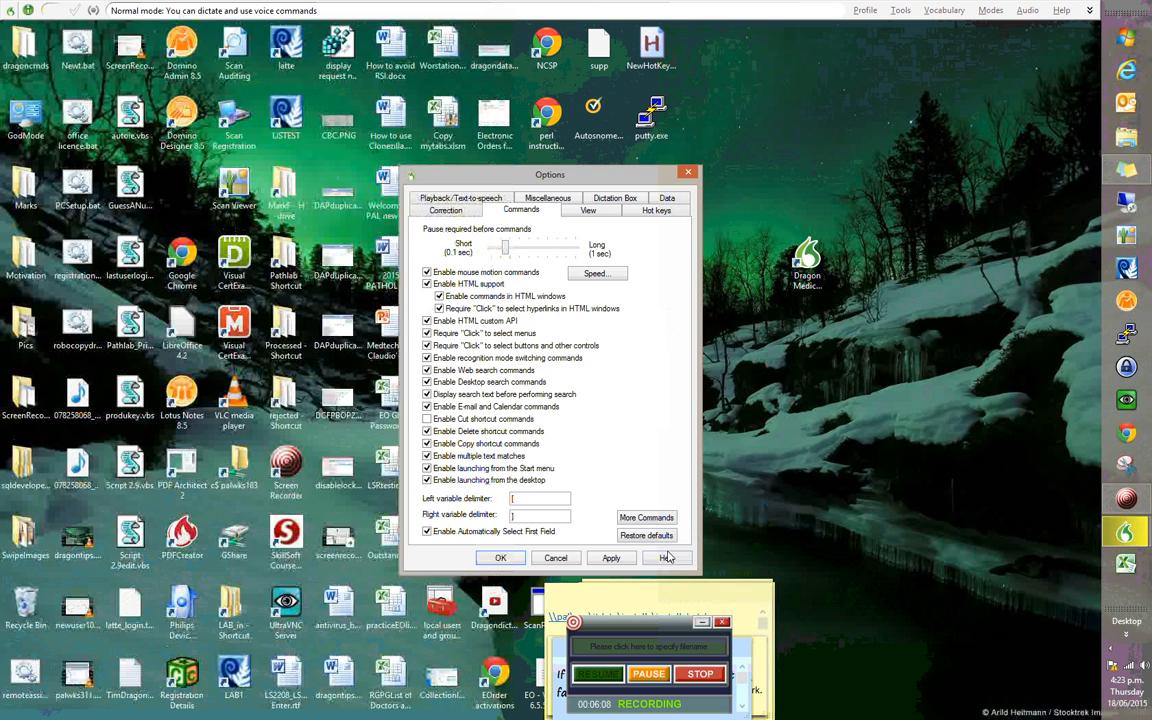
Move the Dragon Keyword Edit dialog higher on the desktop and set it not to display again
left_click(656, 676)
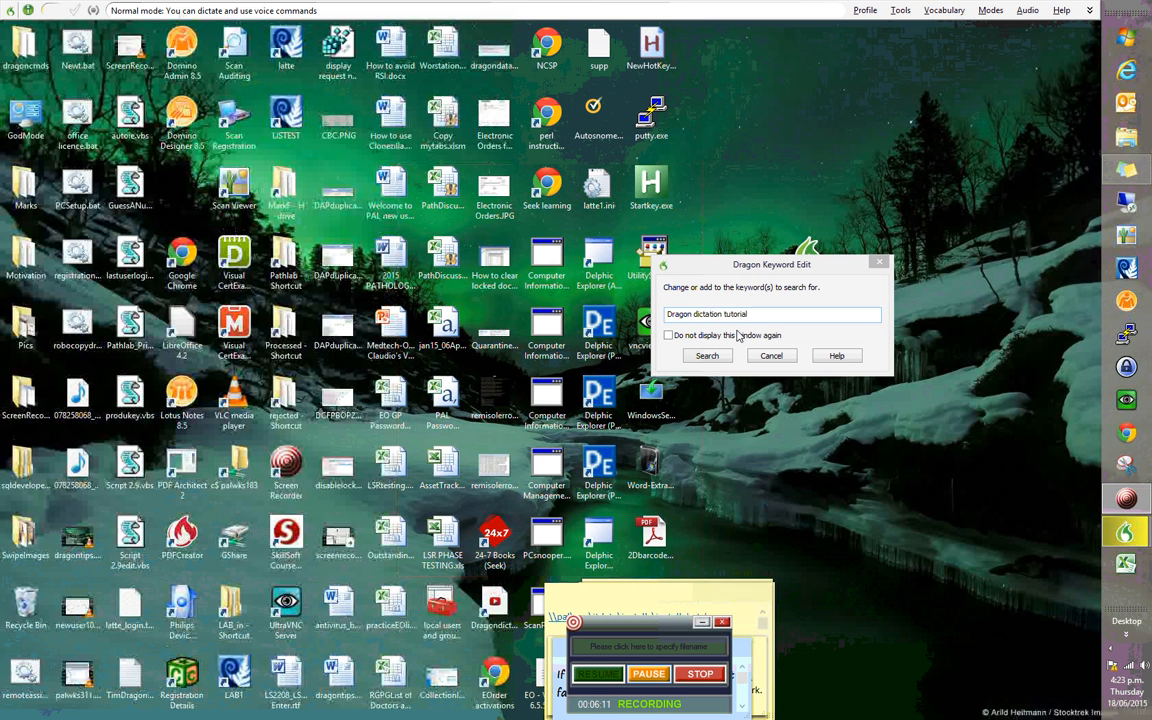
left_click_drag(735, 274, 754, 220)
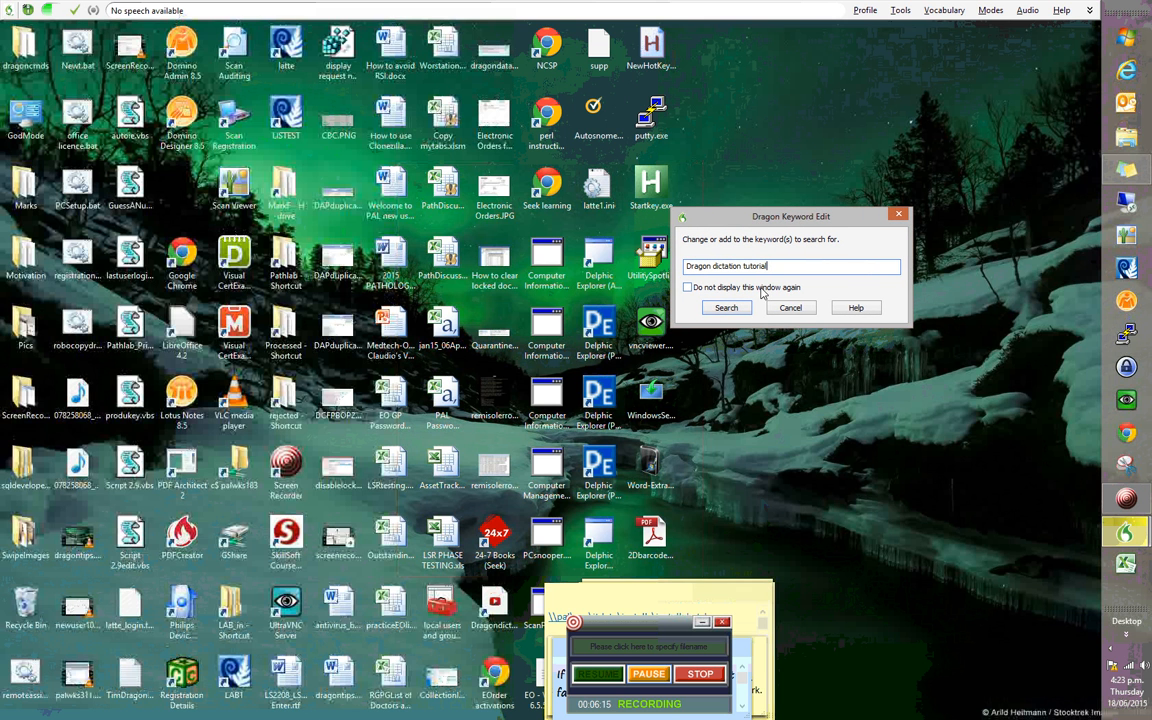
left_click(690, 288)
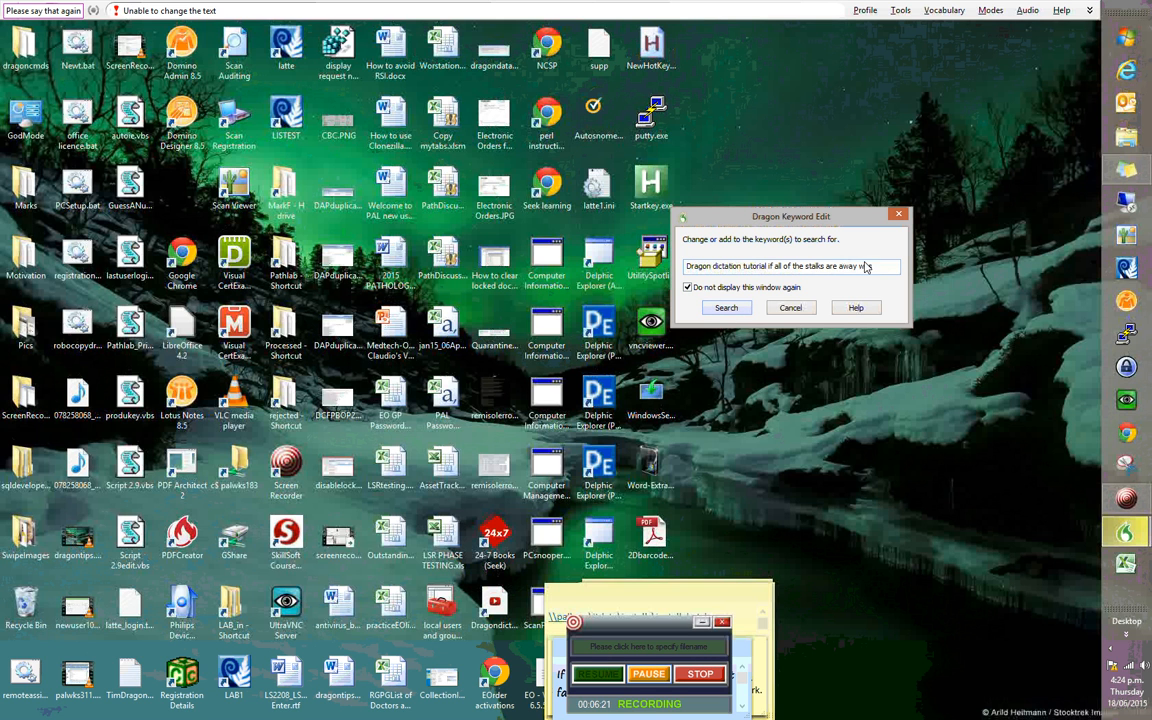
Remove the stray dictated words so the keywords read "Dragon dictation tutorial" and run the search
left_click_drag(884, 267, 779, 270)
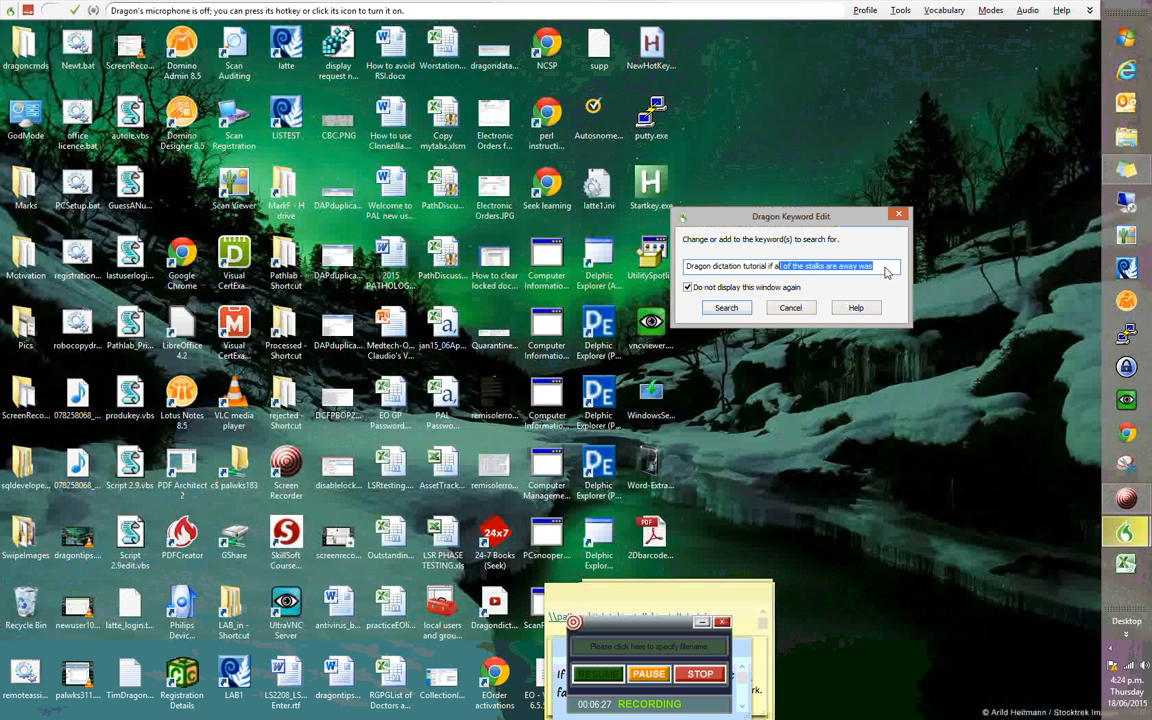
key("BackSpace")
key("BackSpace")
key("BackSpace")
key("BackSpace")
key("BackSpace")
key("BackSpace")
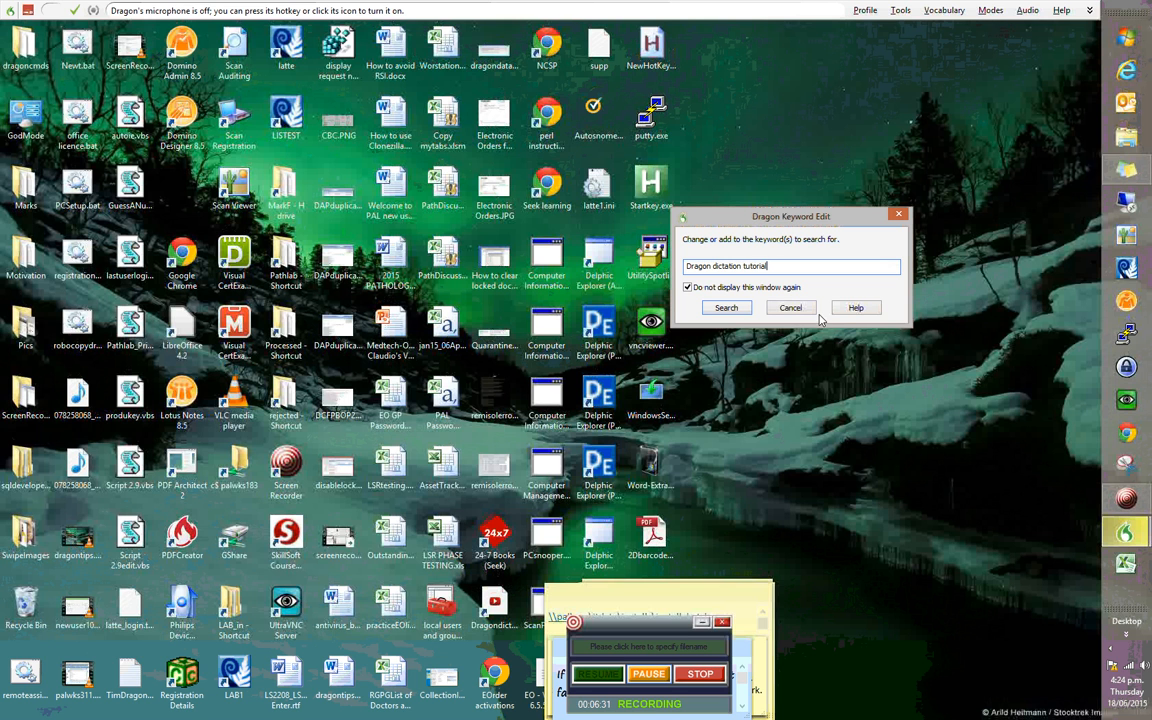
left_click(727, 307)
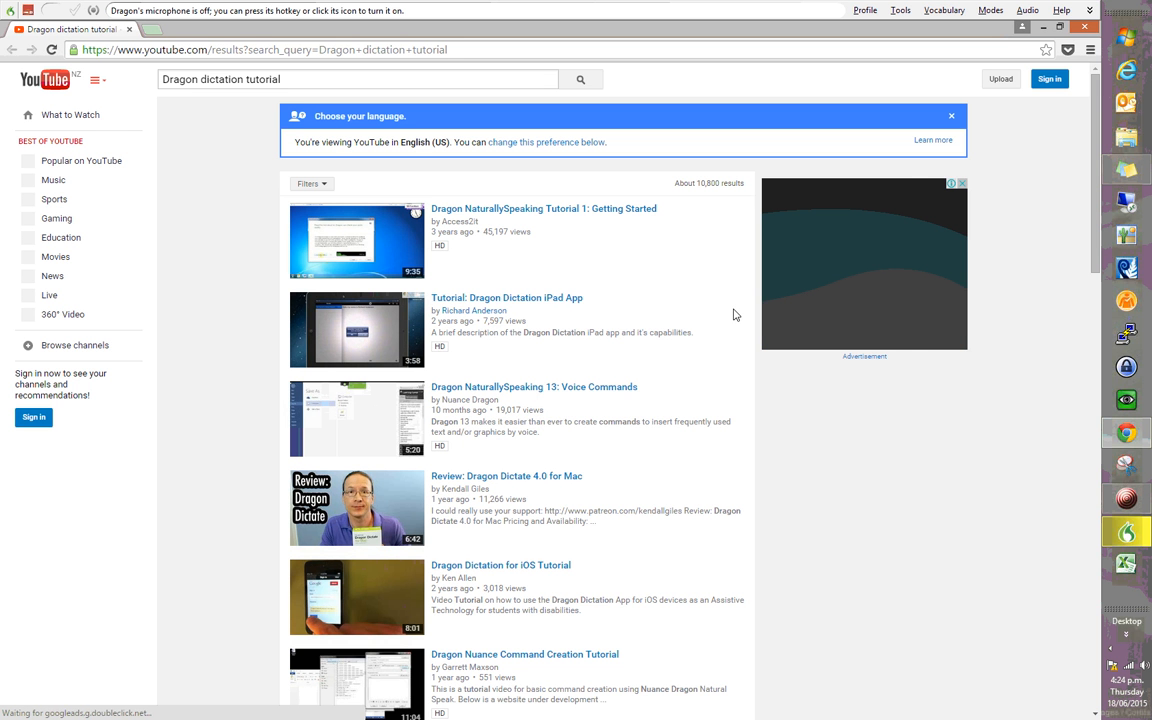
Close the browser window with the YouTube search results
left_click(1126, 499)
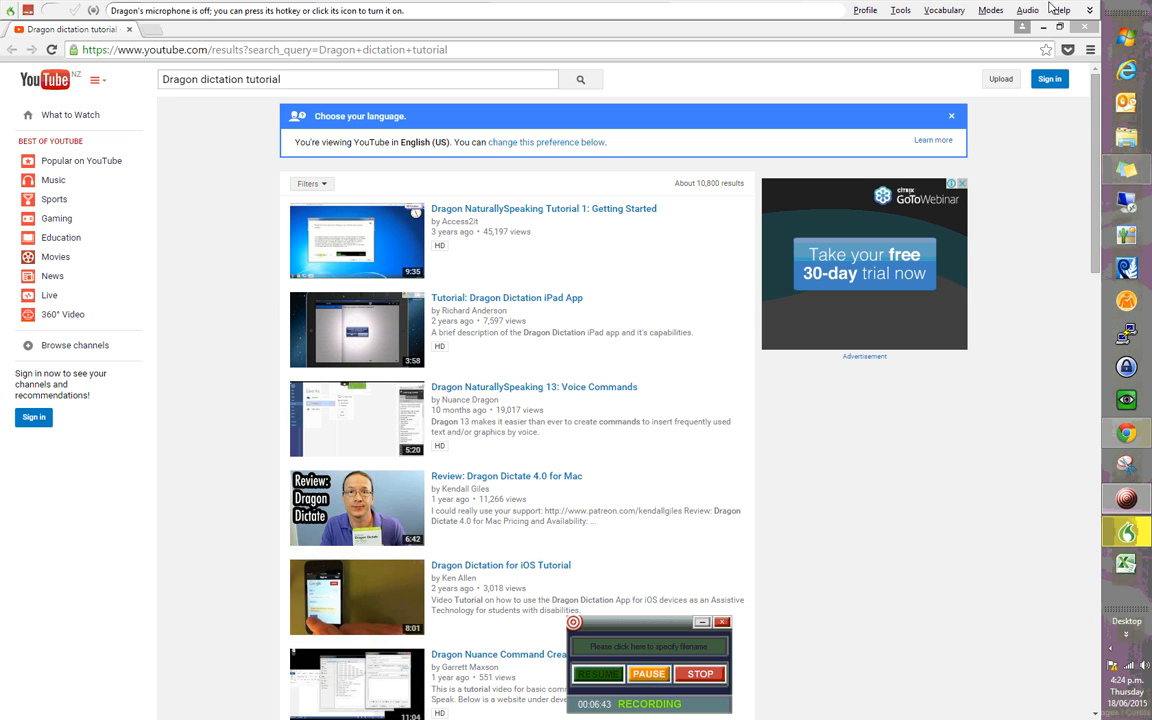
left_click(1086, 28)
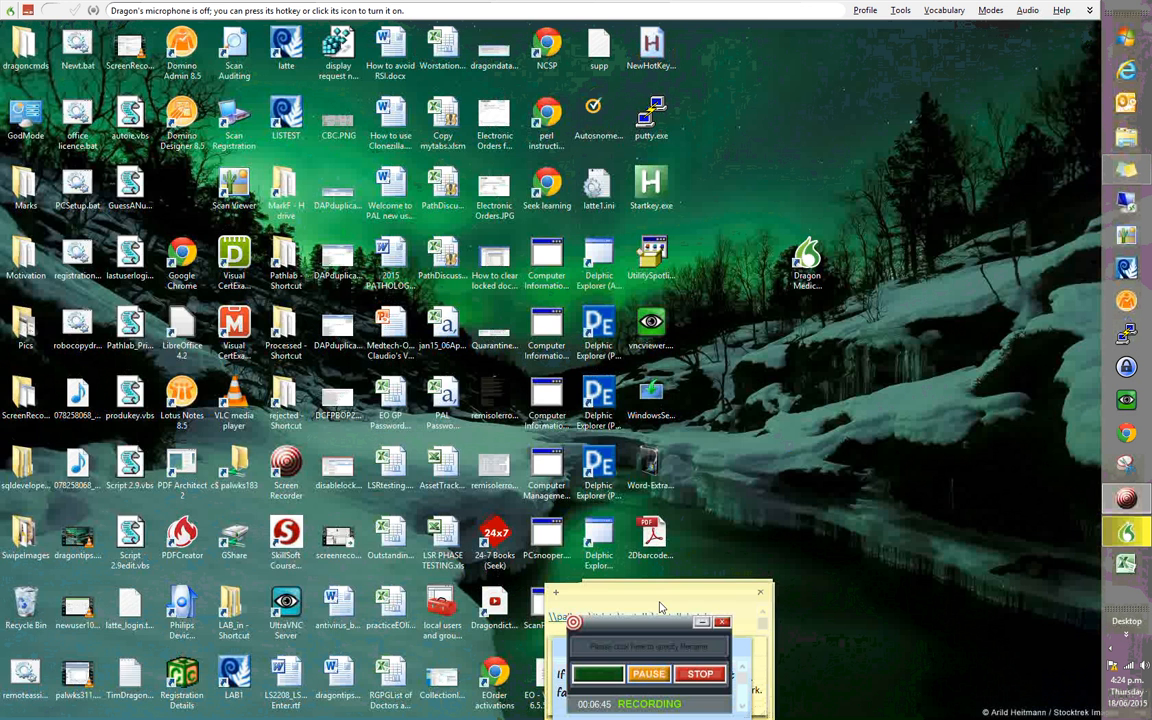
left_click(658, 675)
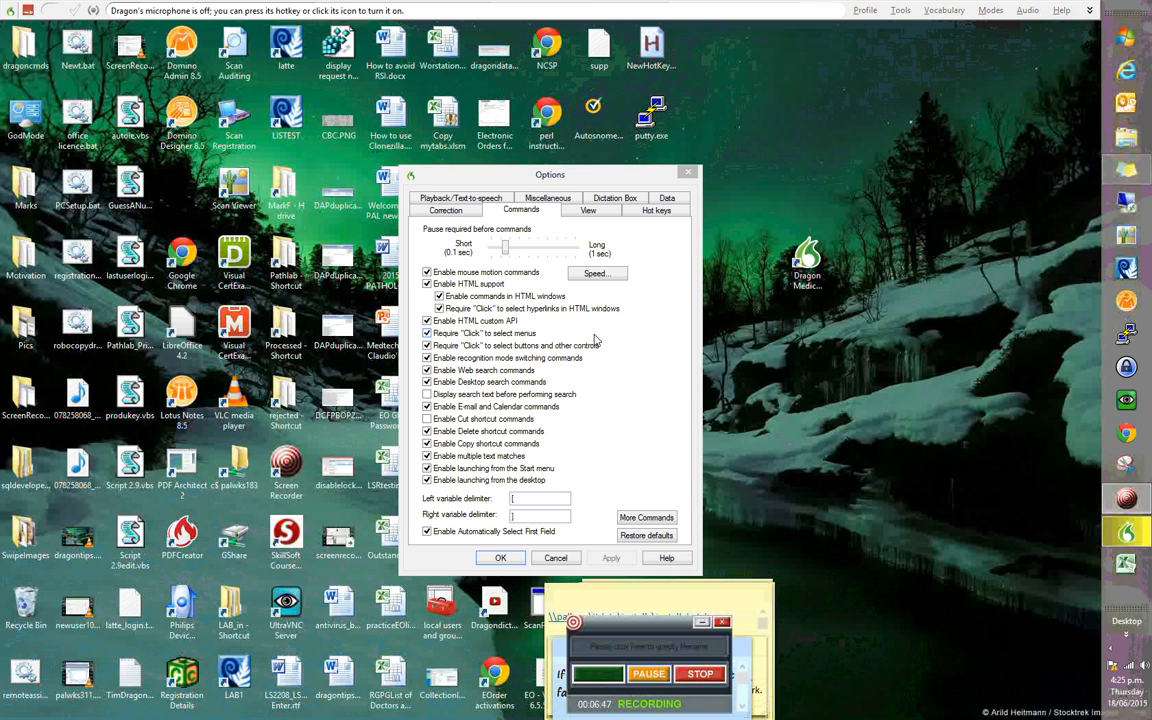
Show the View options to review the DragonBar modes and Results Box settings
left_click(586, 214)
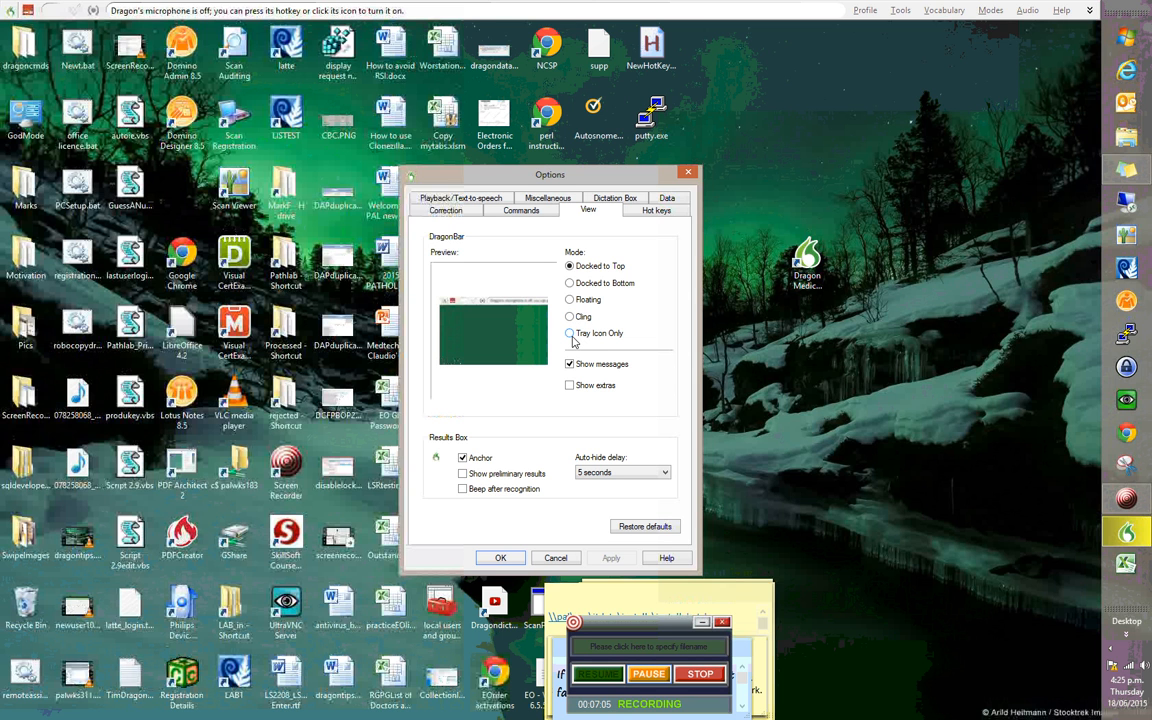
left_click(597, 676)
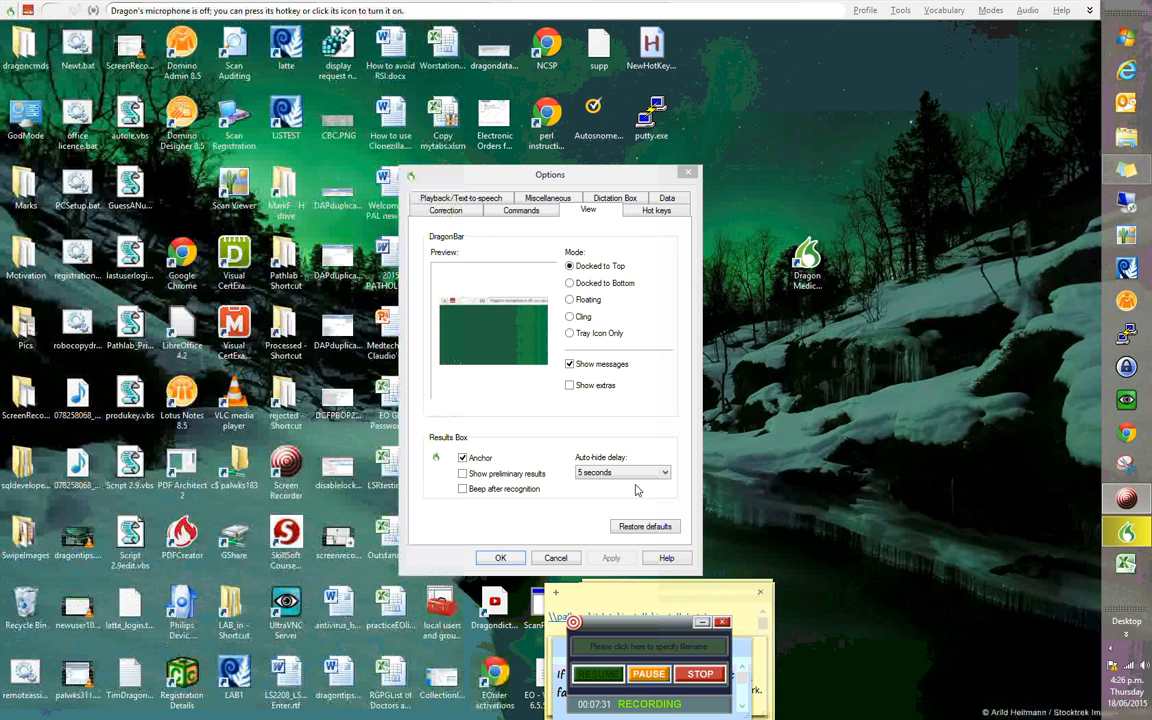
Change the Microphone on/off hotkey to Ctrl+' in the Hot keys options
left_click(640, 211)
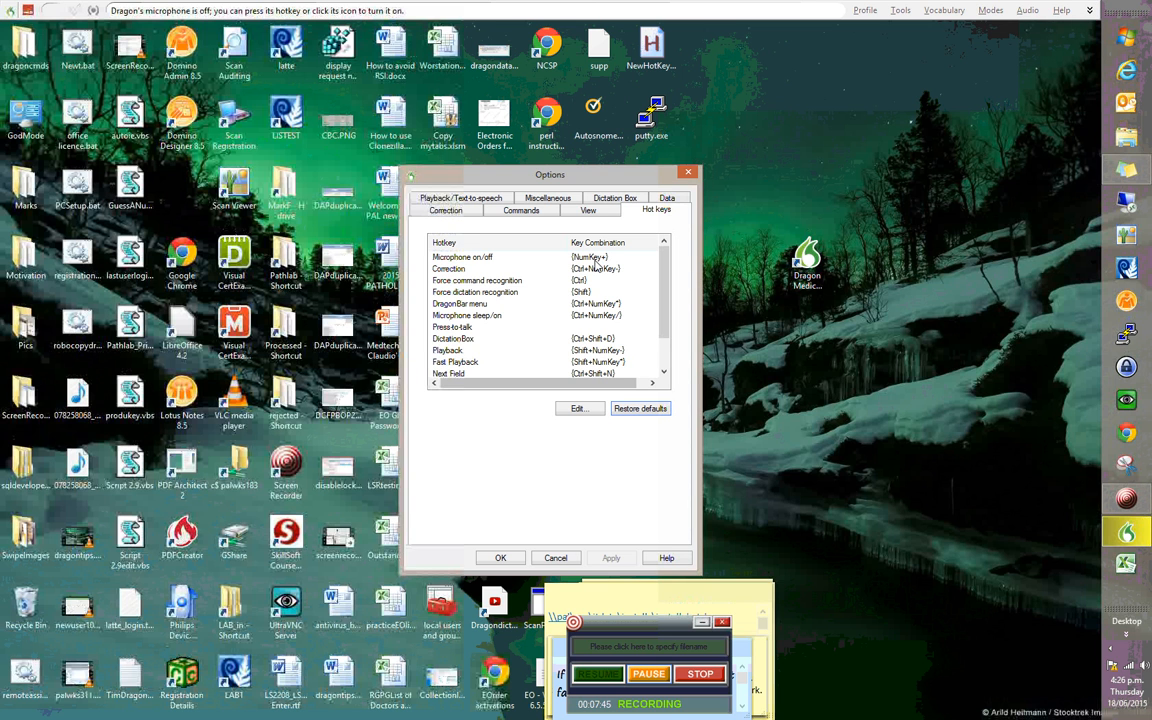
left_click(493, 260)
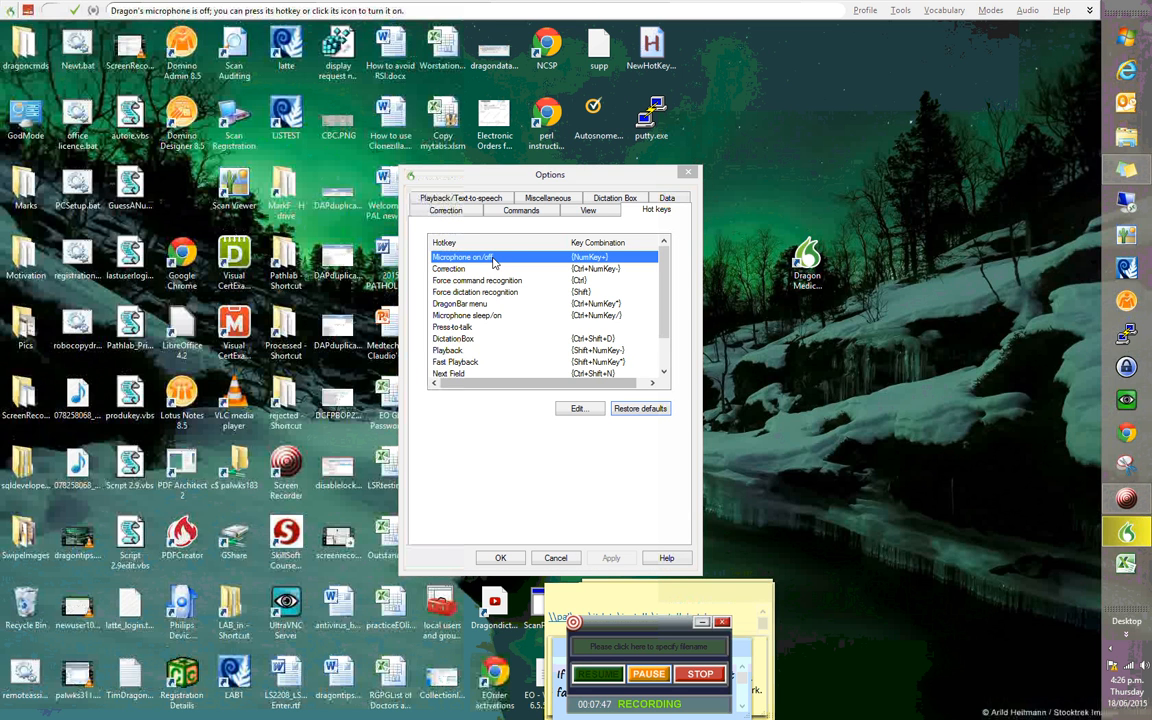
double_click(493, 260)
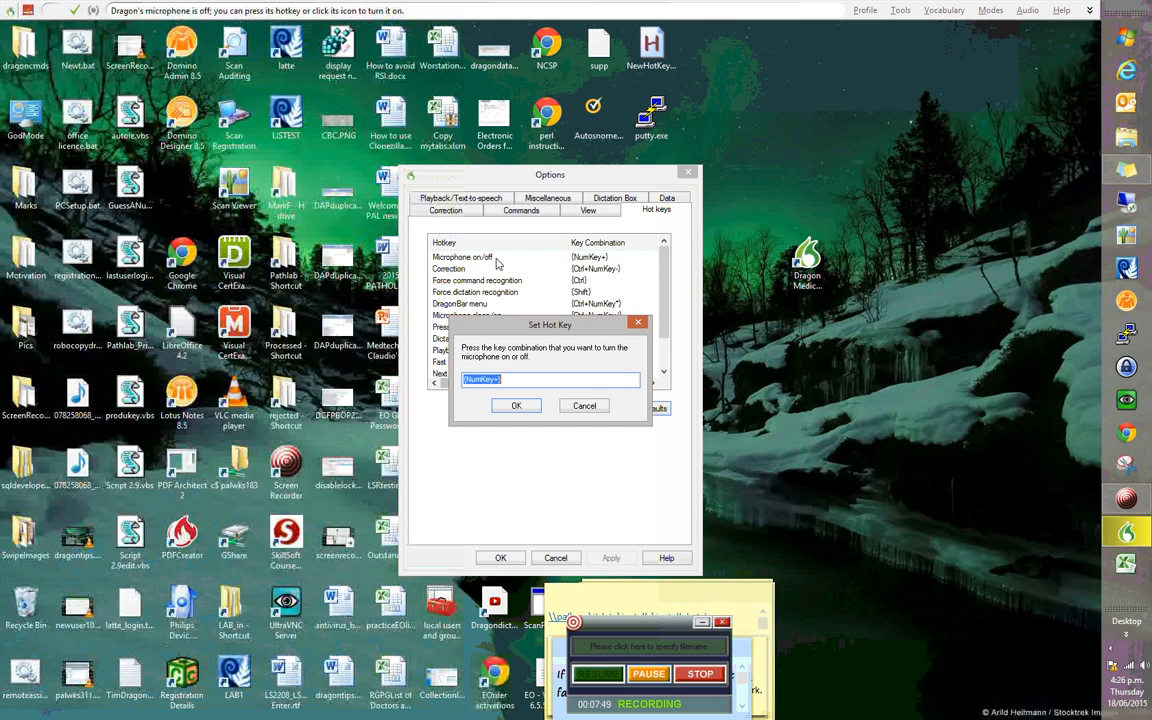
key("ctrl")
left_click(516, 405)
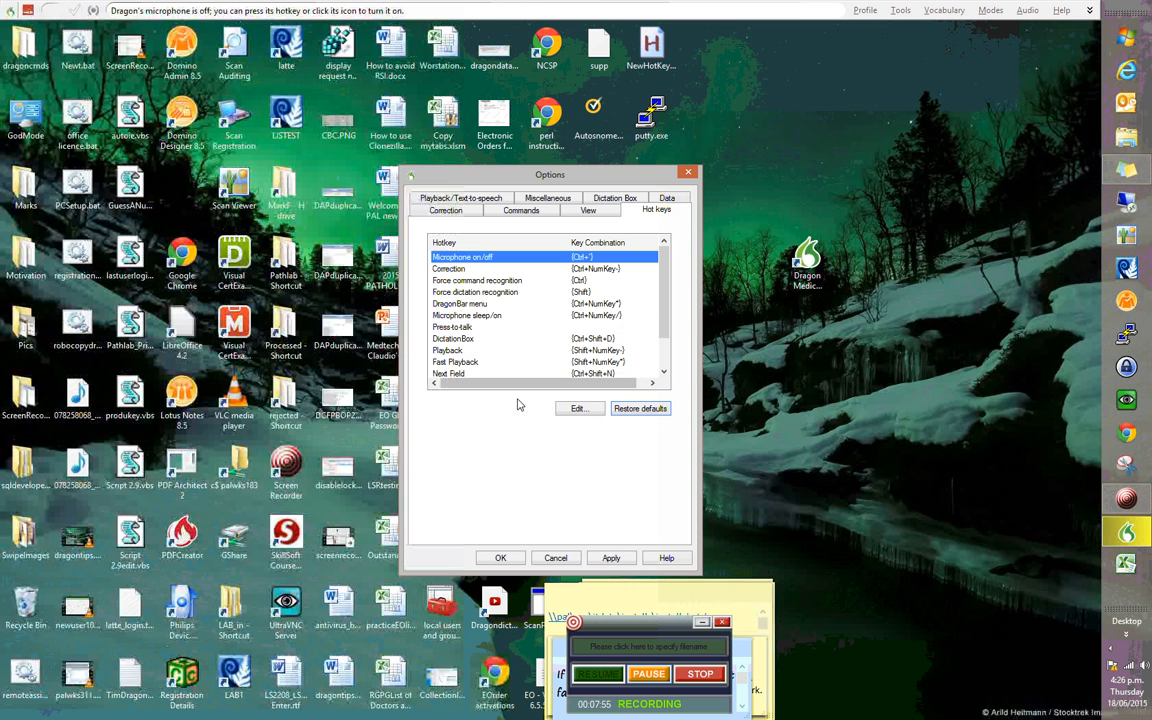
Open the Microphone on/off hotkey for editing, turn the microphone on and confirm the dialog with the "press enter" voice command
left_click(656, 680)
left_click(601, 677)
left_click(477, 259)
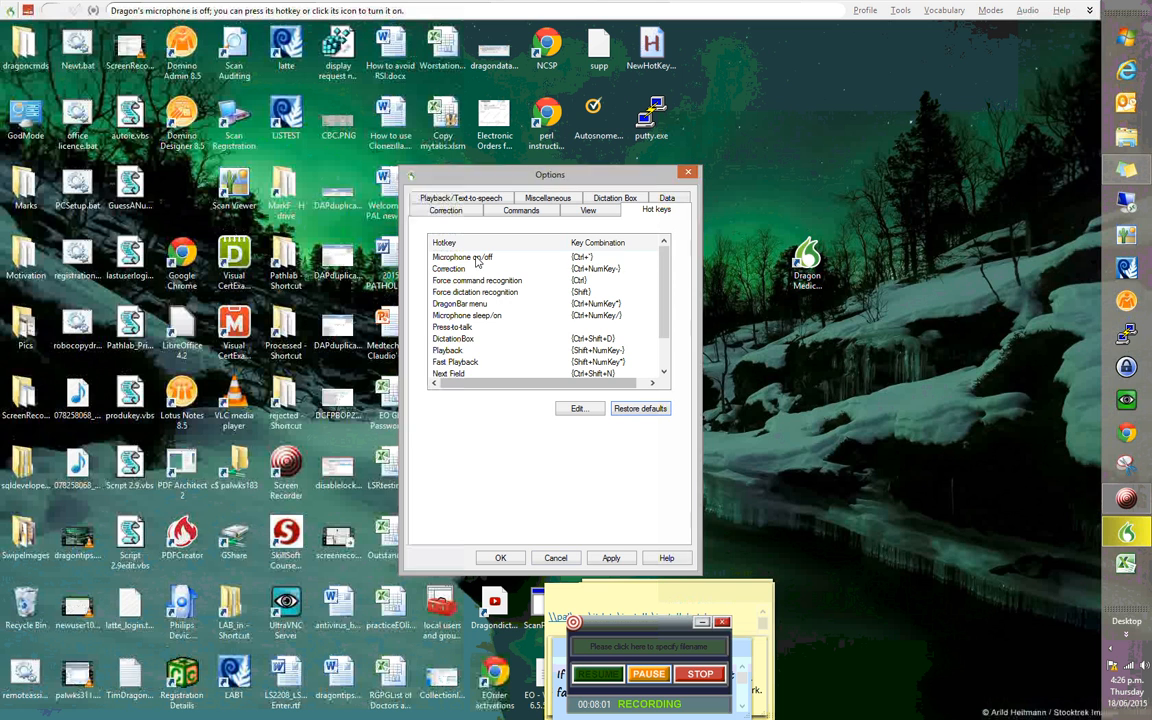
double_click(477, 259)
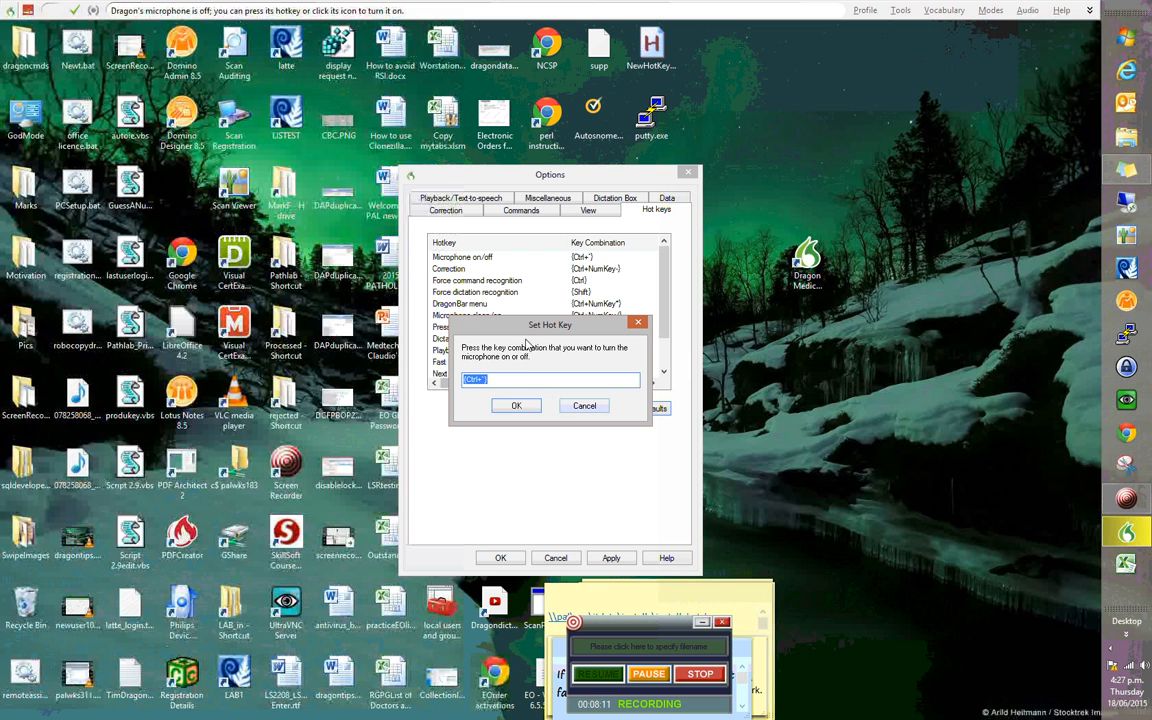
left_click(27, 10)
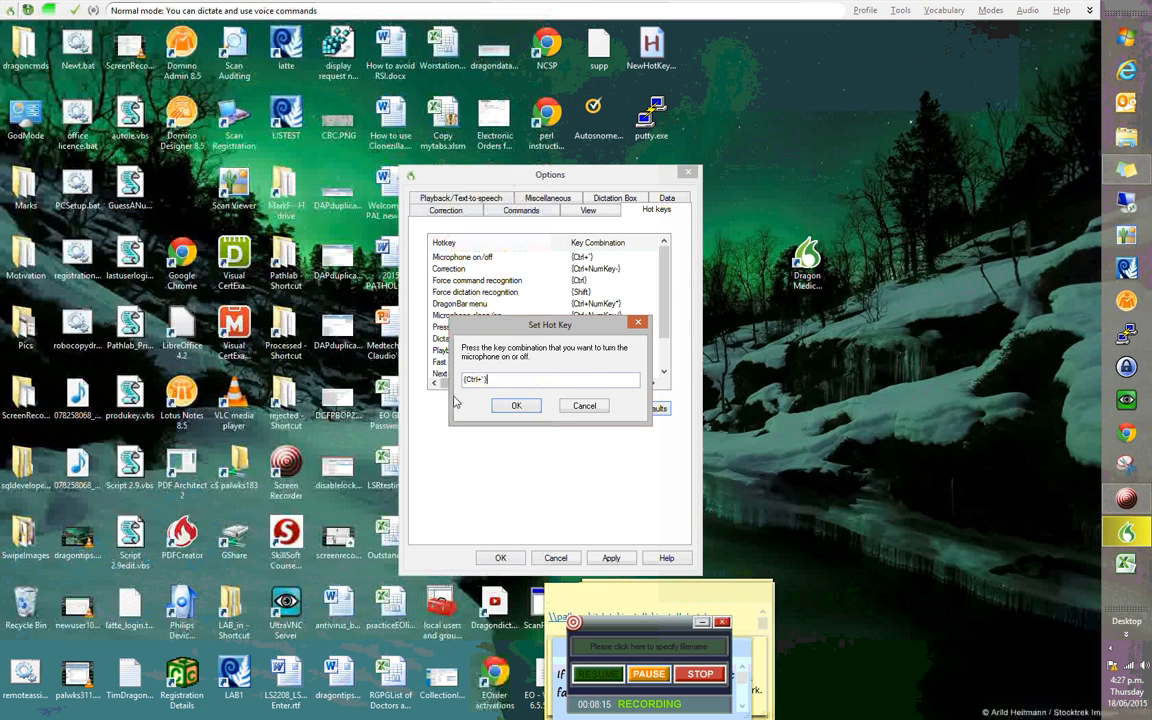
left_click(516, 407)
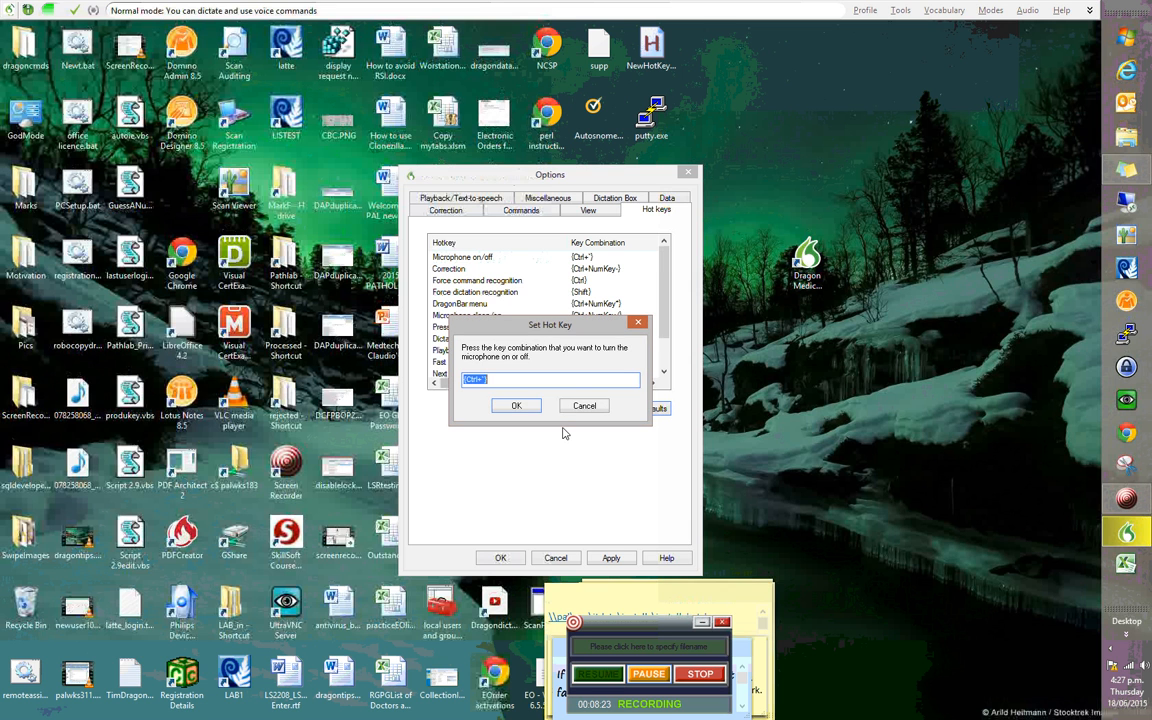
key("Return")
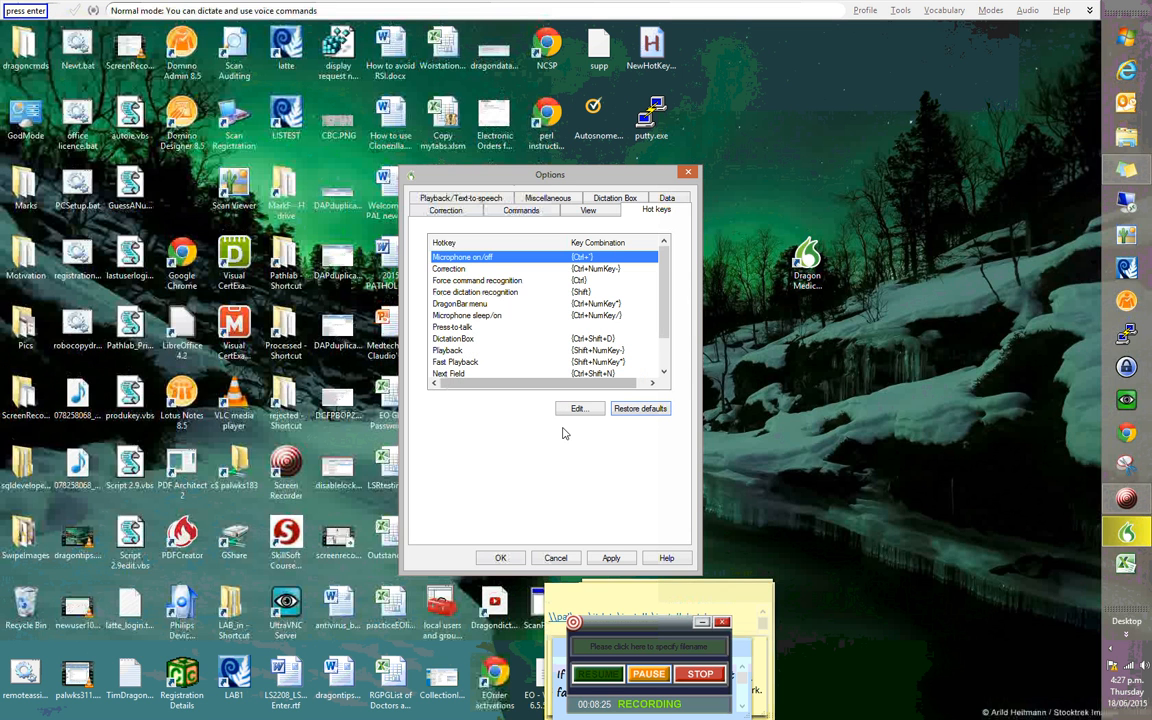
Show the Playback/Text-to-speech options and expand the DragonBar to show its playback controls
left_click(654, 678)
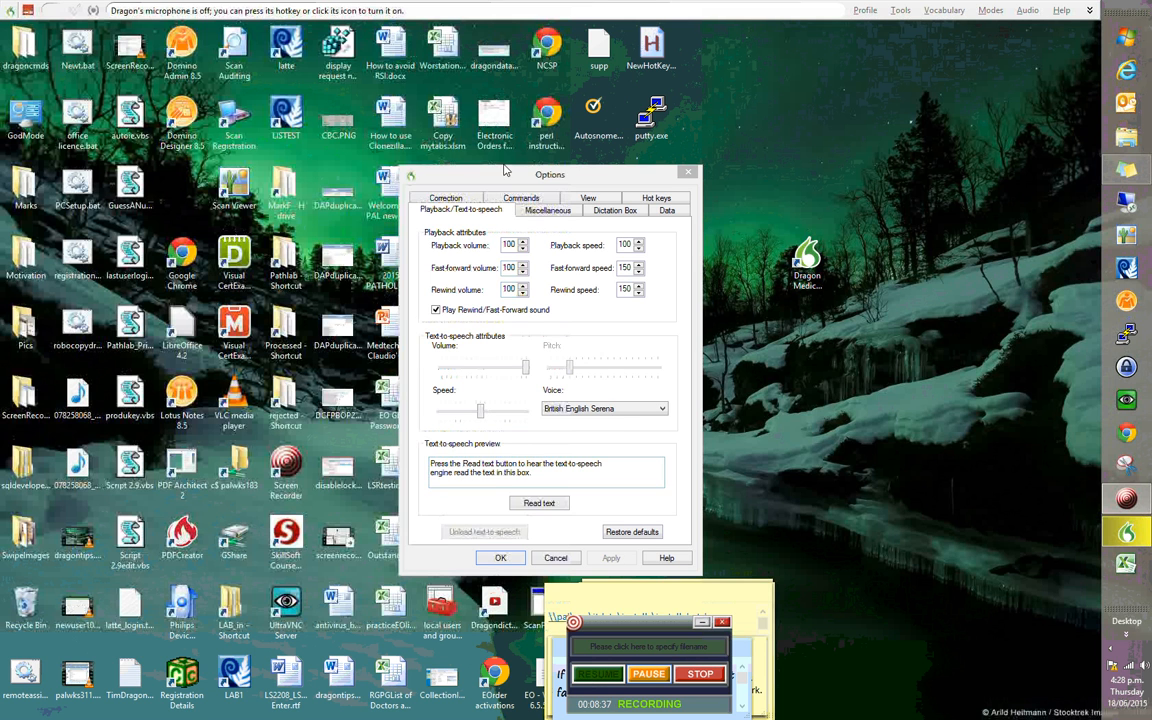
left_click(1089, 10)
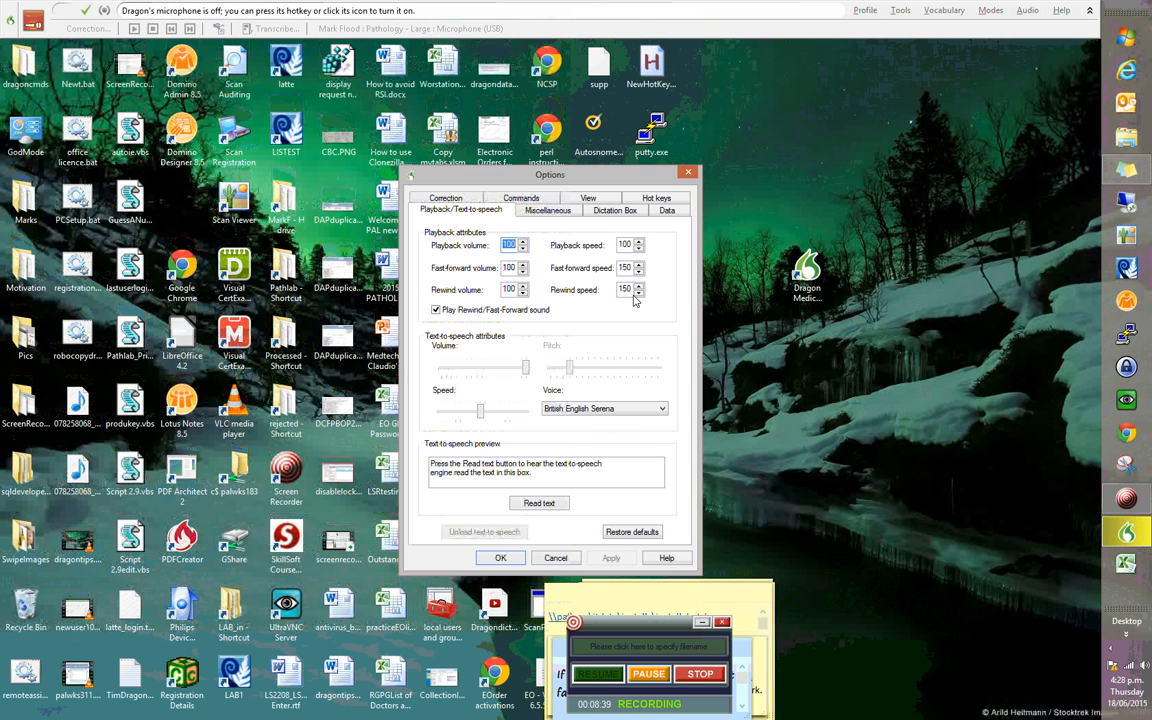
left_click(604, 678)
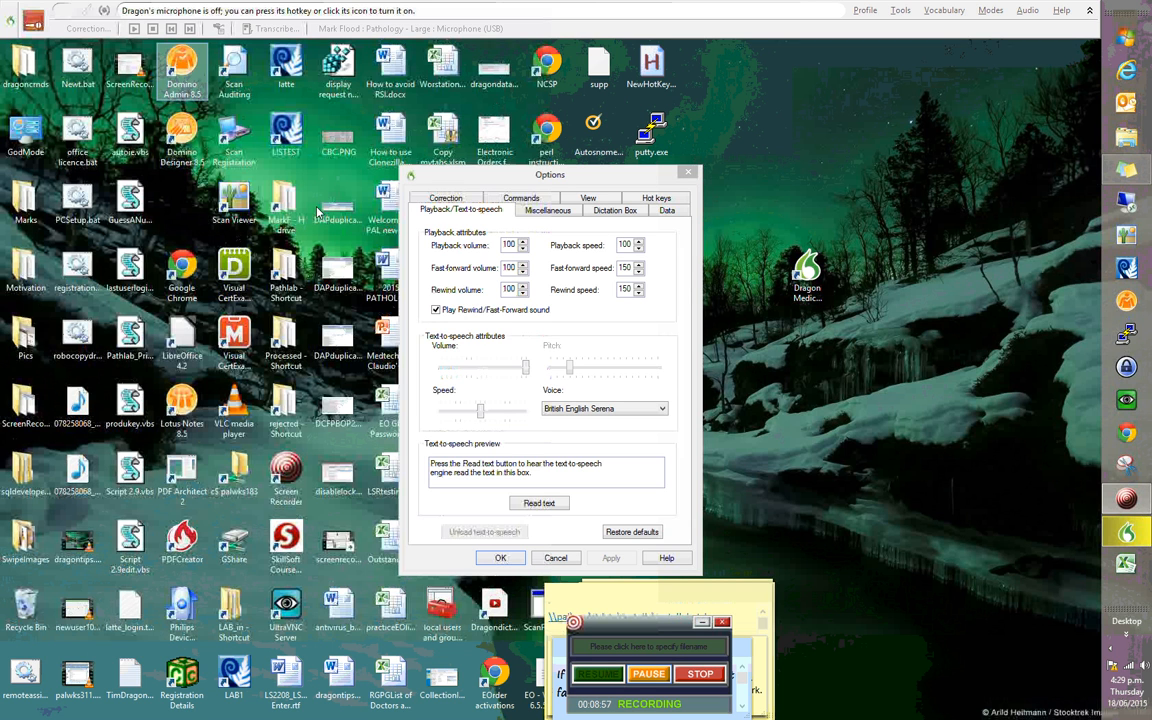
Show the Miscellaneous options and display the Dragon Sidebar with the "show Dragon sidebar" voice command, turning the microphone off again
left_click(547, 210)
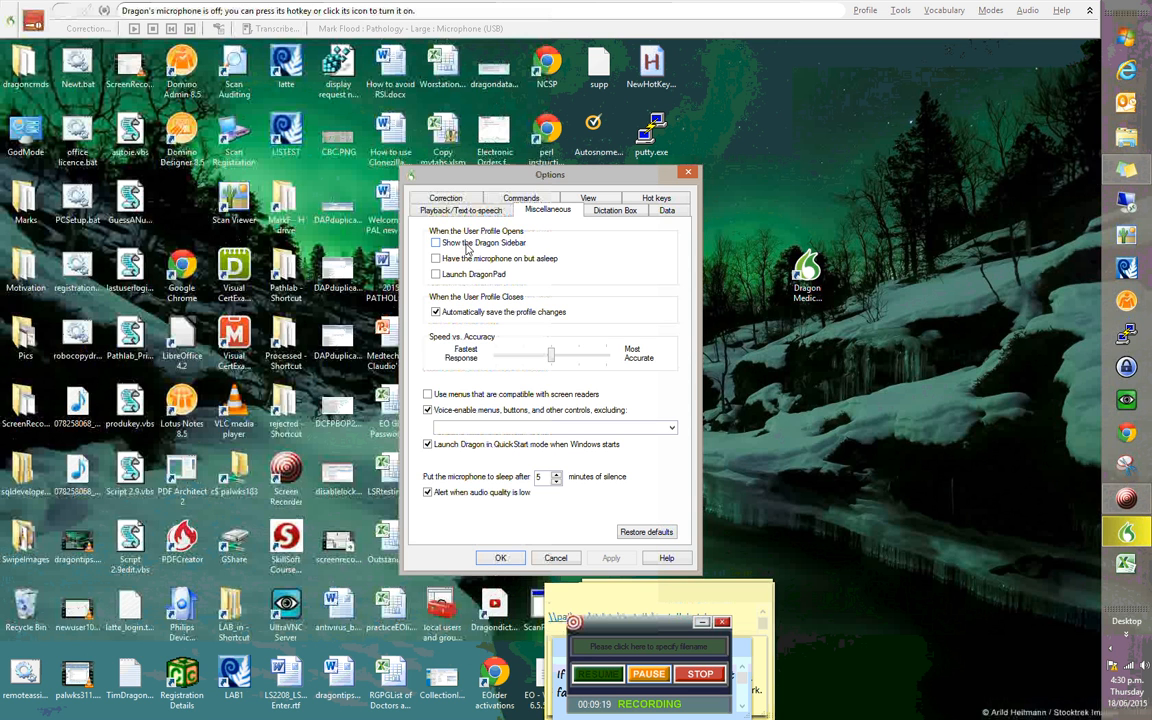
left_click(32, 20)
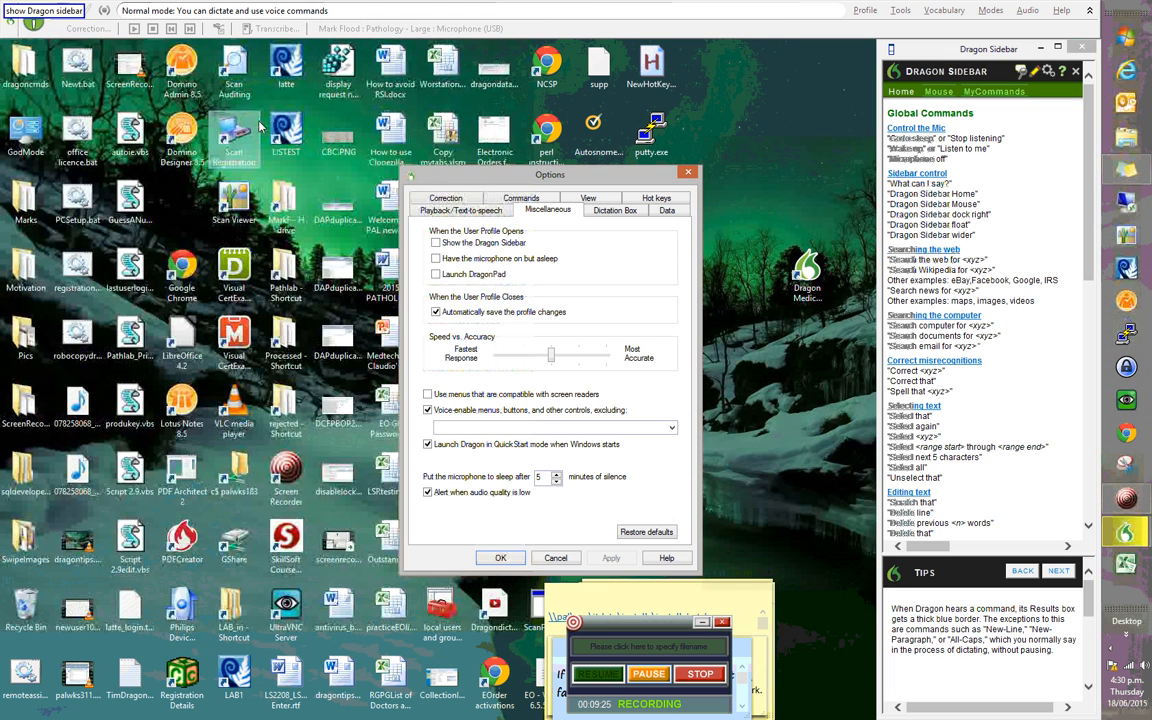
left_click(32, 21)
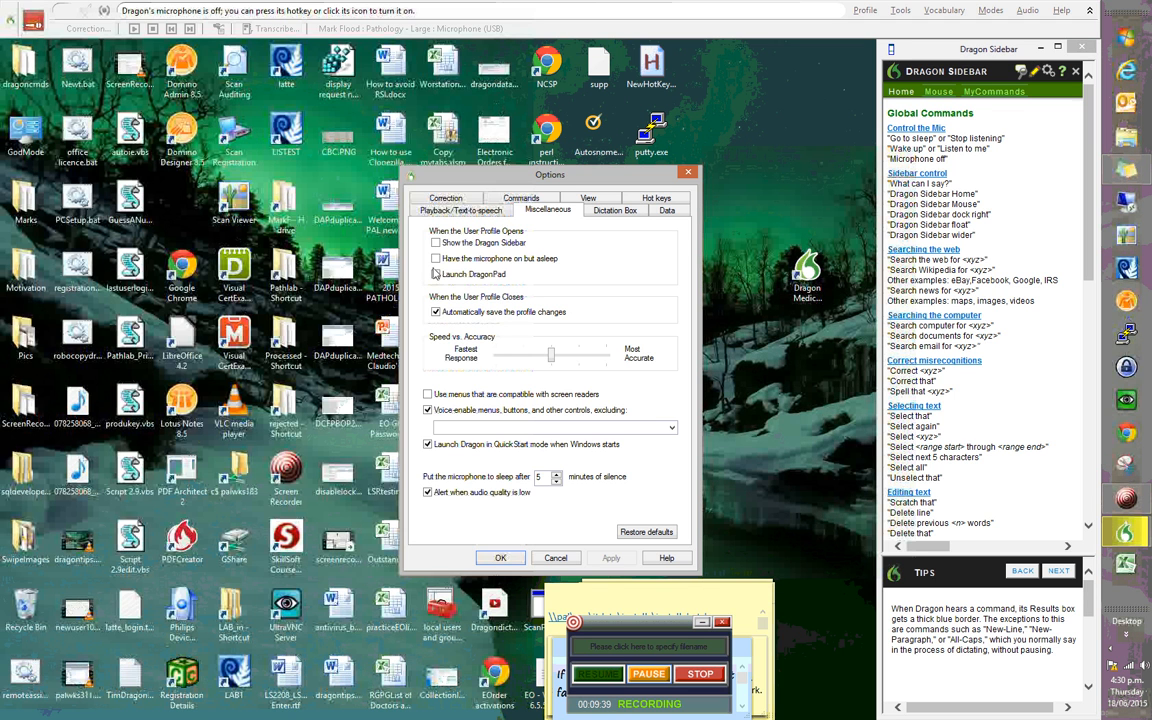
Demonstrate opening DragonPad with the "show DragonPad" voice command, turn the microphone off and close DragonPad
left_click(652, 674)
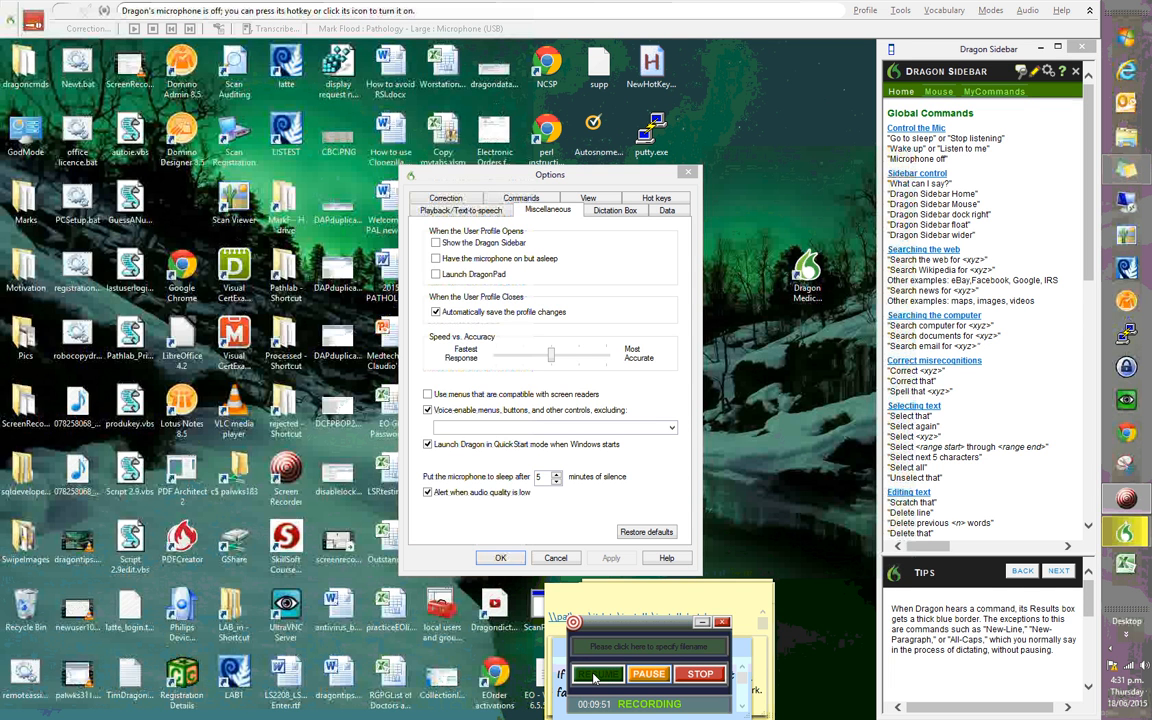
left_click(26, 17)
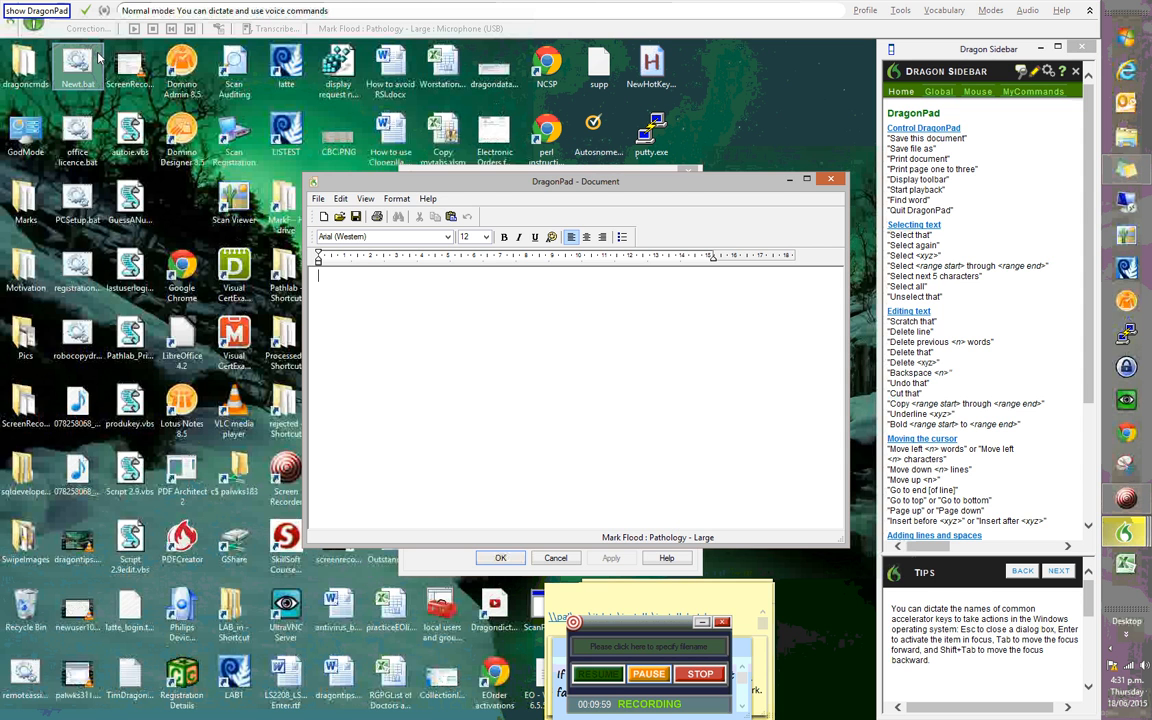
left_click(31, 22)
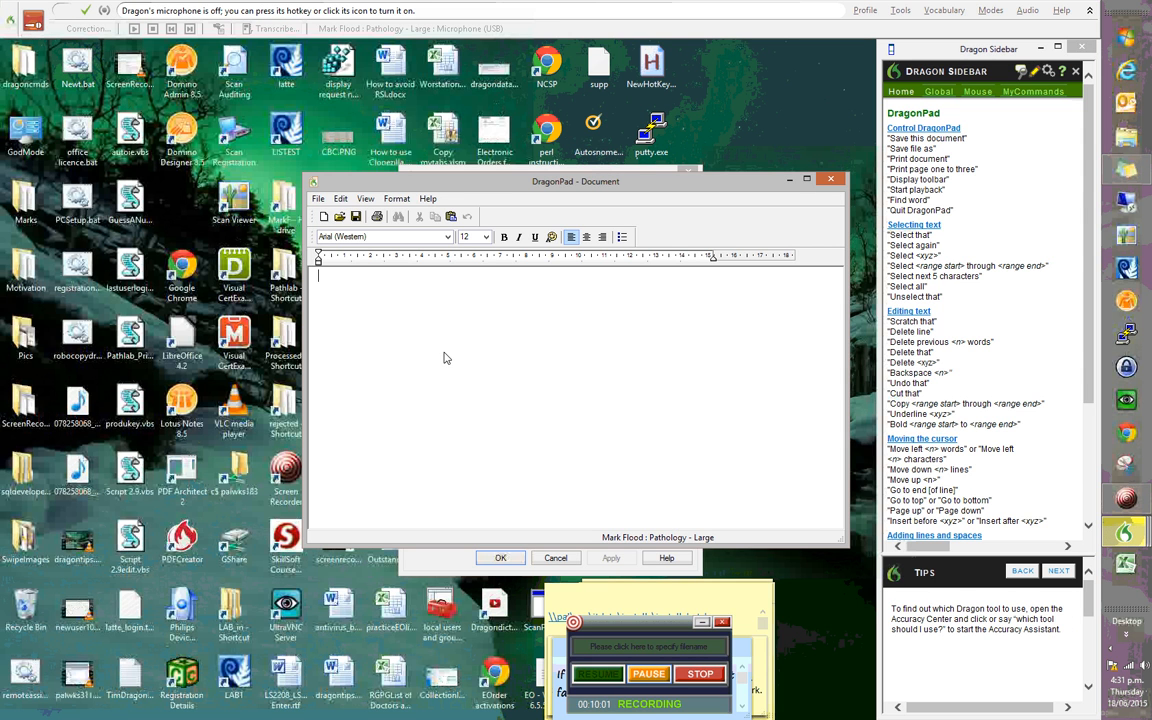
left_click(832, 183)
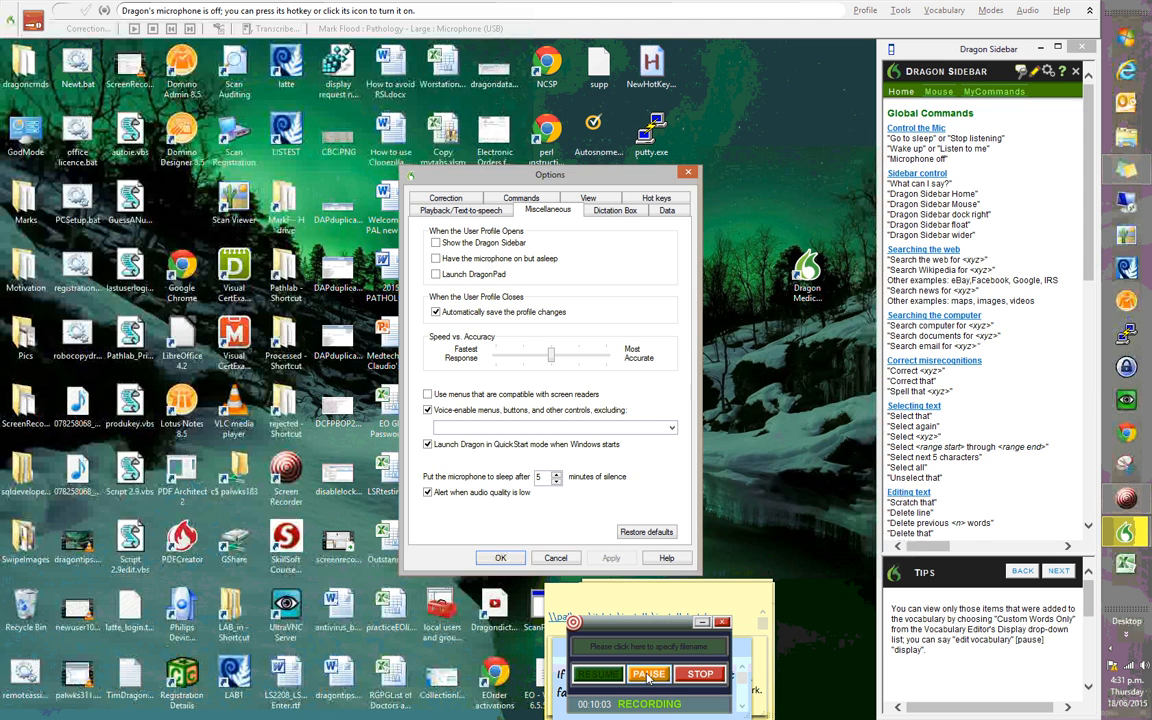
In the Dictation Box options, set the font to Microsoft Sans Serif and enable keeping transferred text in the clipboard
left_click(610, 211)
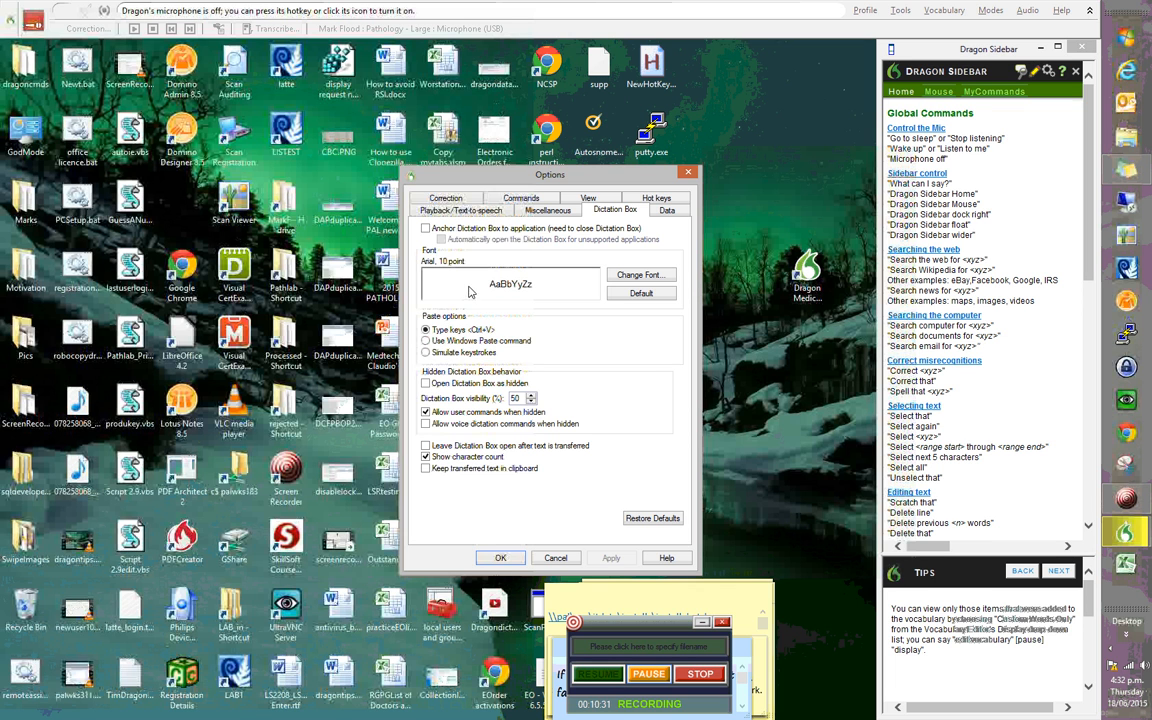
left_click(626, 277)
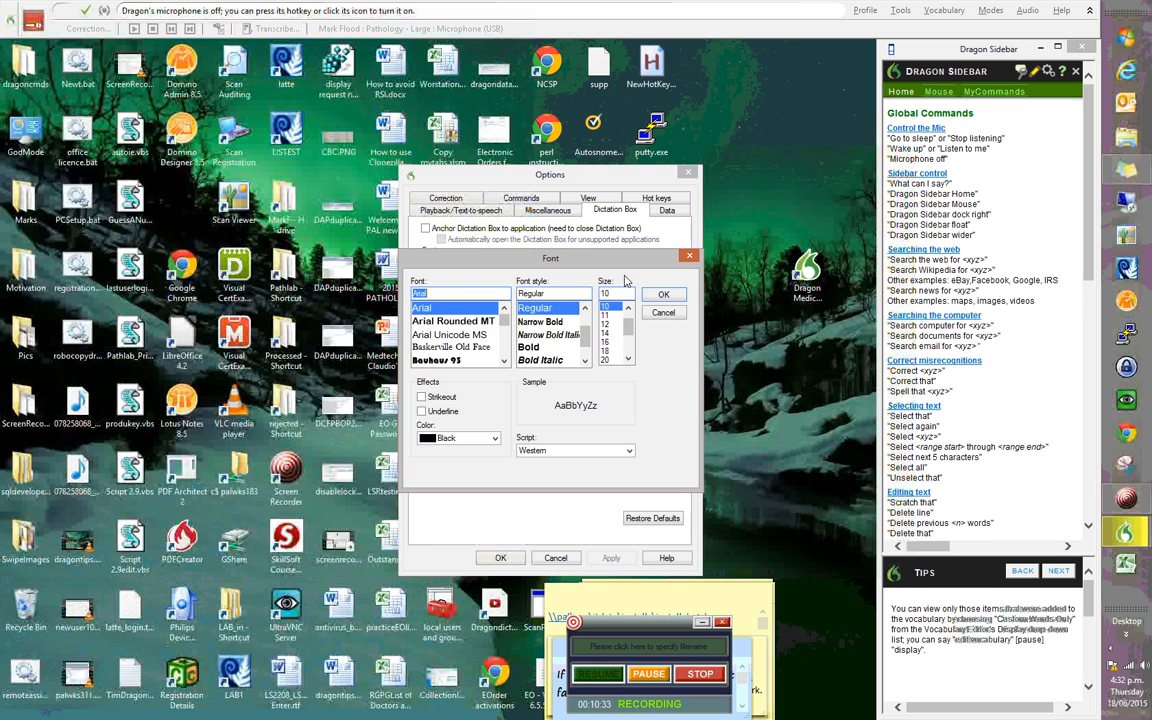
mouse_move(504, 318)
left_mouse_down()
mouse_move(505, 352)
mouse_move(505, 340)
left_mouse_up()
left_click(453, 335)
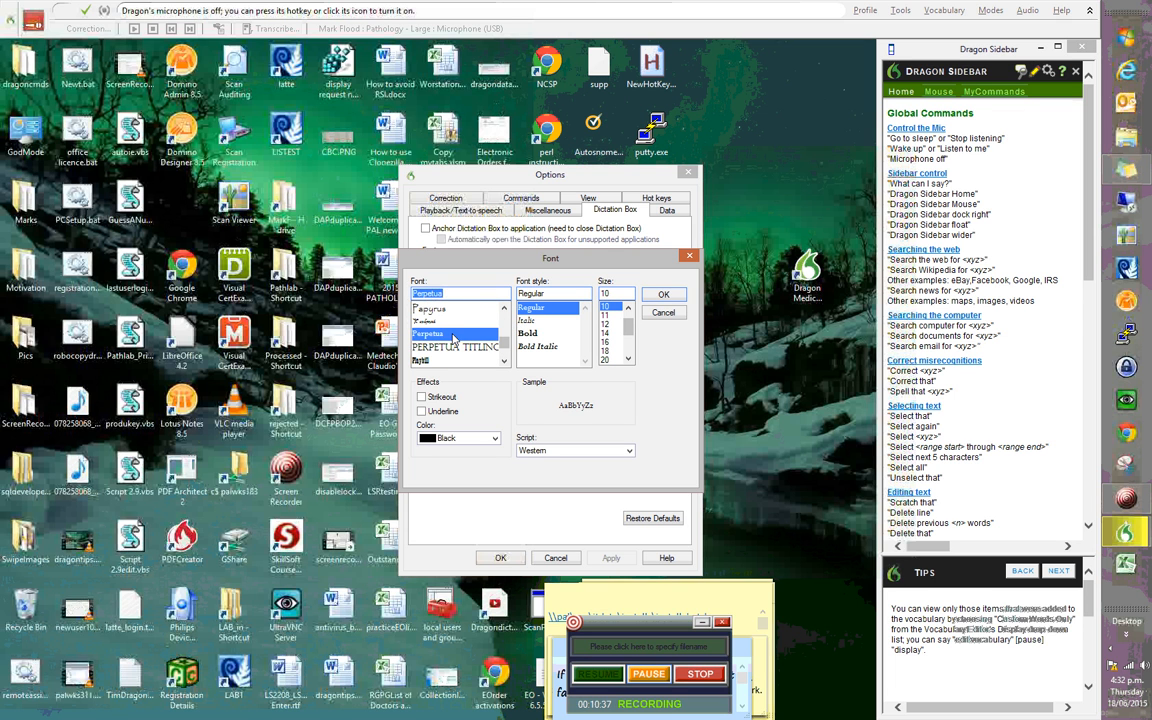
type("m")
left_click(455, 347)
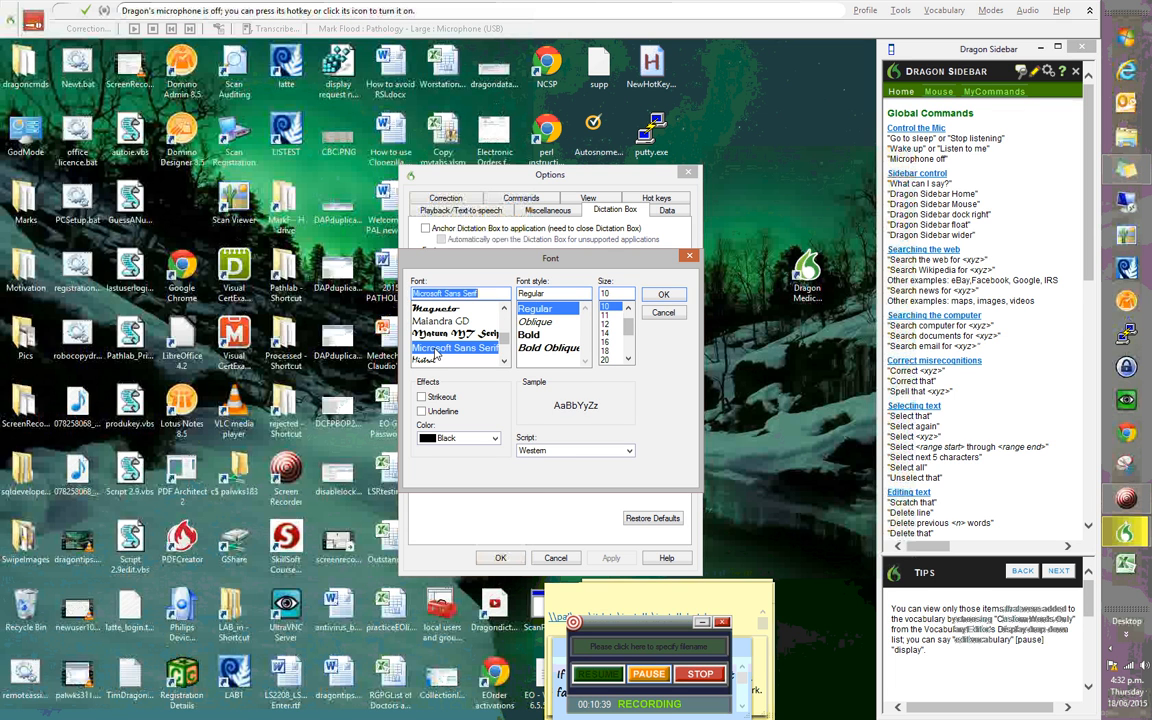
left_click(660, 295)
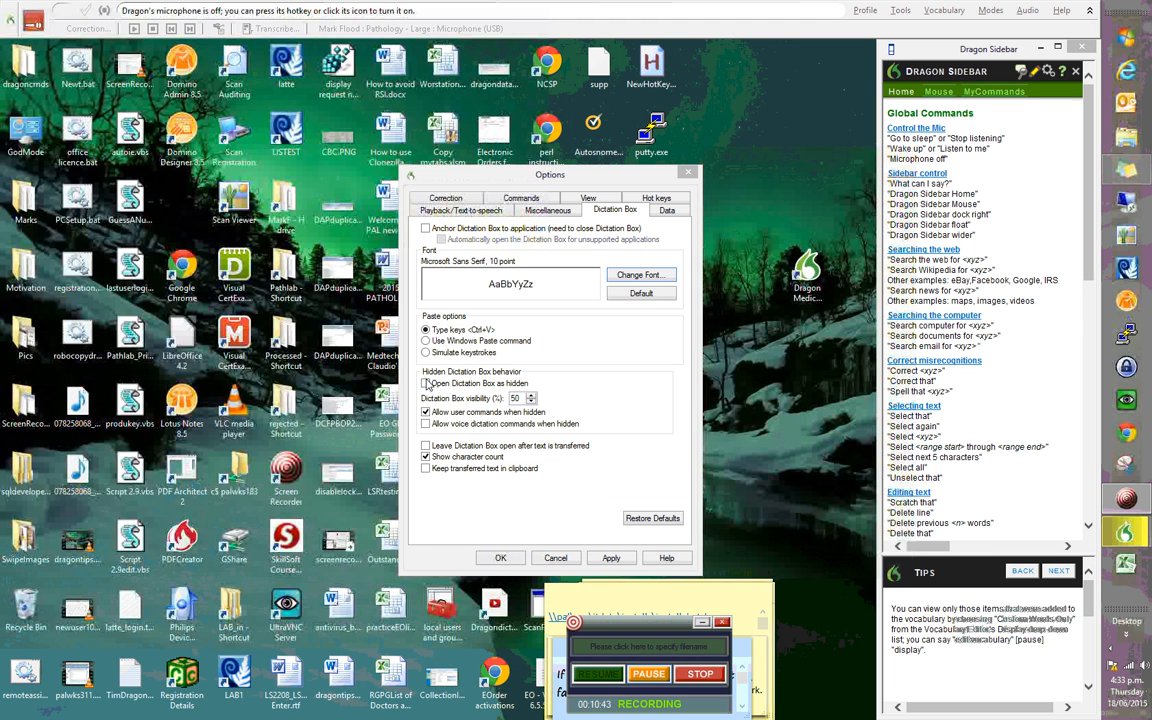
left_click(426, 470)
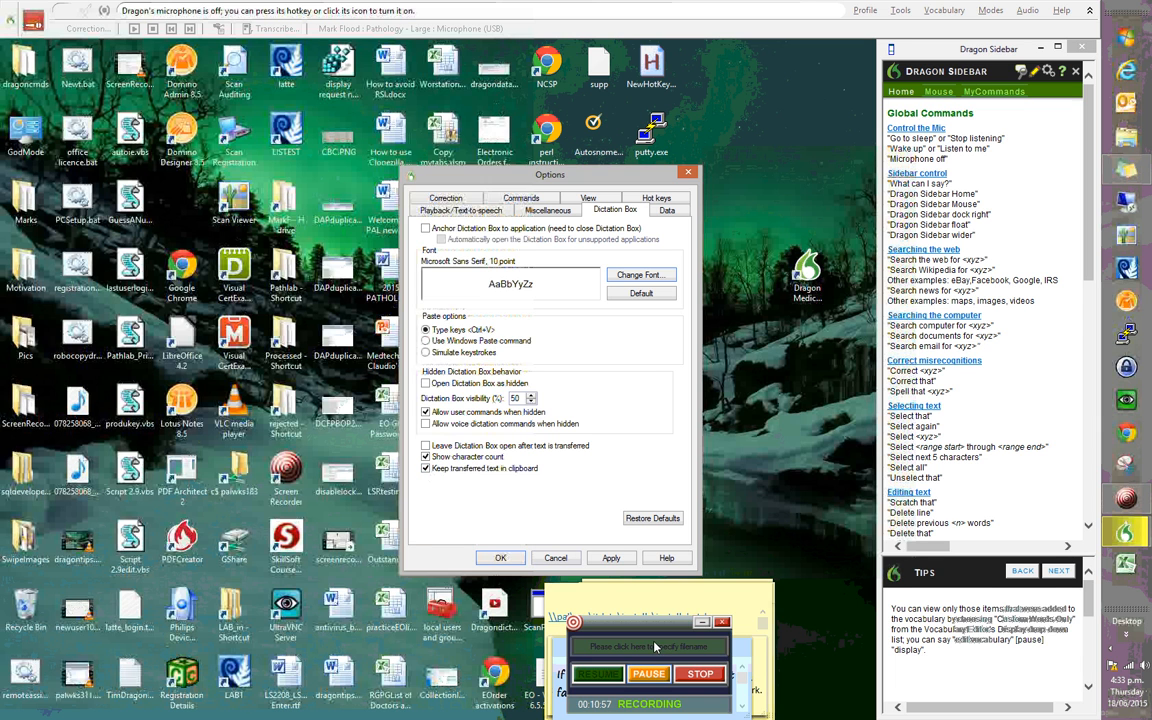
Show the Data options for archiving and profile backup, and close the Options dialog
left_click(652, 678)
left_click(613, 682)
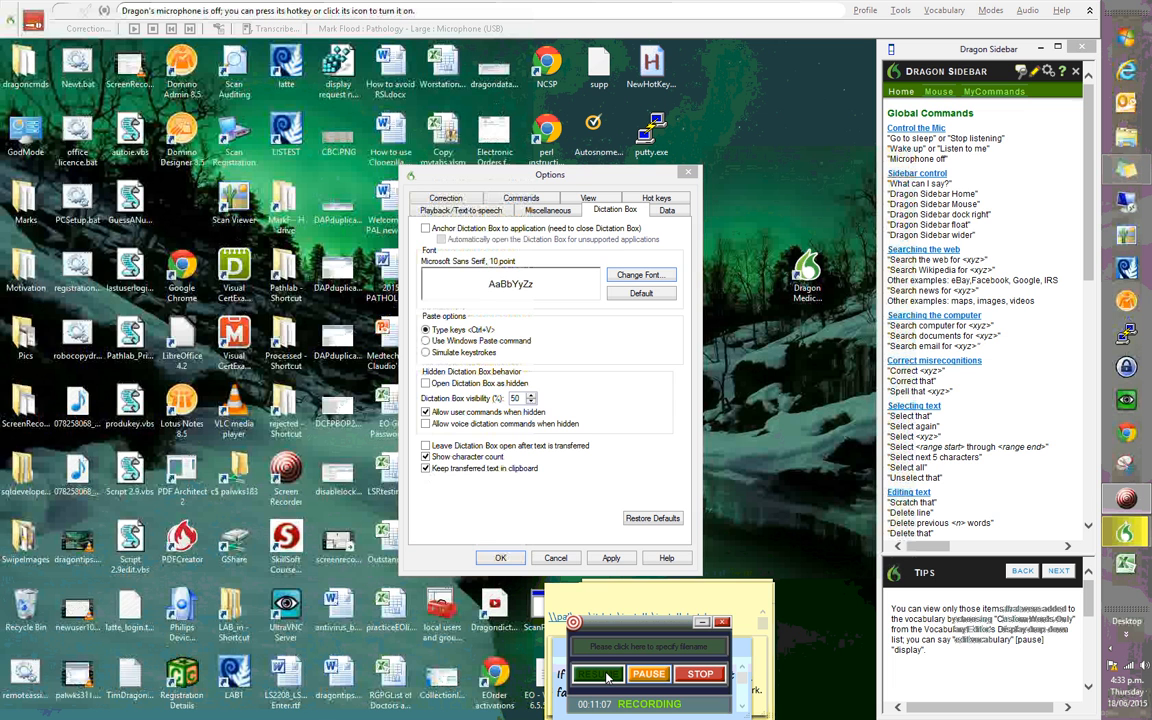
left_click(666, 211)
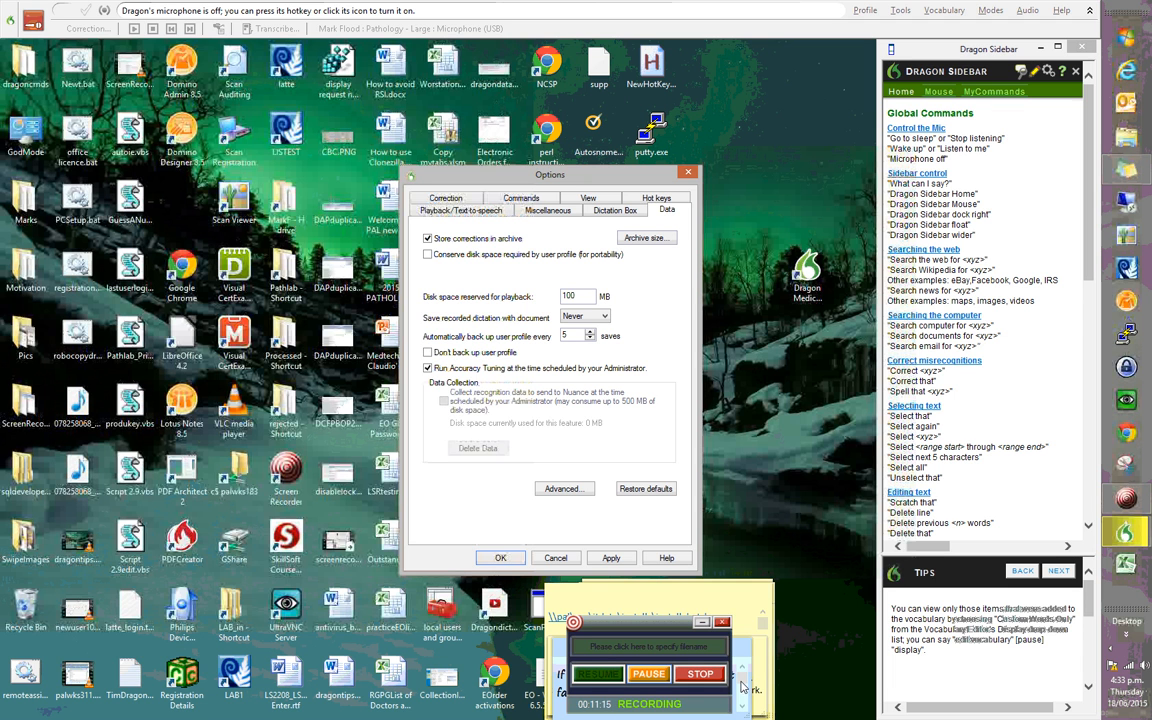
left_click(686, 176)
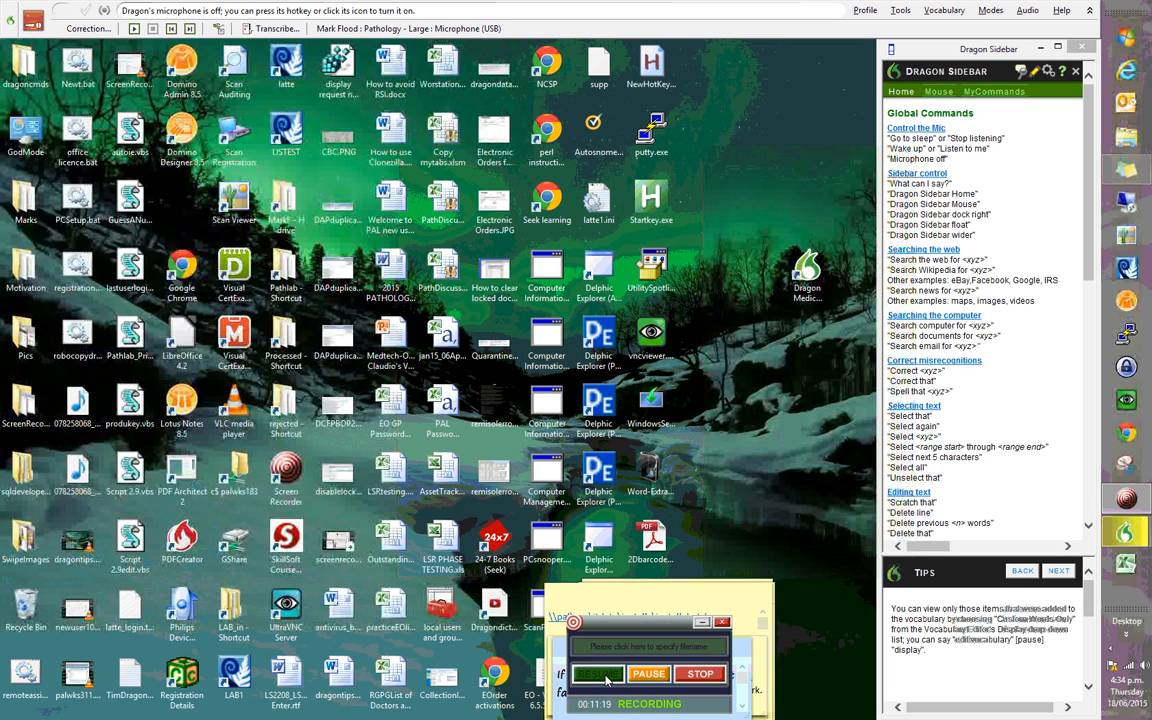
Open the Auto-Formatting options and review the General and Capitalization settings
left_click(902, 12)
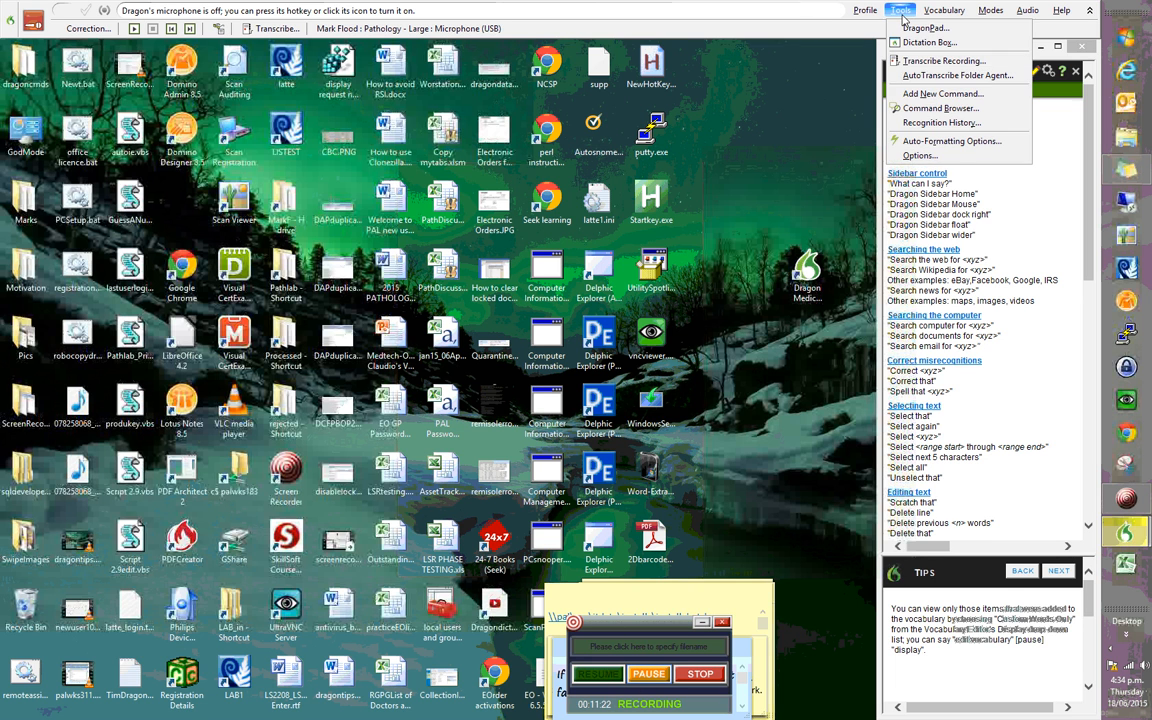
left_click(912, 143)
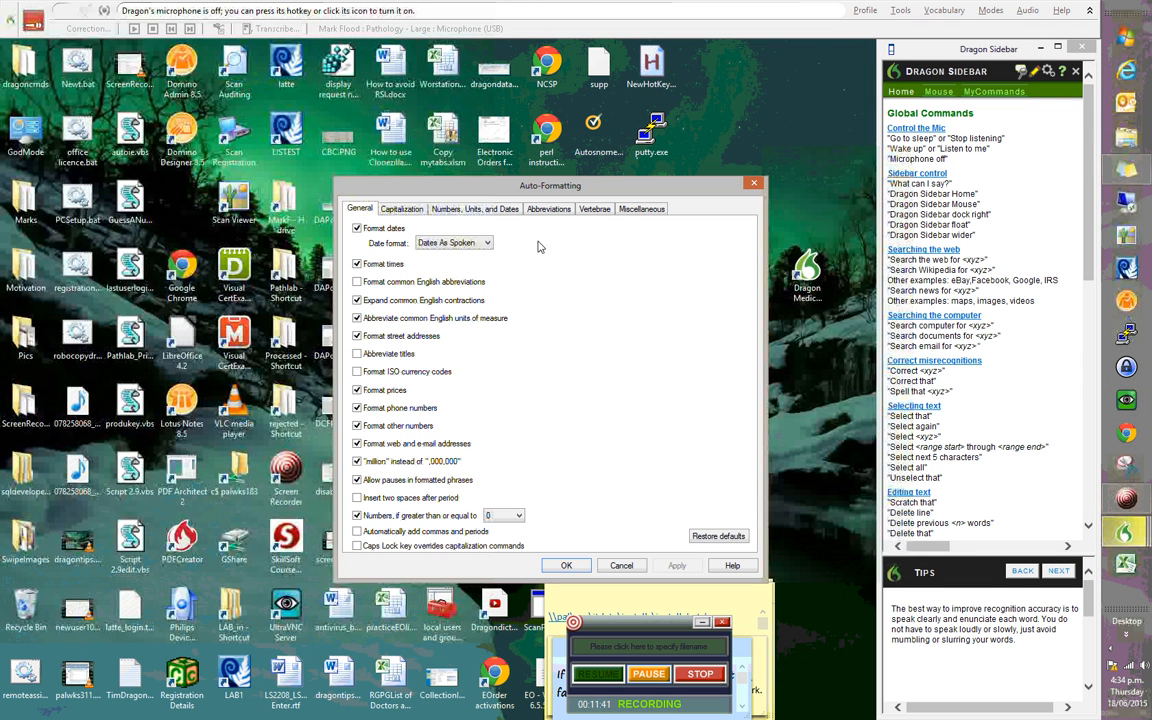
left_click(401, 208)
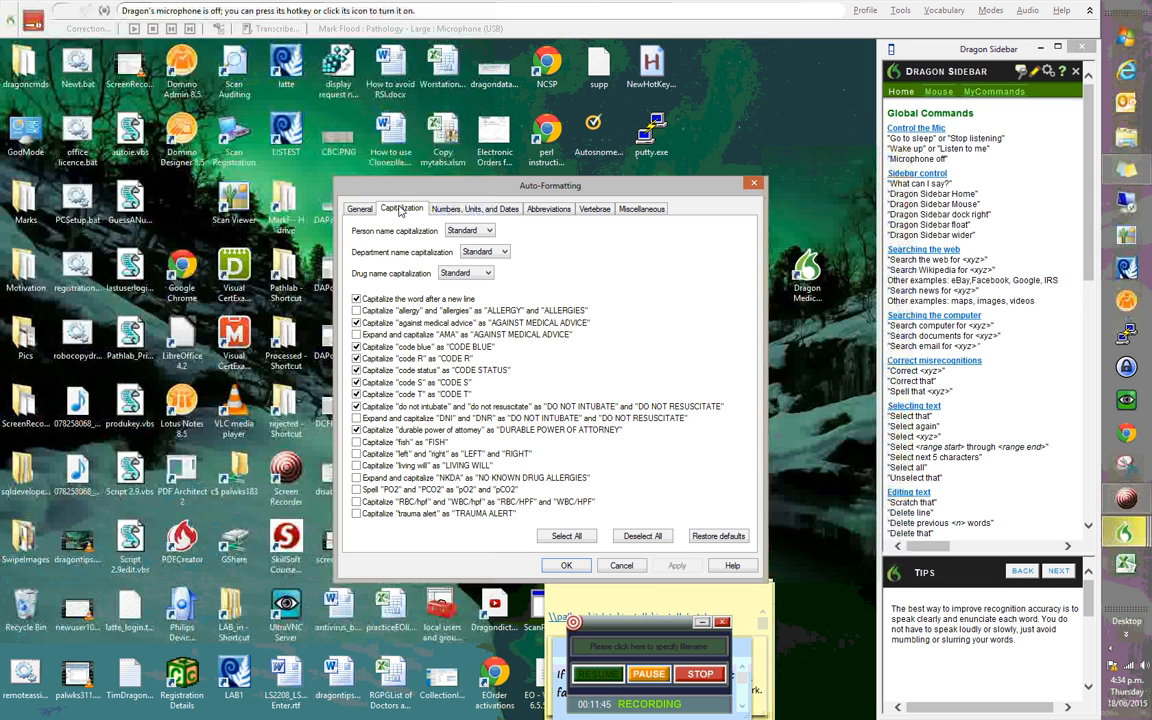
left_click(648, 675)
left_click(601, 677)
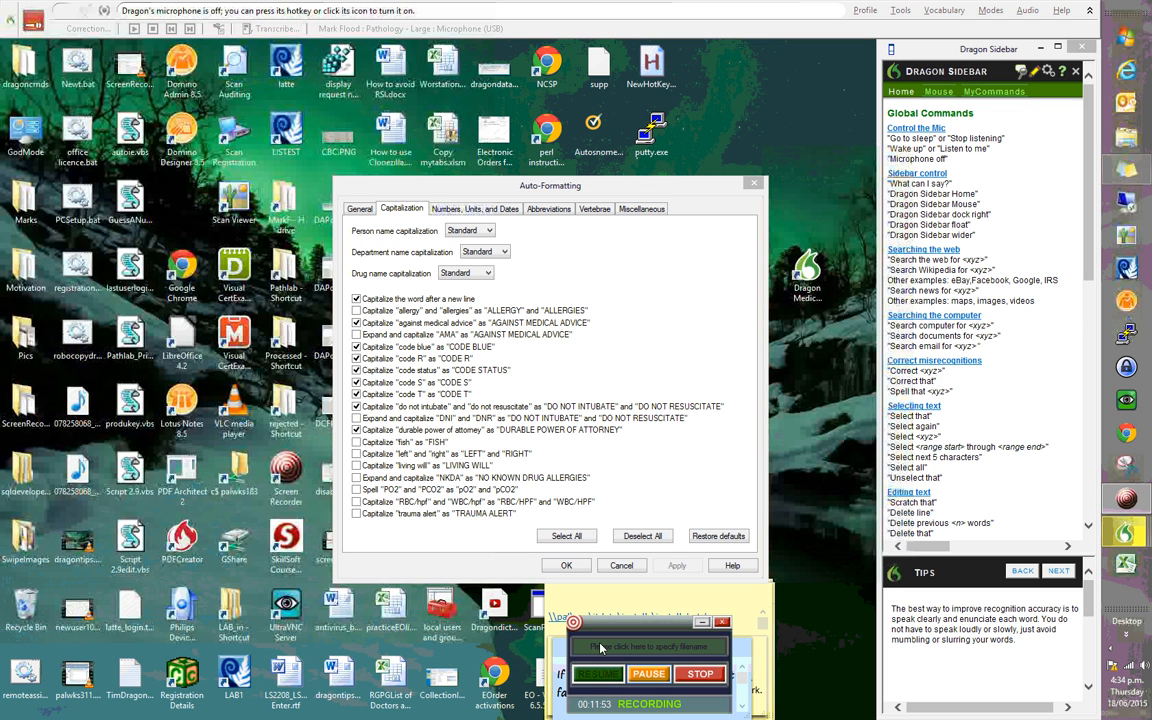
In the Numbers, Units, and Dates formatting options, set writing "o'clock" as a word to Always, apply it and close Auto-Formatting
left_click(484, 210)
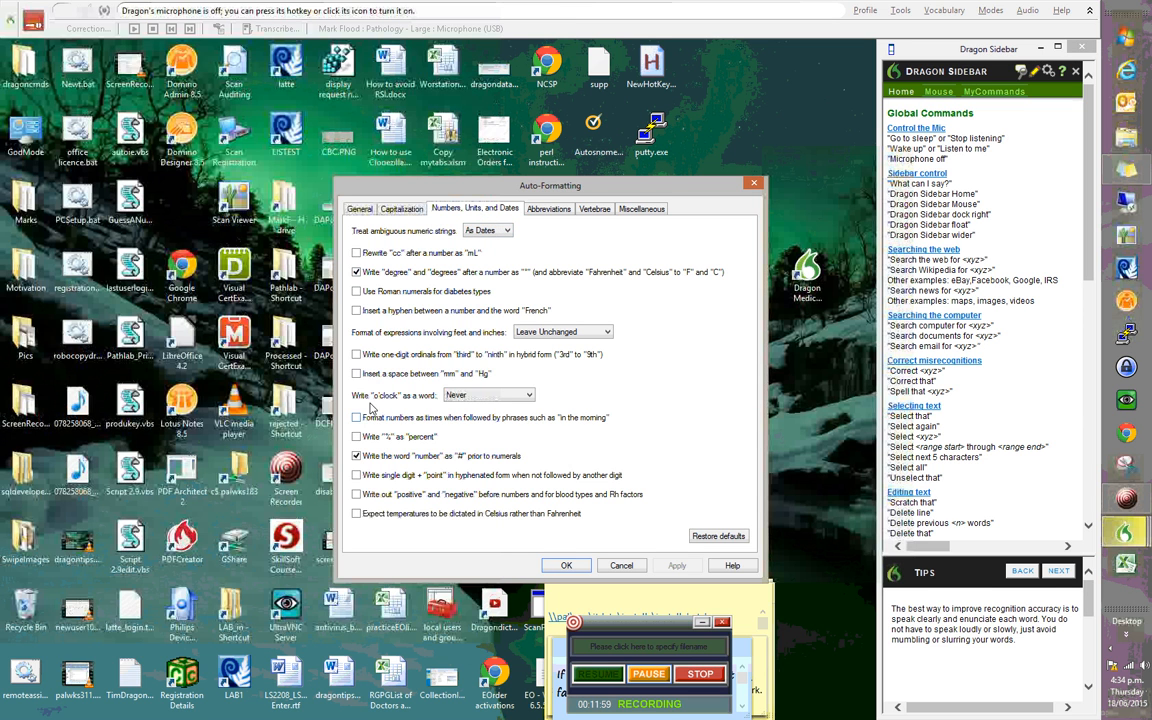
left_click(499, 399)
left_click(465, 428)
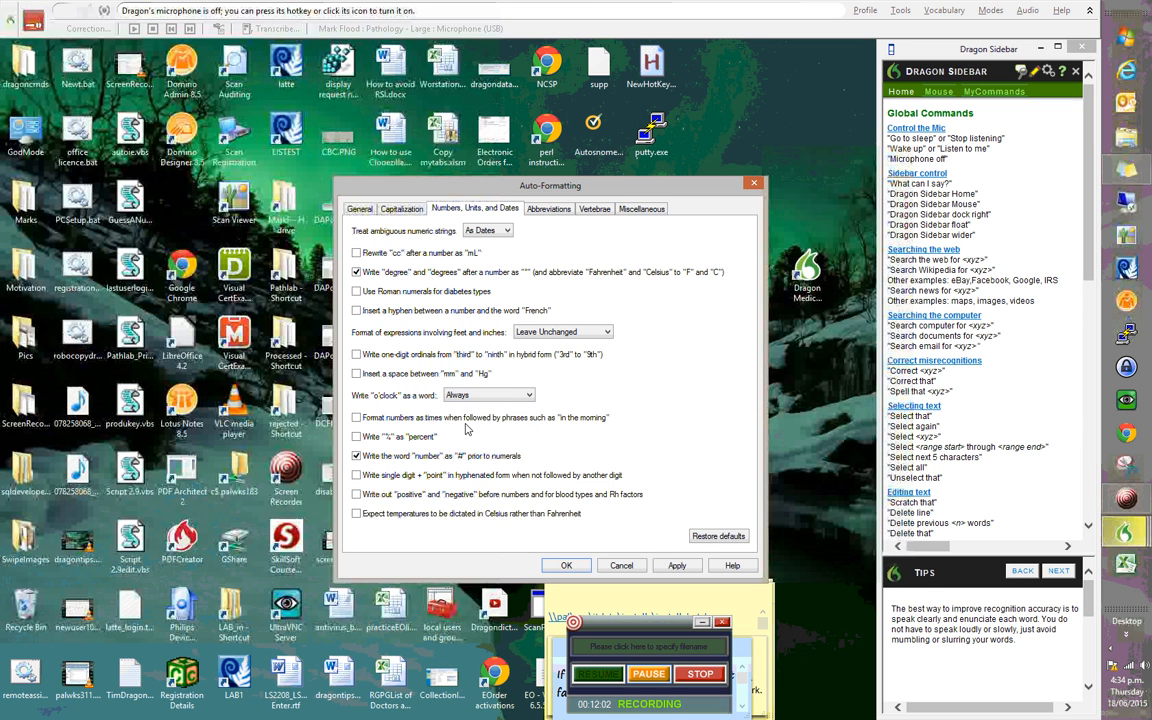
left_click(677, 564)
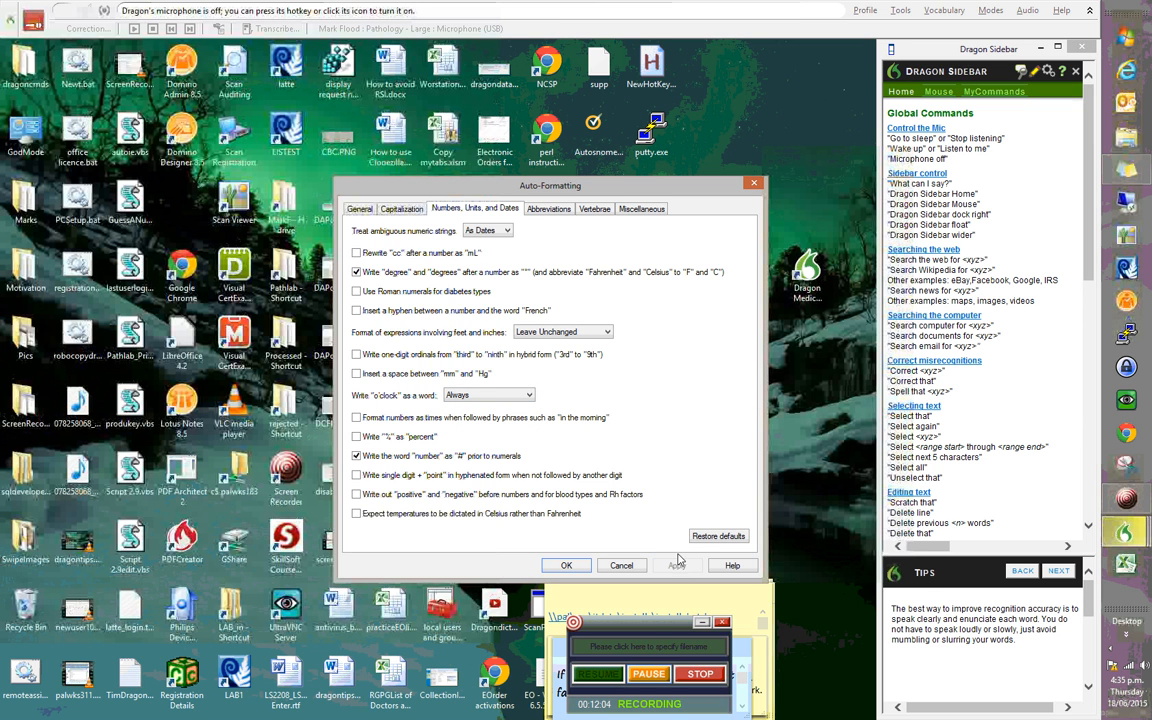
left_click(646, 681)
left_click(753, 184)
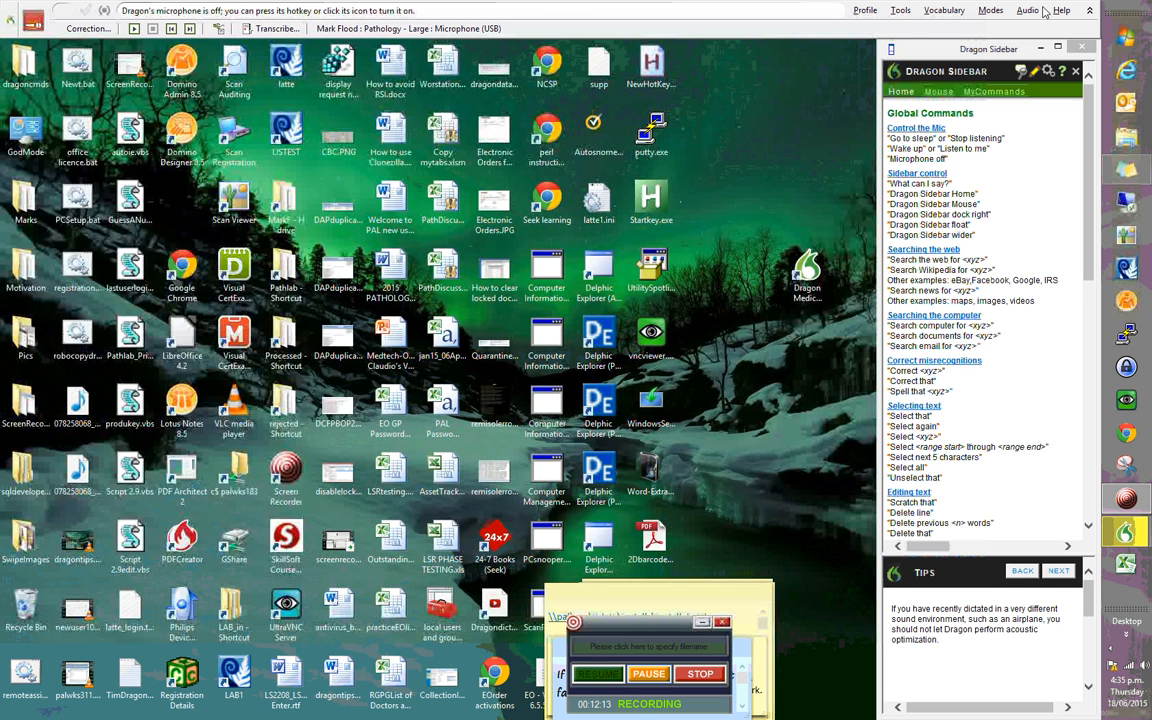
Look through the Dragon Sidebar's Mouse, Home and MyCommands pages, finishing on the custom commands in MyCommands
left_click(992, 92)
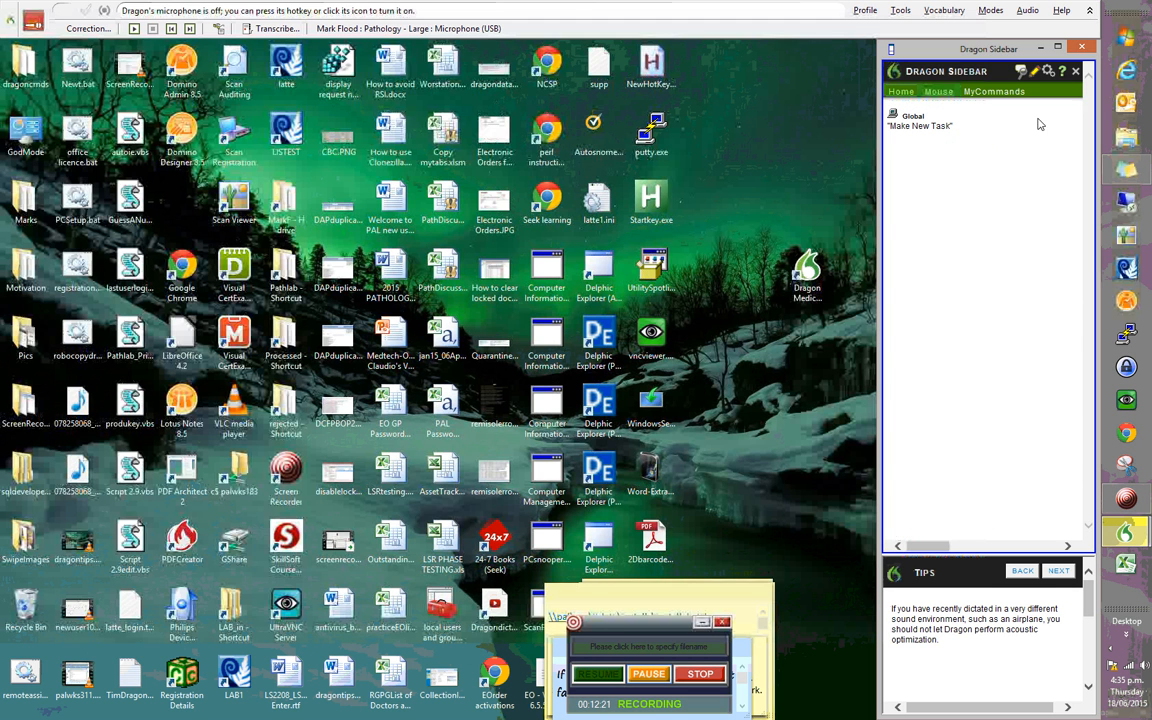
left_click(939, 92)
left_click(901, 92)
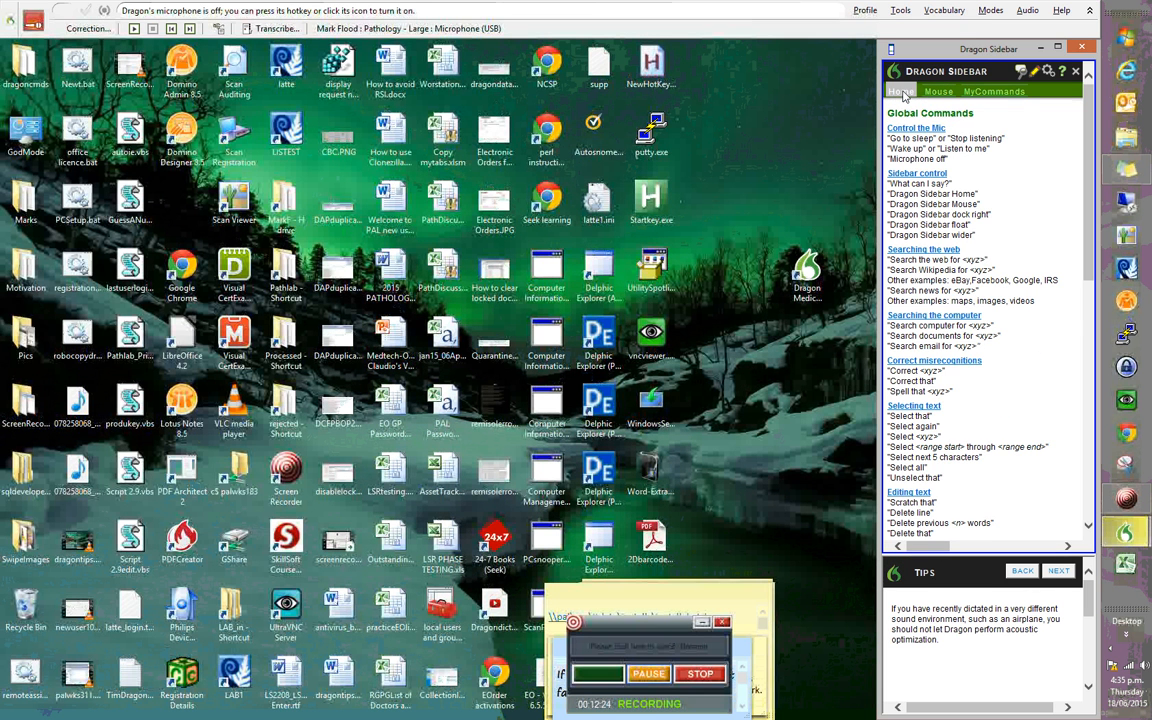
left_click(1001, 93)
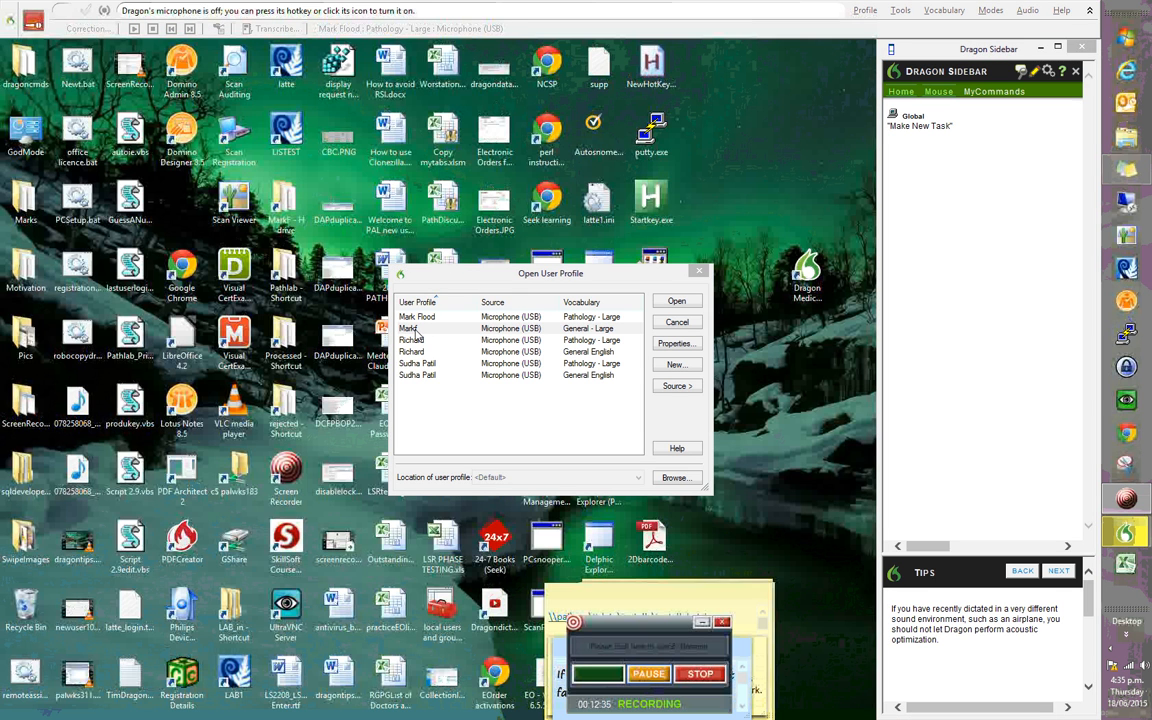
Open the user profile that uses the General - Large vocabulary and look through its MyCommands list in the Dragon Sidebar
double_click(413, 333)
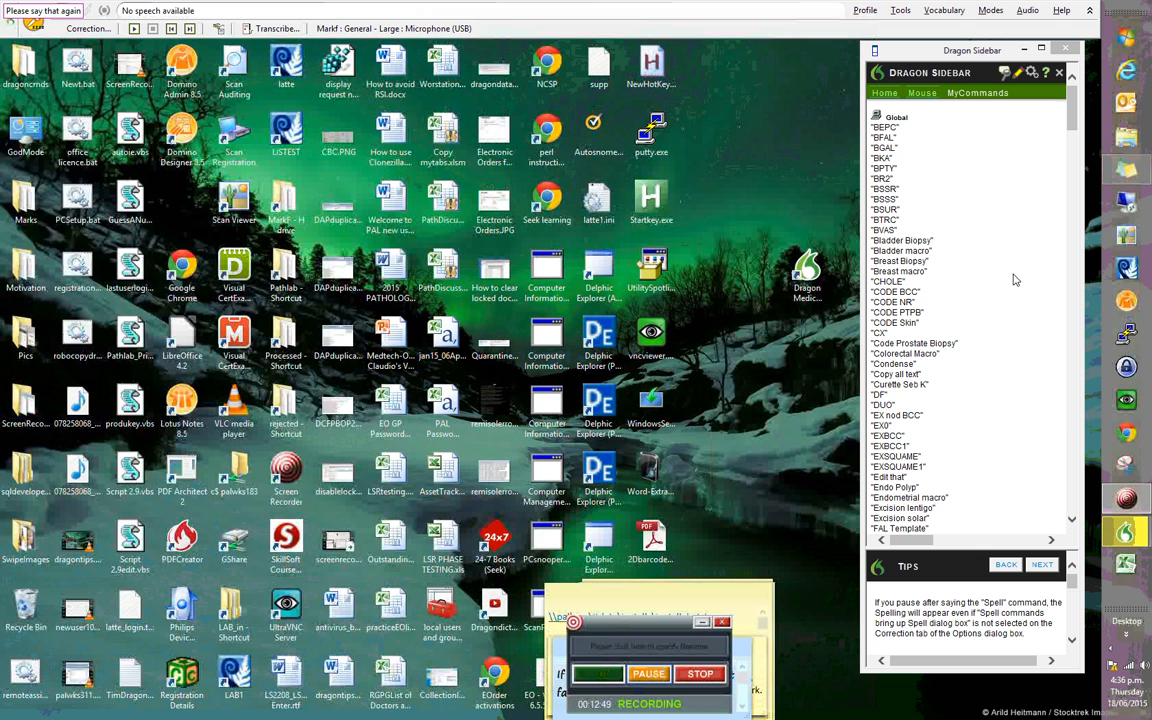
left_click_drag(1076, 117, 1086, 527)
scroll(918, 170, "up", 20)
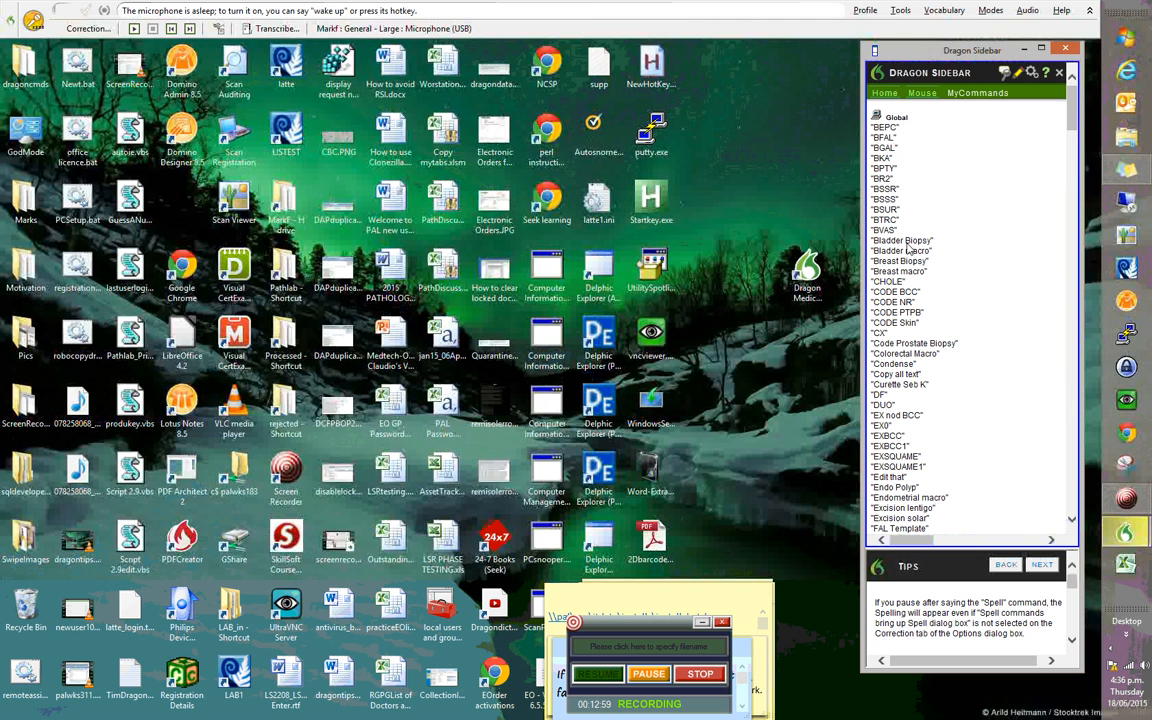
Open the Command Browser's MyCommands list, turn the microphone off, and open the BSSS command in the MyCommands Editor
left_click(900, 10)
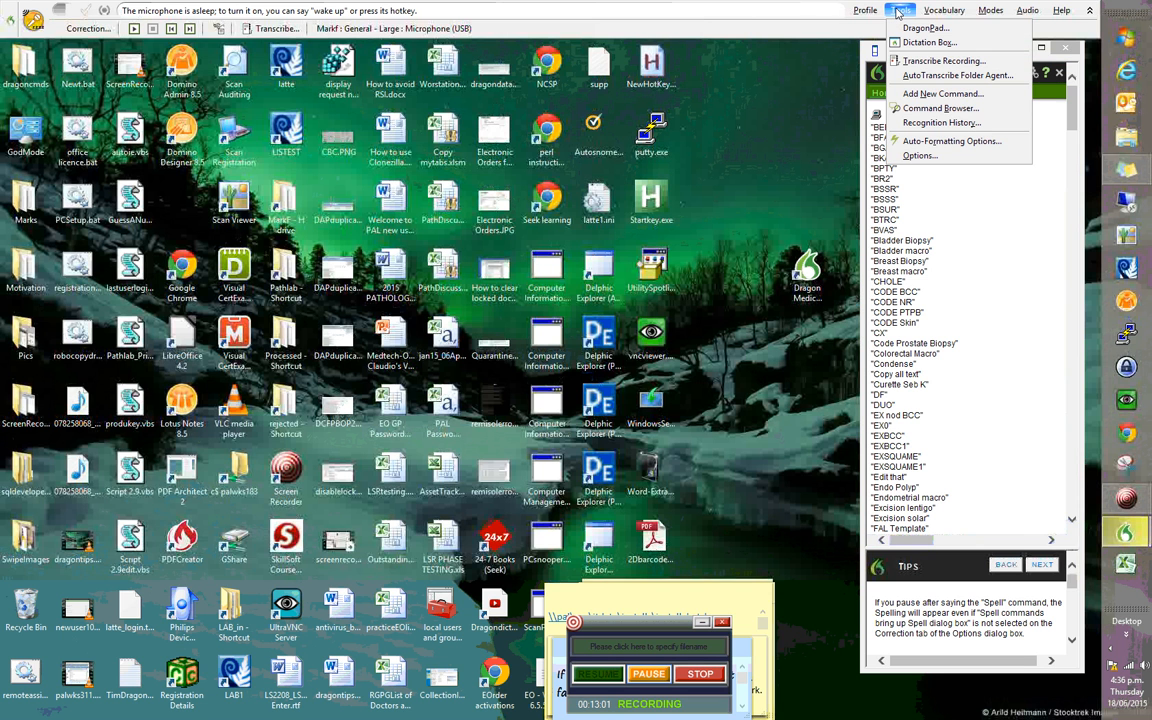
left_click(913, 108)
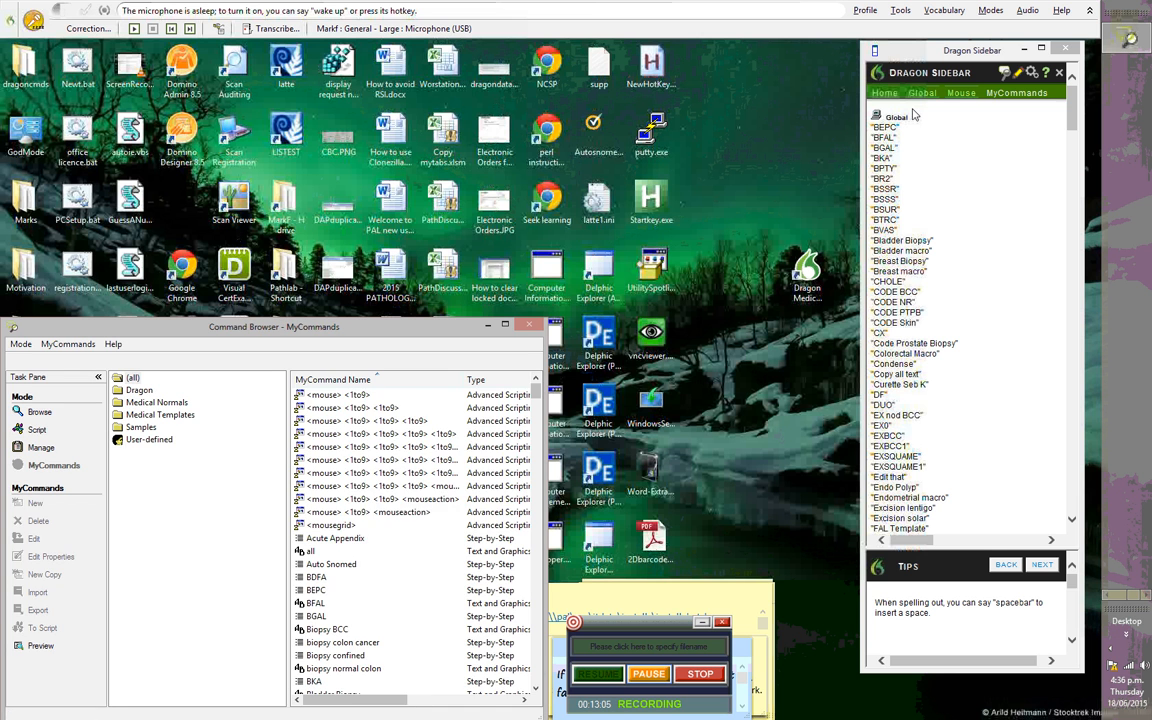
left_click_drag(388, 326, 635, 140)
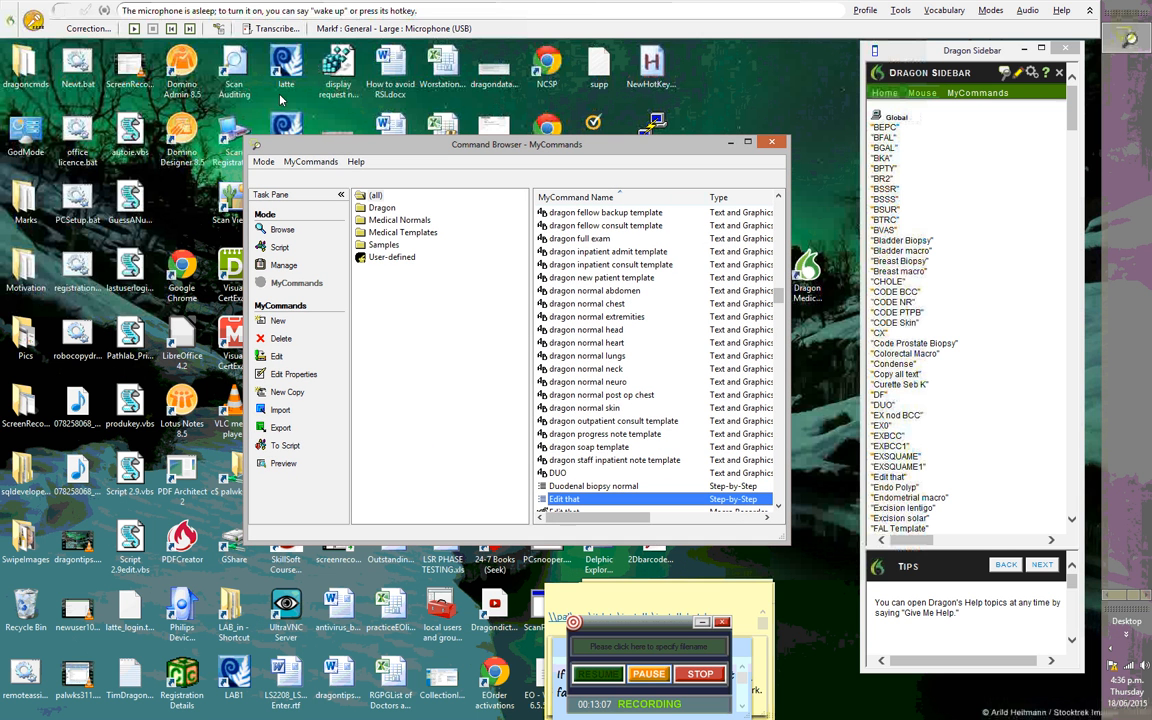
left_click(33, 19)
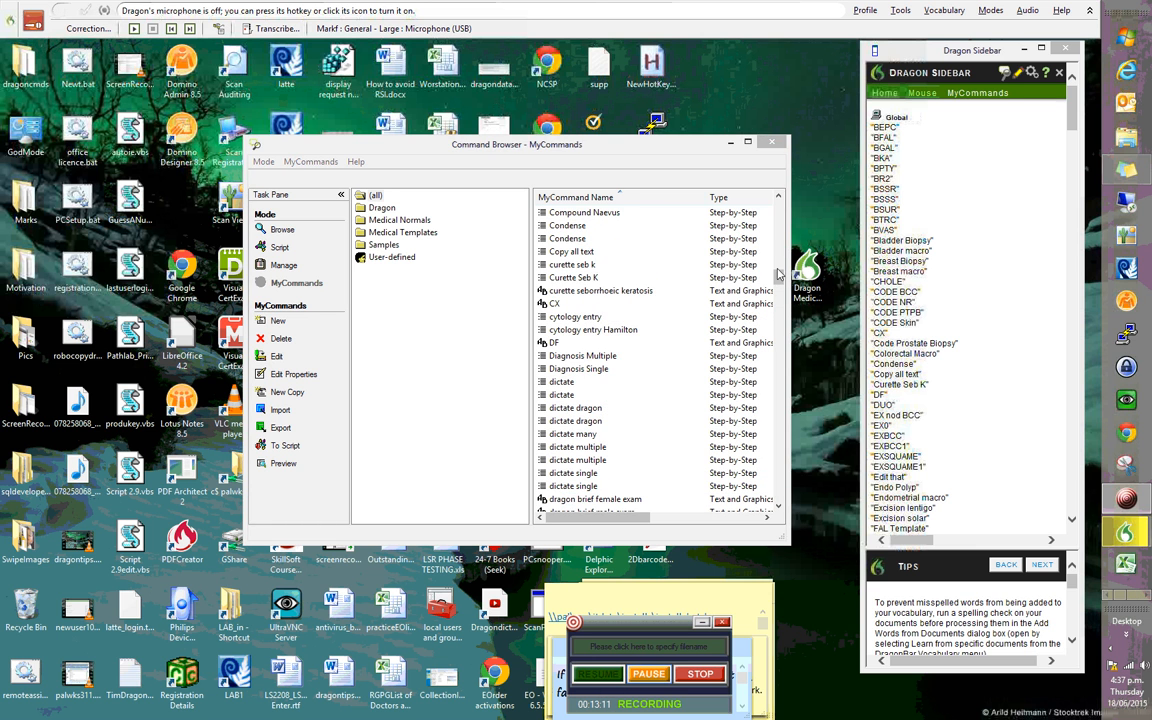
left_click_drag(779, 273, 782, 220)
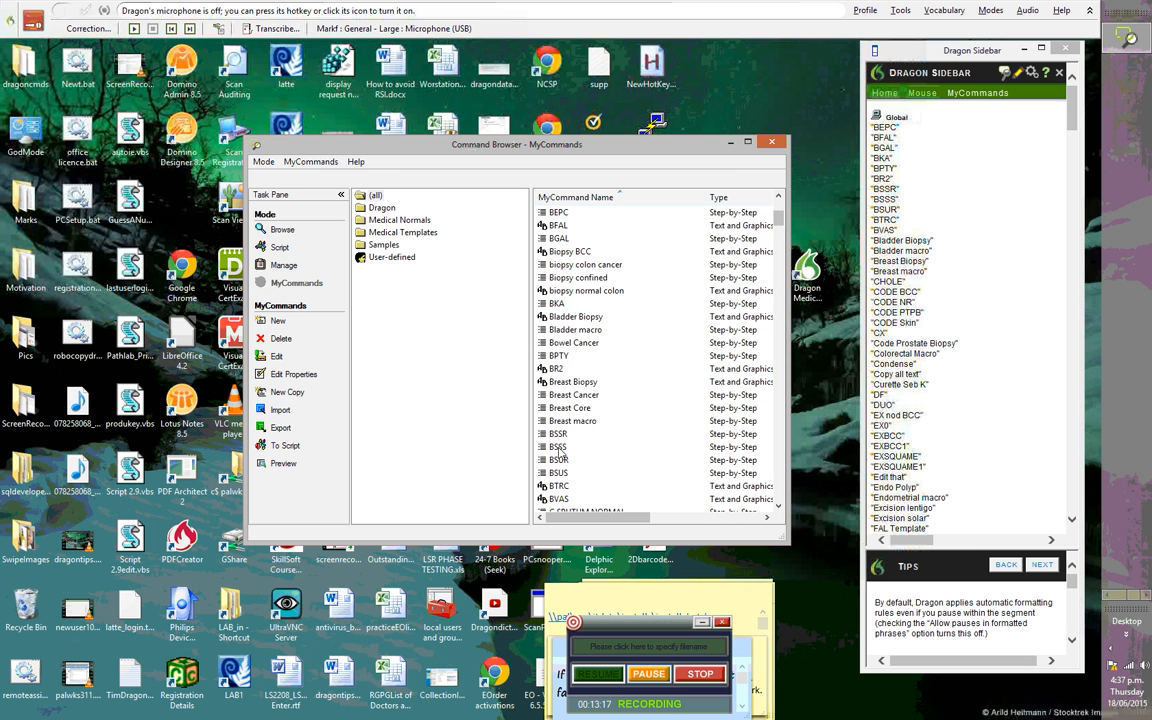
double_click(558, 448)
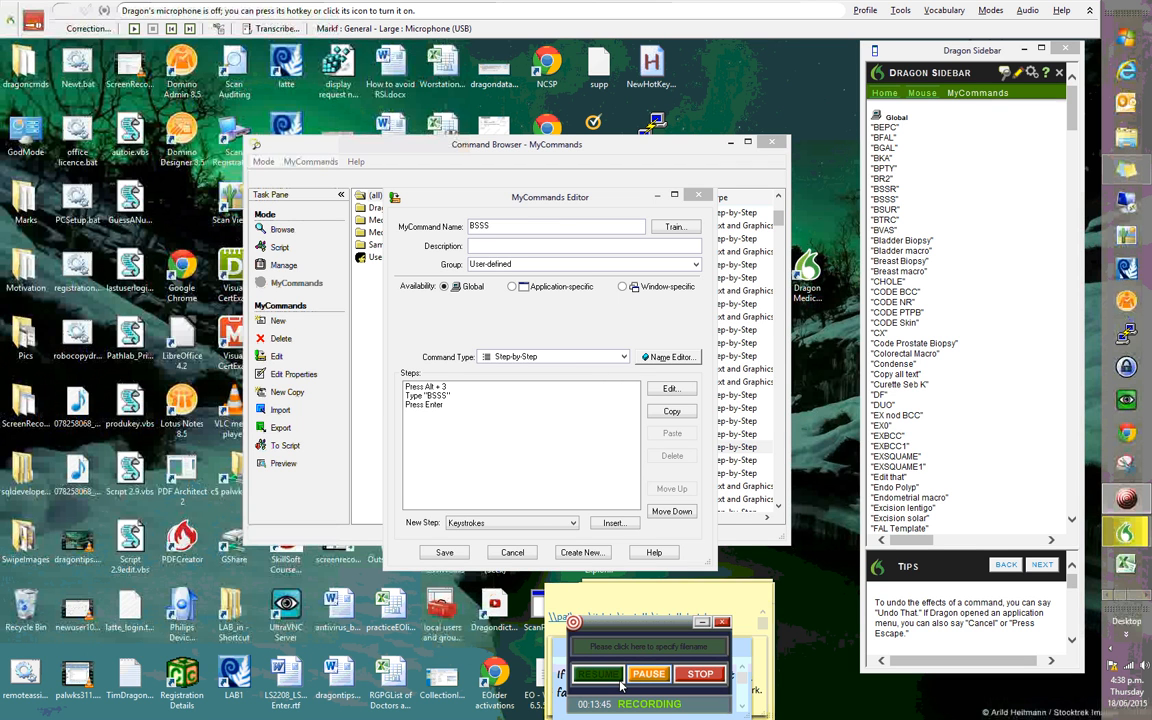
Launch Lotus Notes with the voice command "open Lotus Notes", log in with the account password, and open the Surgical Supplementary report
left_click(650, 675)
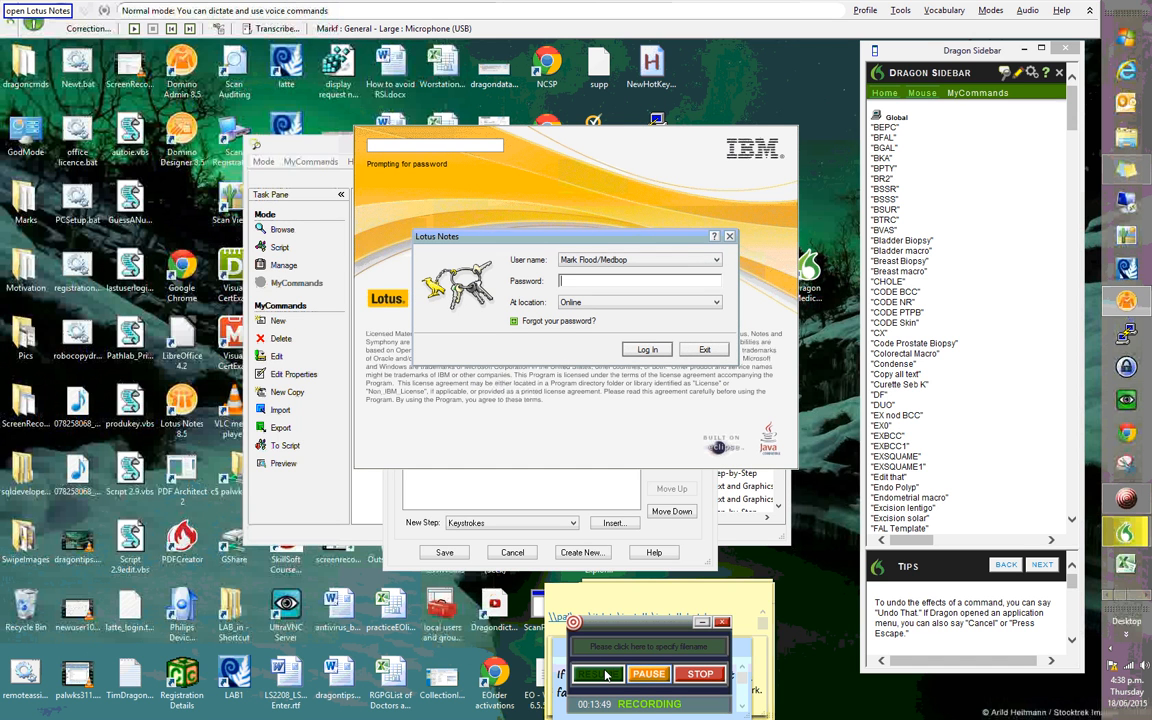
type("XXXXXXXXXXXXXXXXXXXXXXXX")
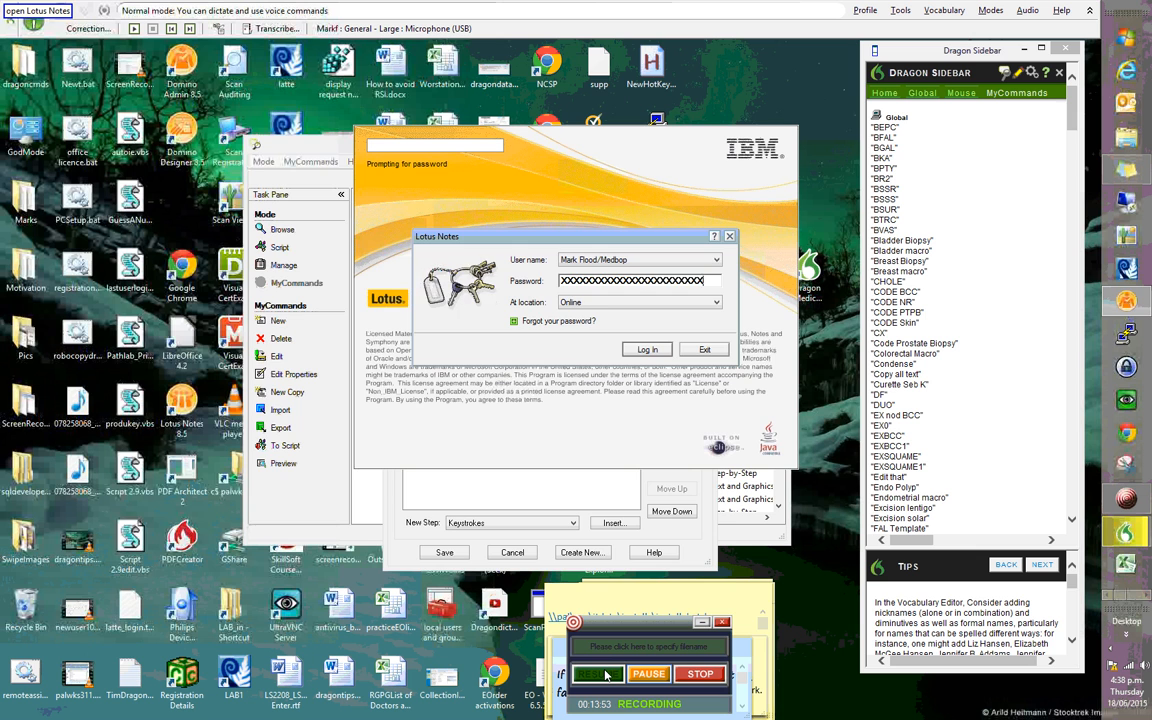
key("Return")
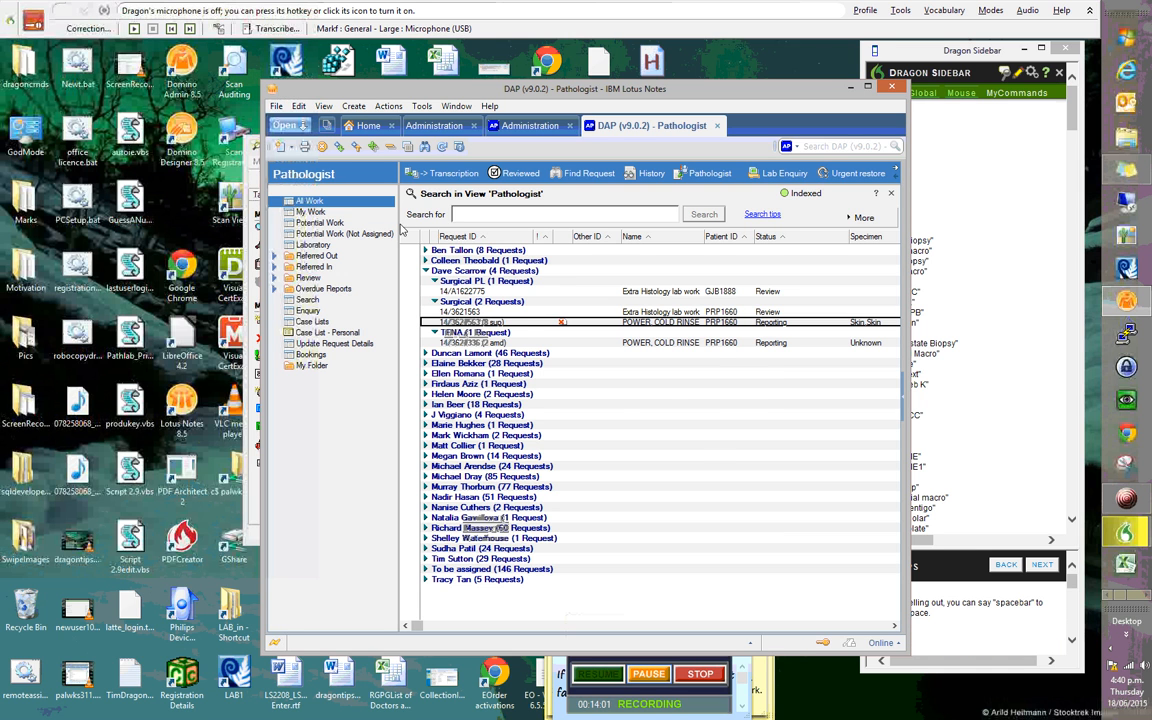
left_click(668, 439)
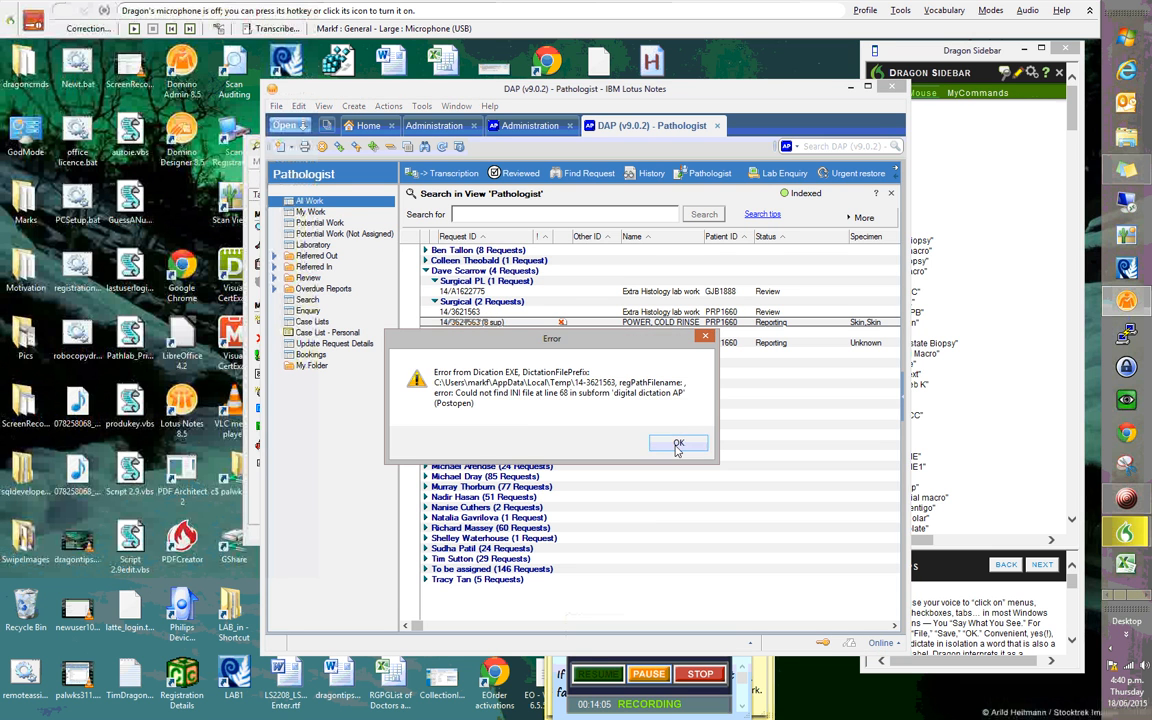
left_click(674, 444)
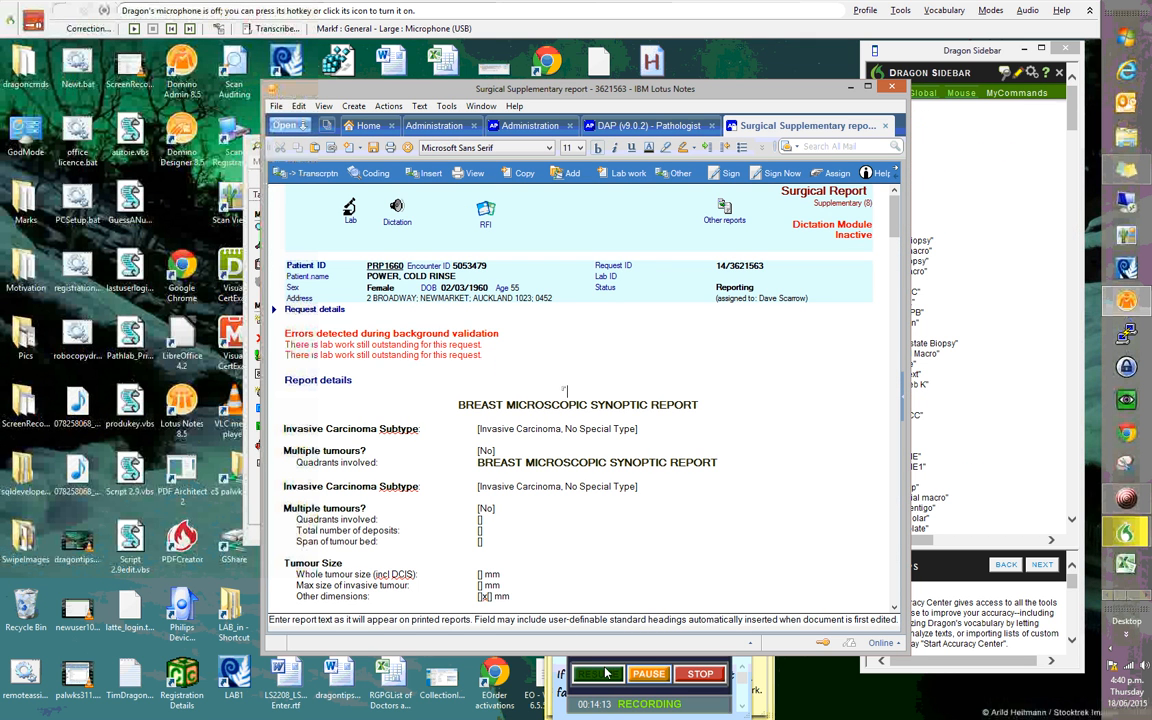
Show the report actions' number shortcuts, compare them with the BSSS command's steps, and return to the Surgical Supplementary report
left_click_drag(537, 91, 719, 127)
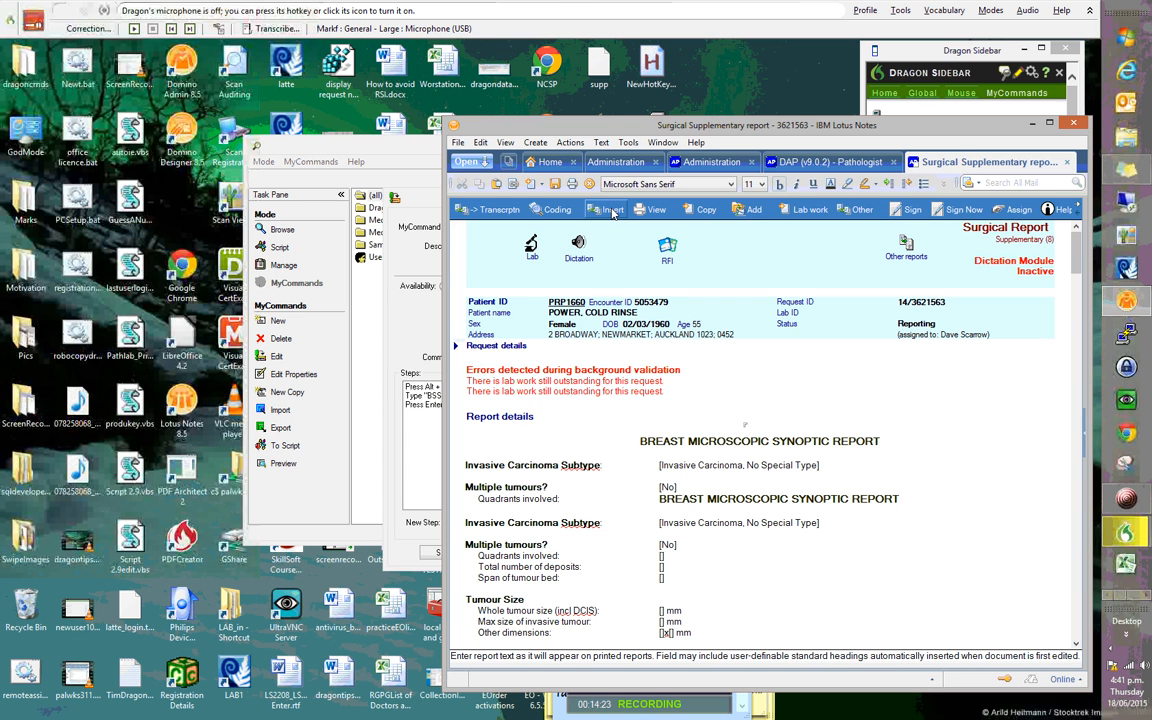
key("alt")
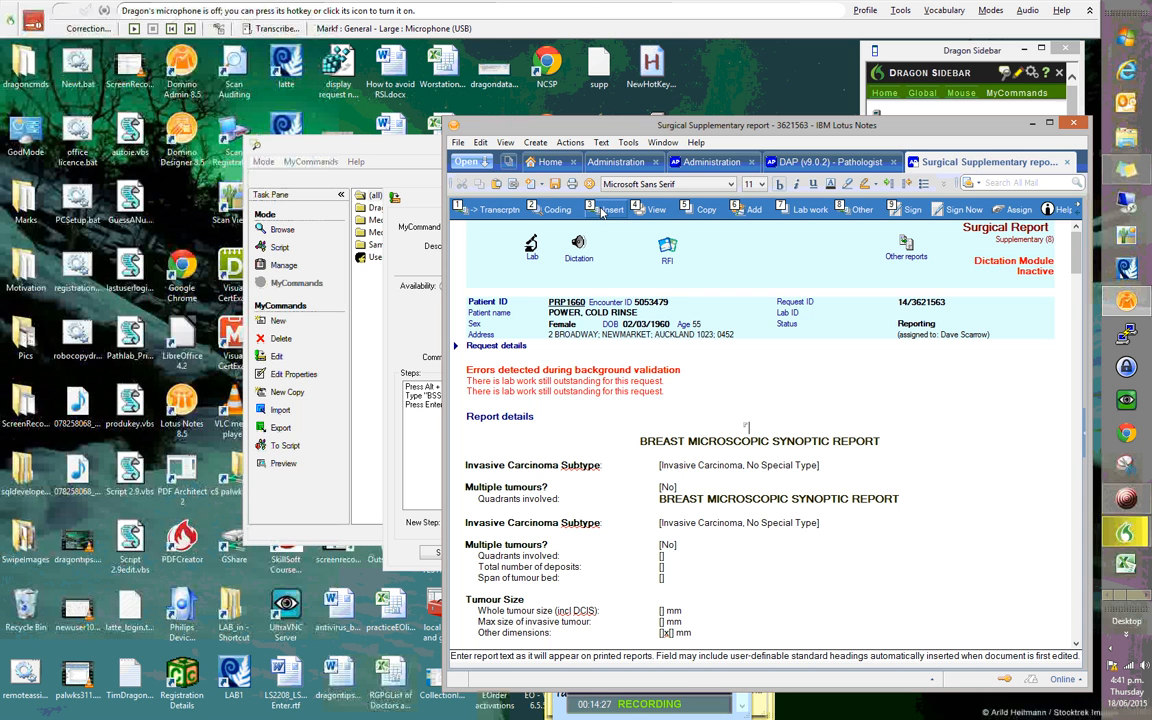
left_click(377, 150)
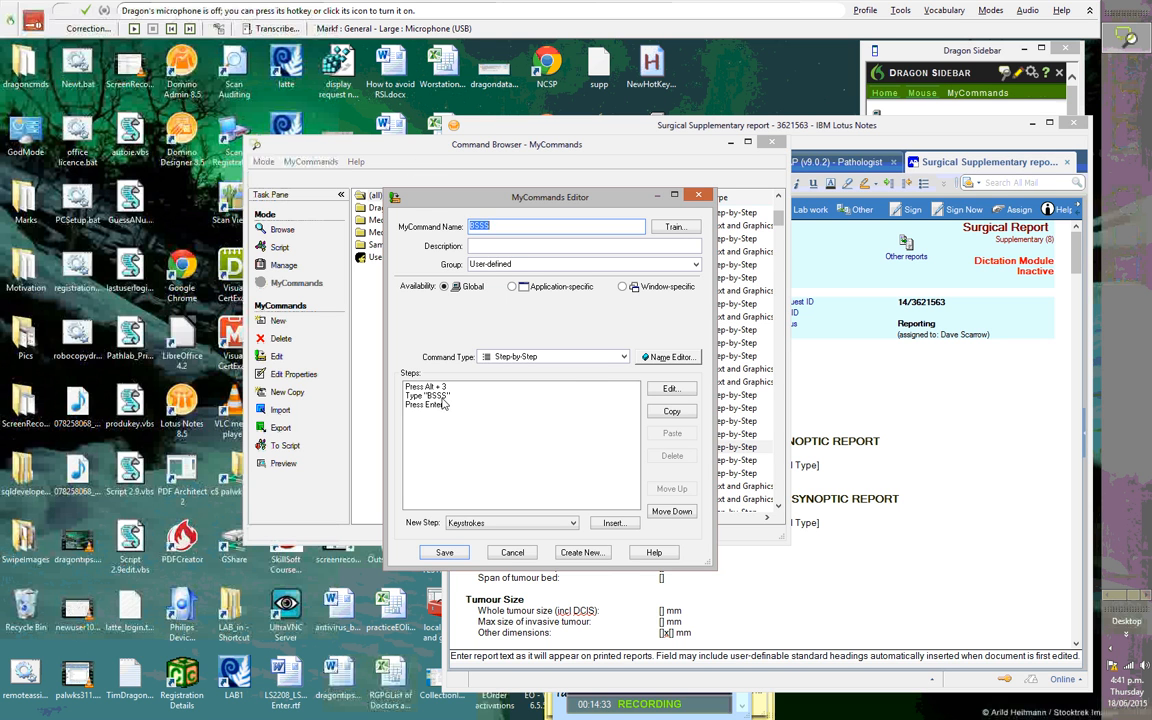
left_click(718, 118)
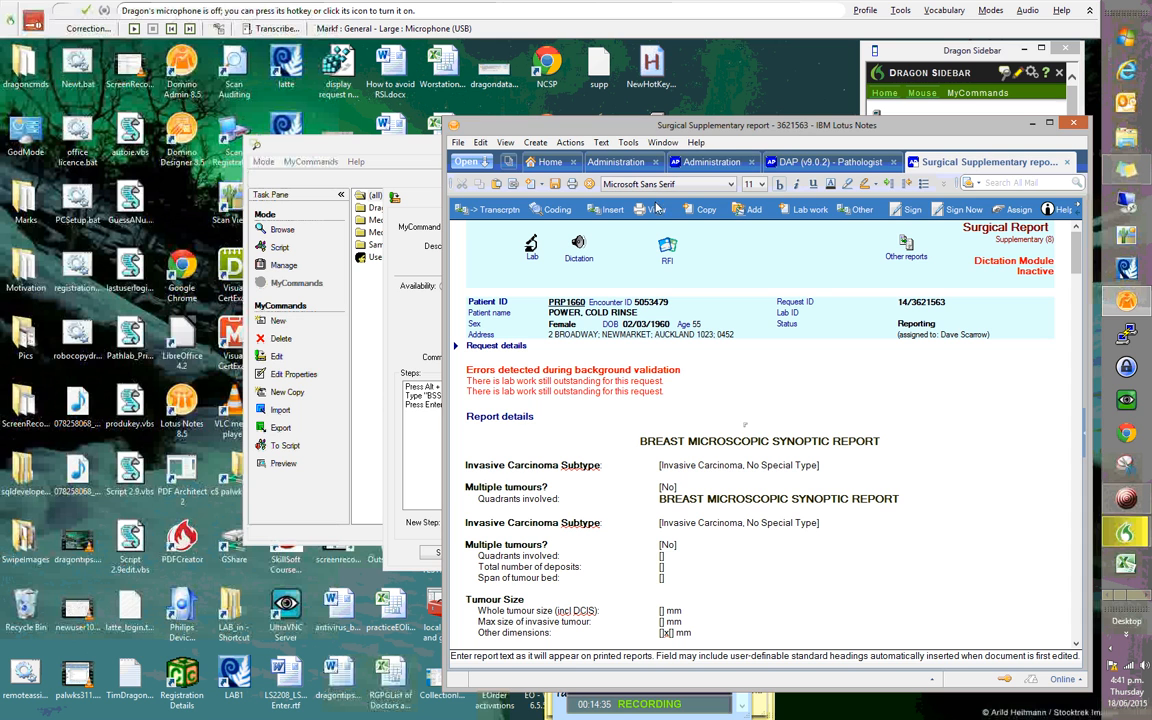
Insert the standard text with code bsss into the report details manually, and select the inserted sentence
left_click(606, 212)
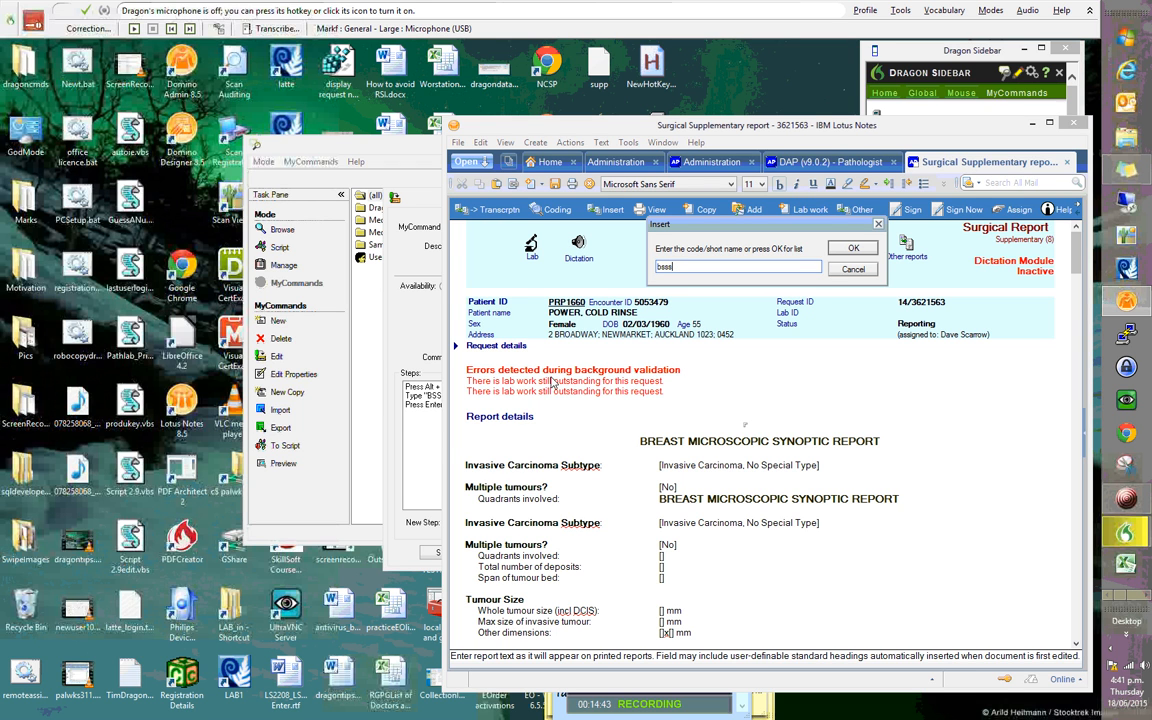
left_click(846, 252)
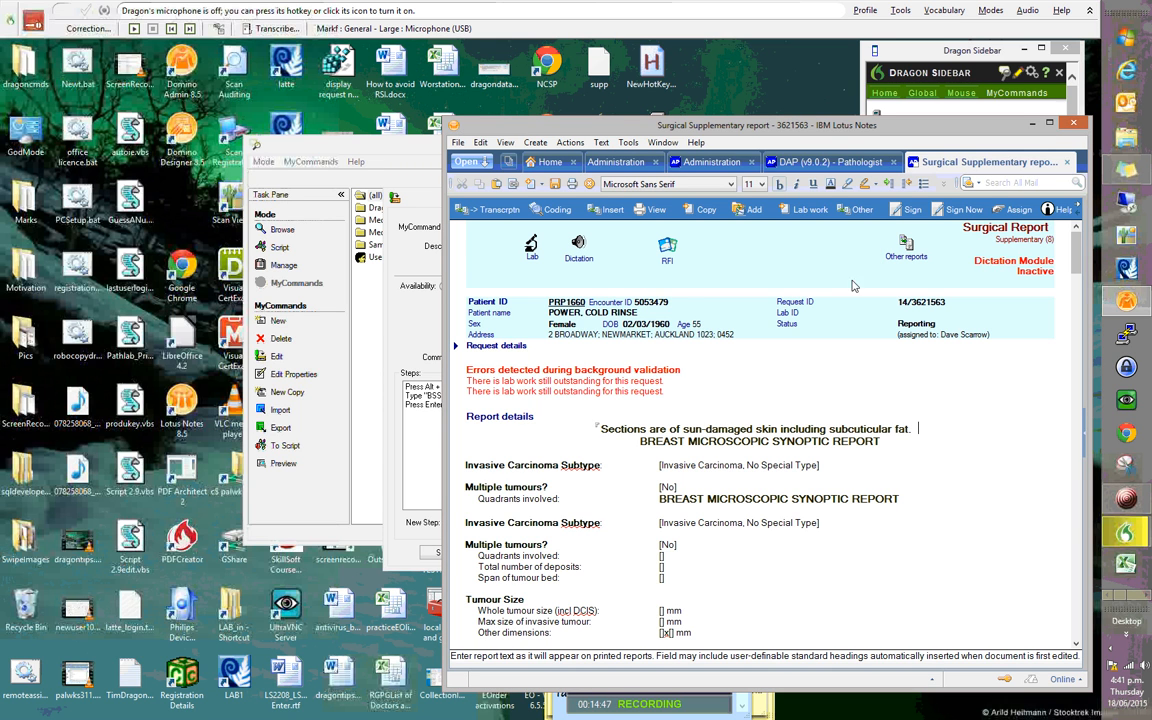
left_click_drag(926, 430, 548, 419)
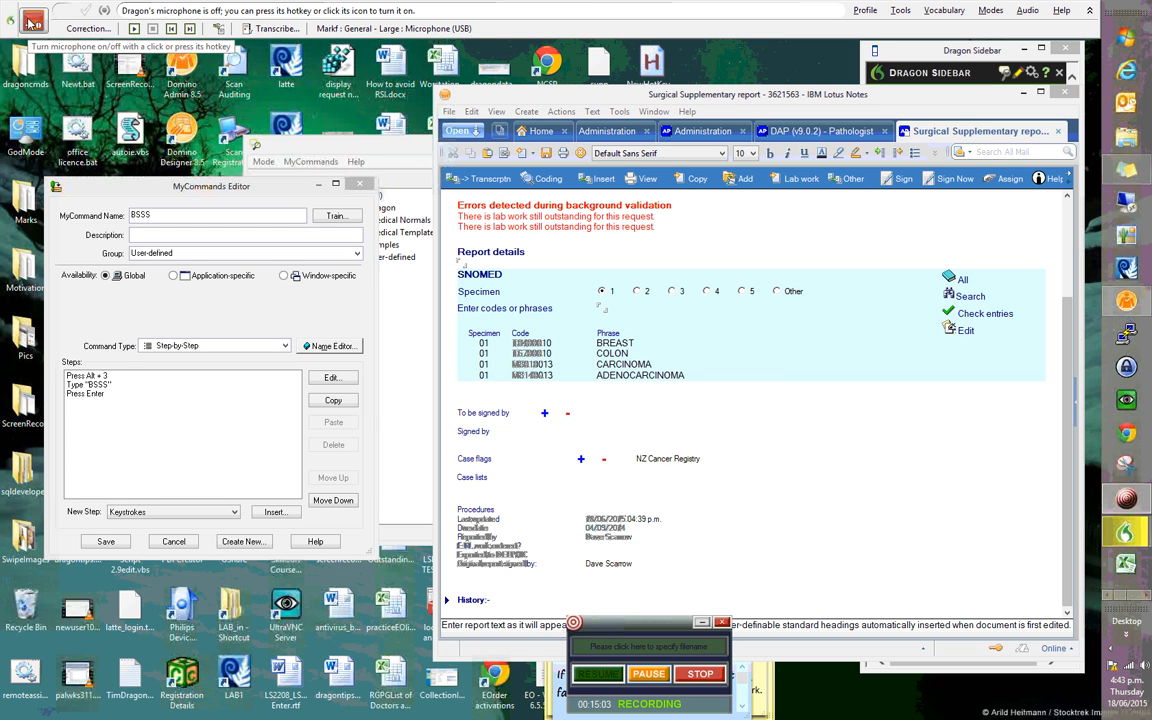
Turn the microphone on, say "BSSS" to insert the skin section sentence into the empty report details, and turn the microphone off
left_click(33, 20)
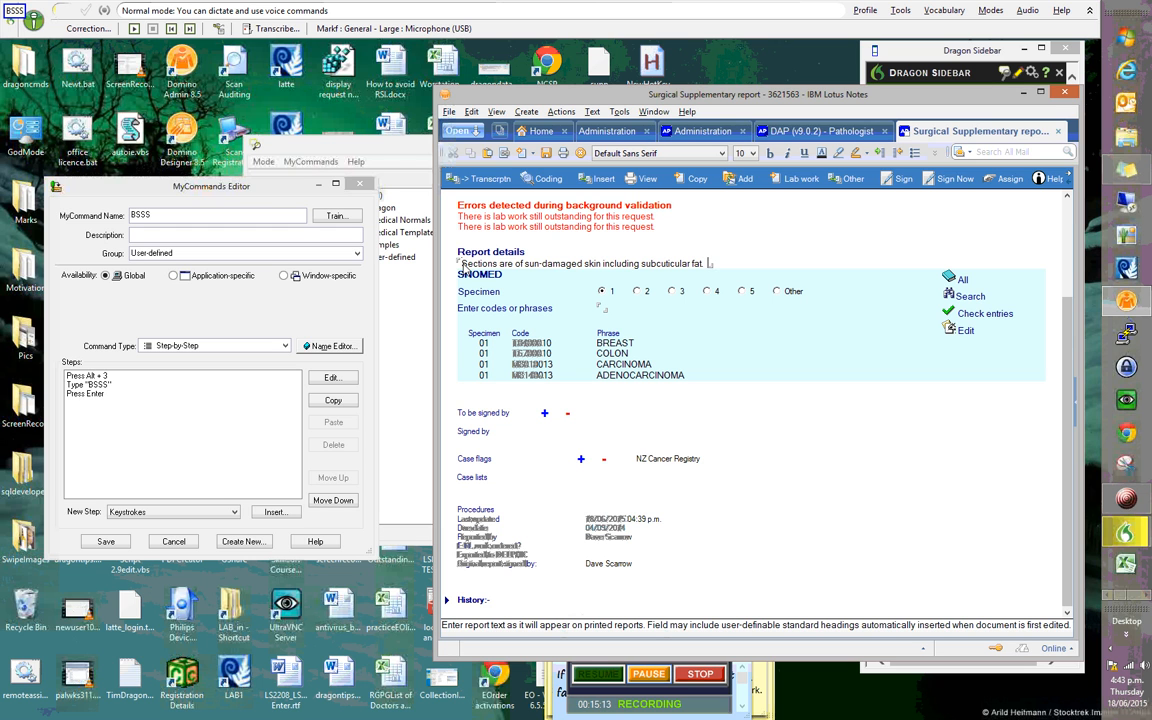
left_click(31, 20)
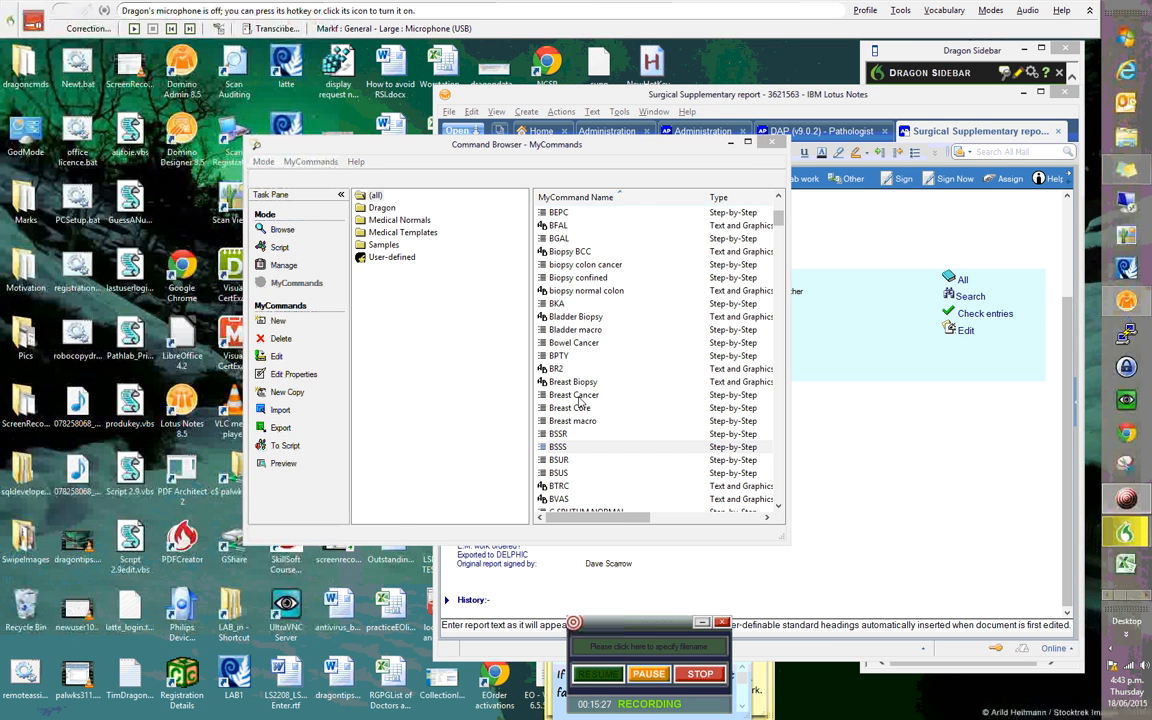
Open the Breast Cancer command to review its Lotus Notes availability and steps, and close the editor and the Command Browser
double_click(578, 400)
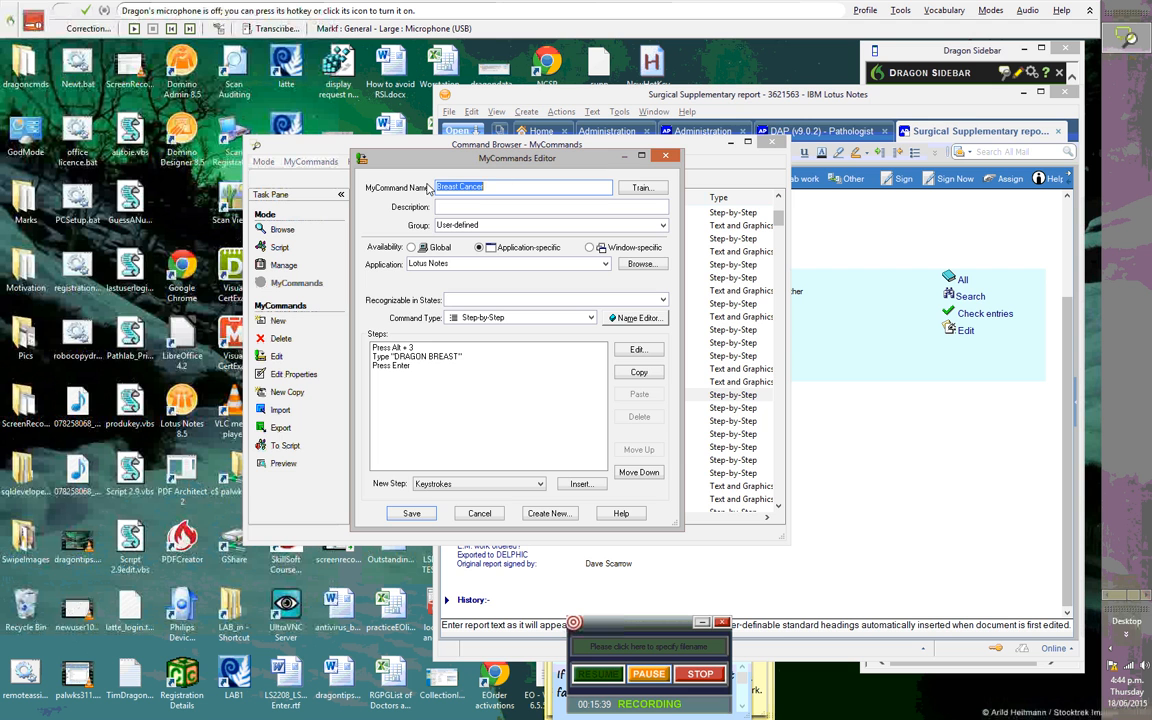
left_click(665, 159)
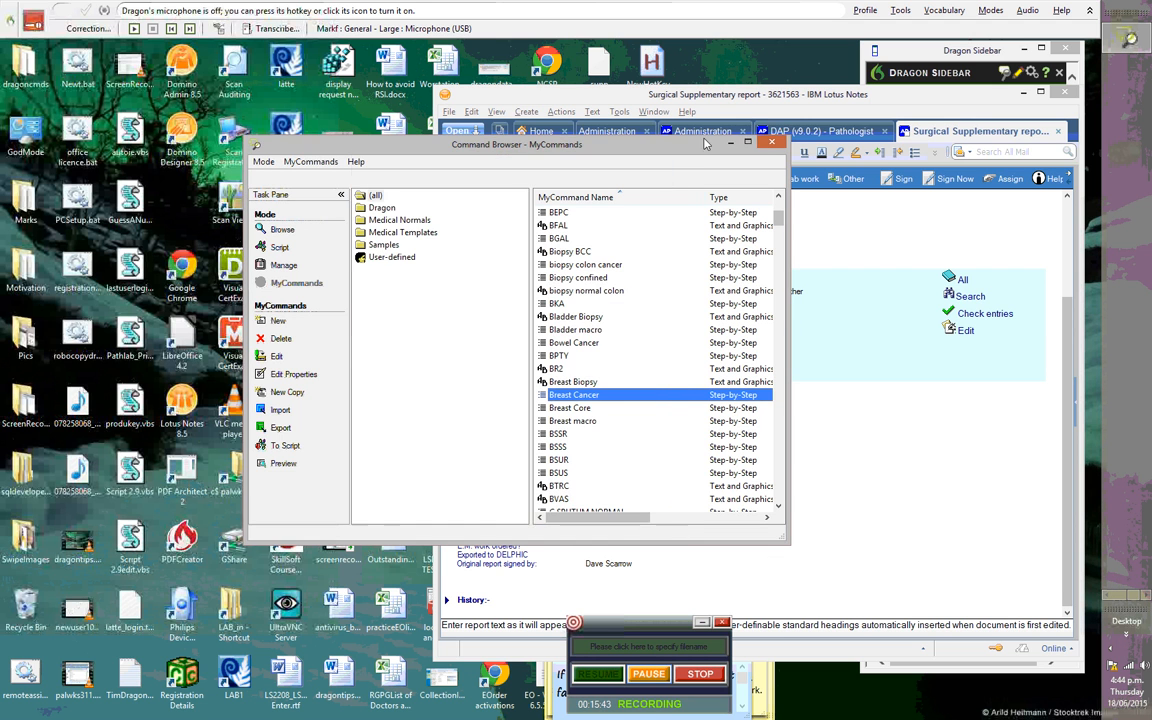
left_click(771, 143)
left_click(33, 22)
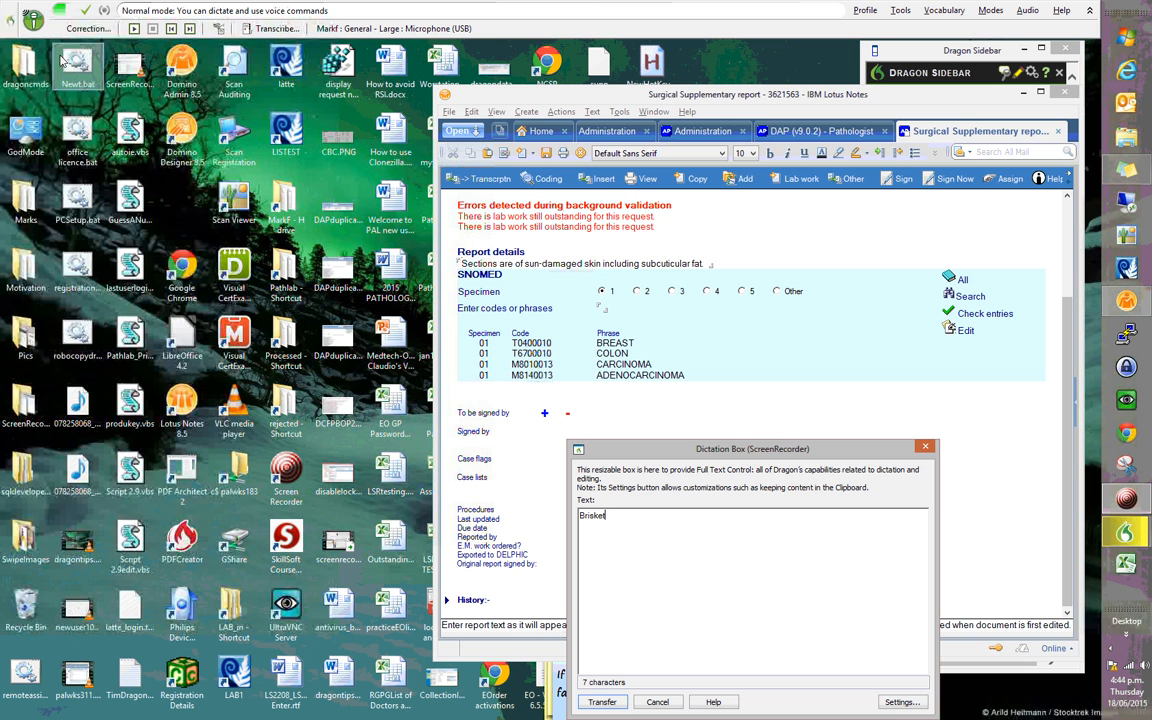
left_click(34, 20)
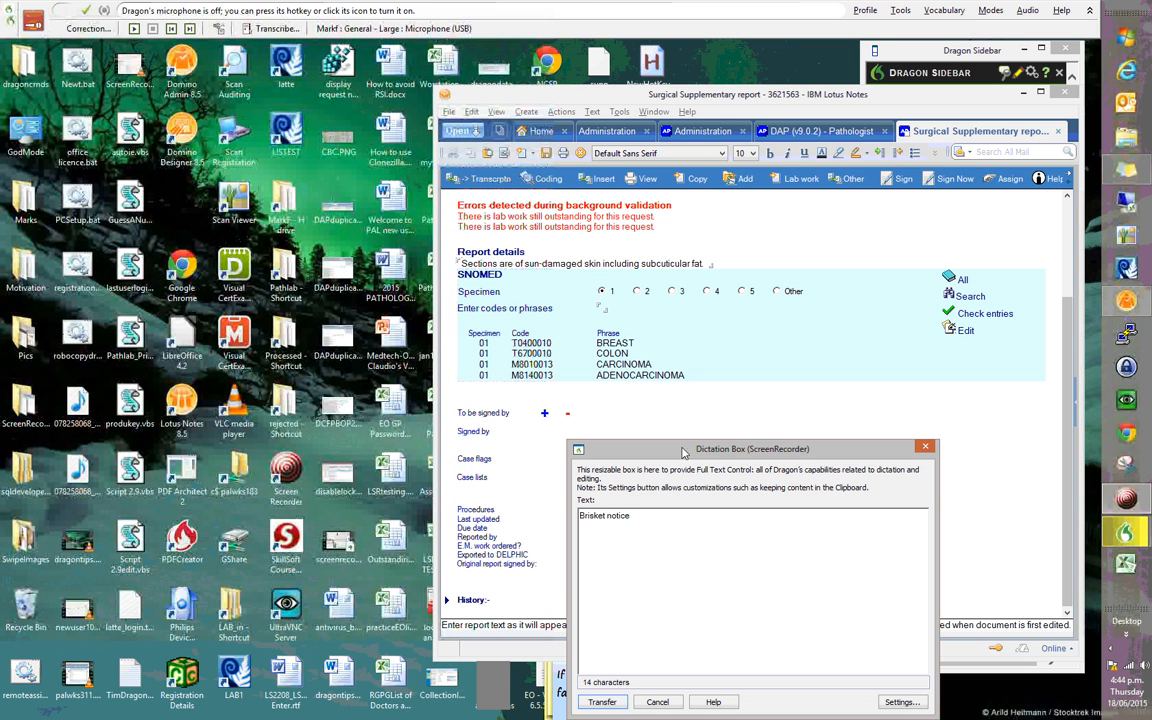
left_click_drag(672, 451, 152, 175)
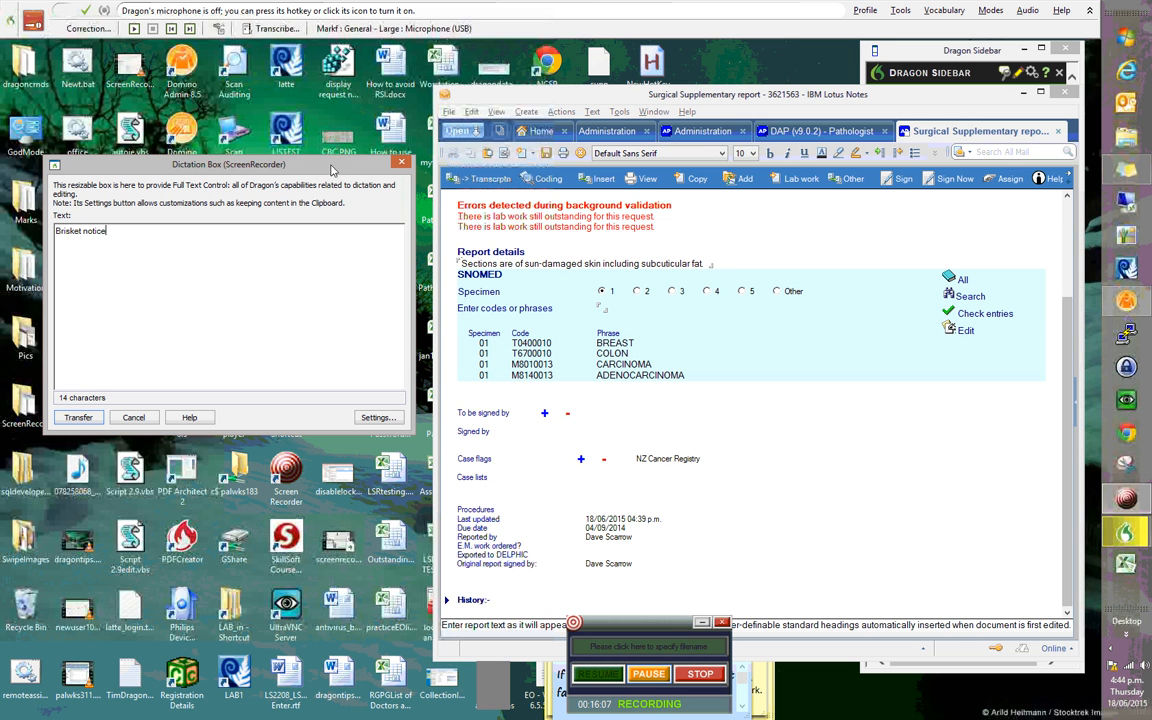
left_click(401, 162)
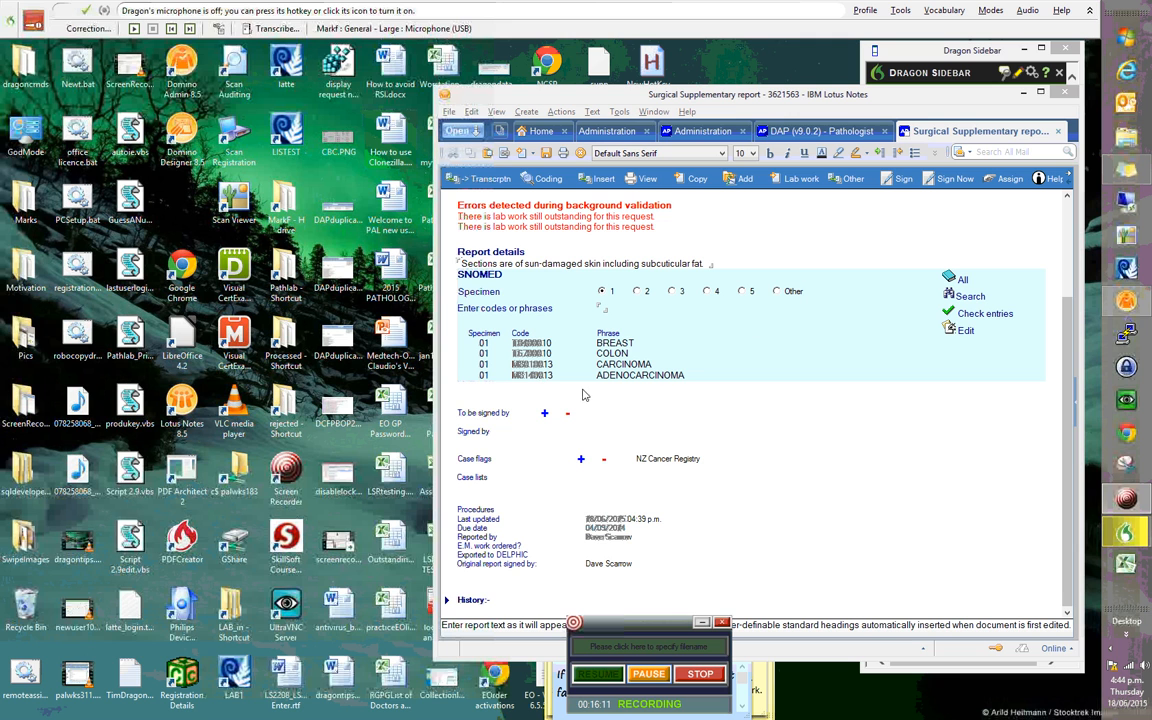
After the sentence in the report details, insert the breast microscopic synoptic report with the voice command "Breast Cancer", and review the inserted template
left_click(708, 265)
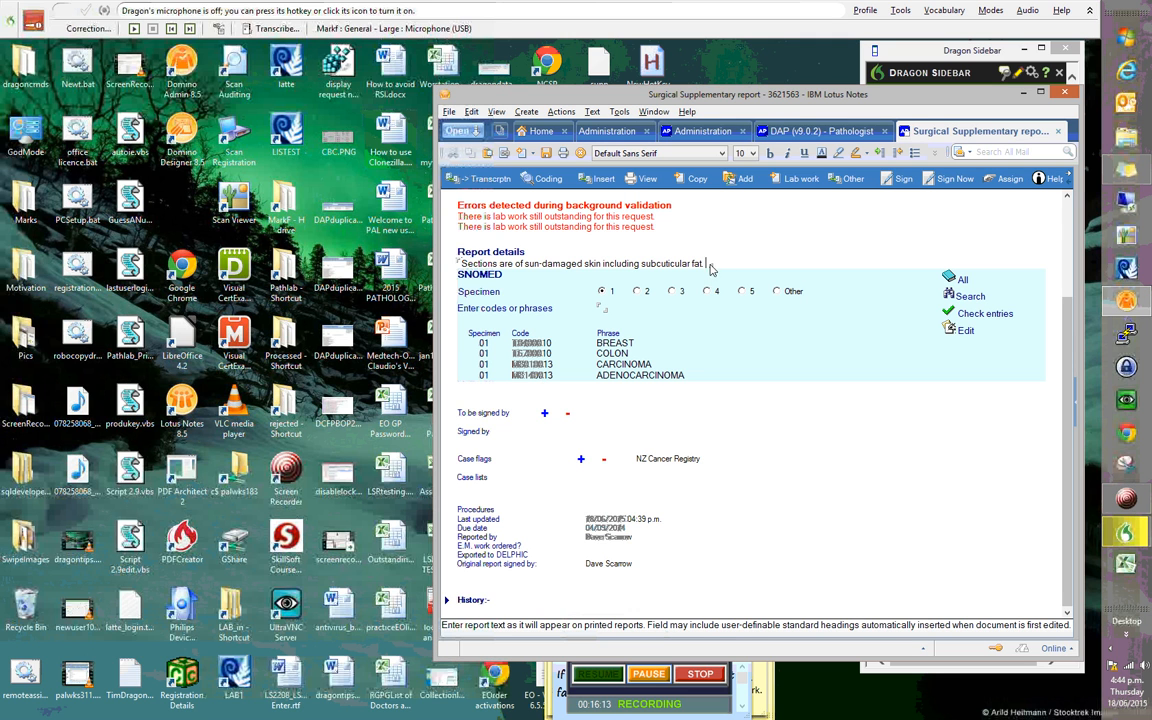
left_click(33, 21)
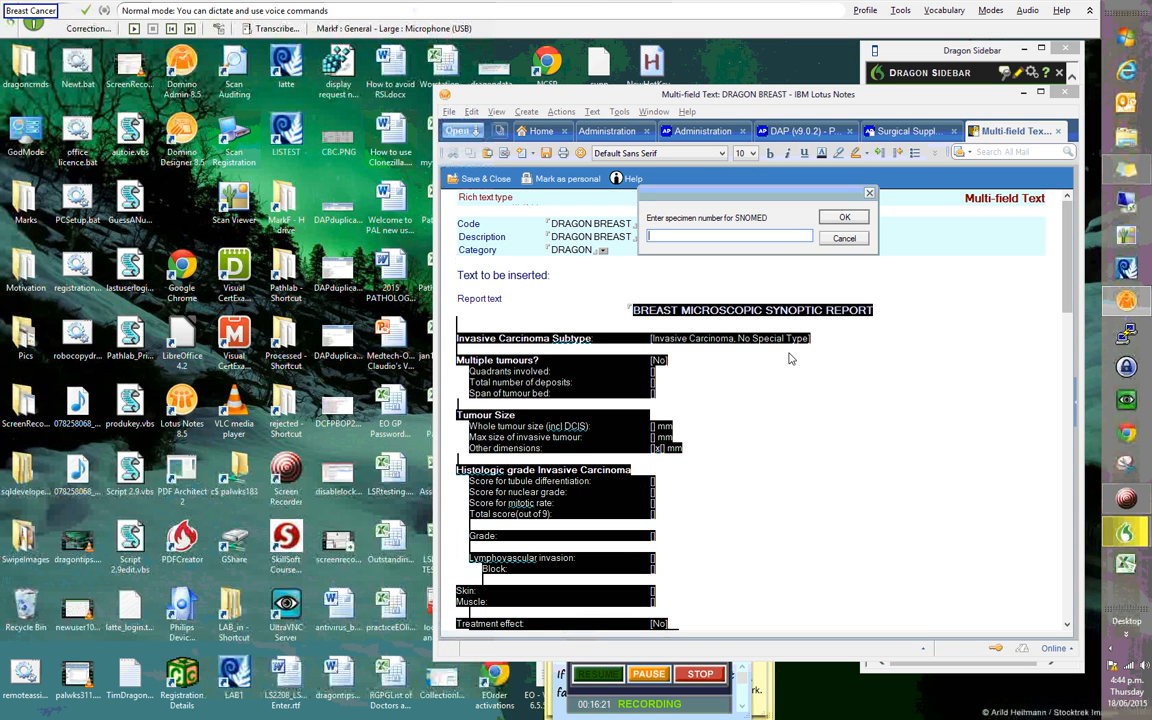
key("Return")
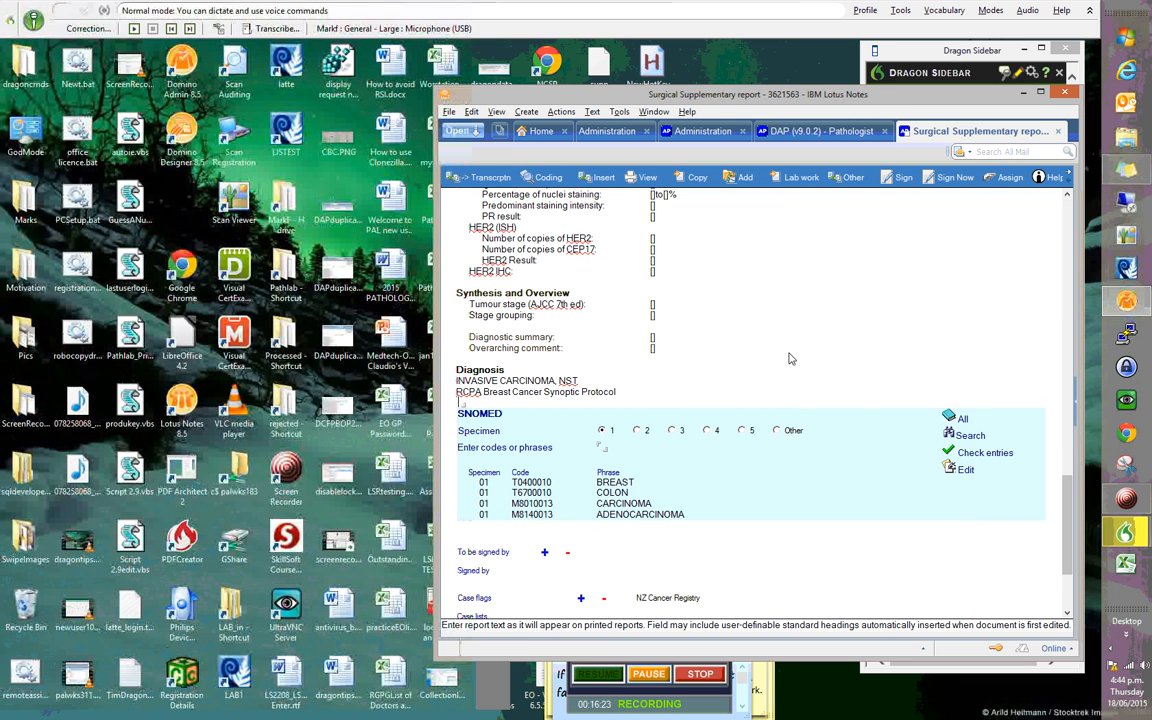
left_click(621, 350)
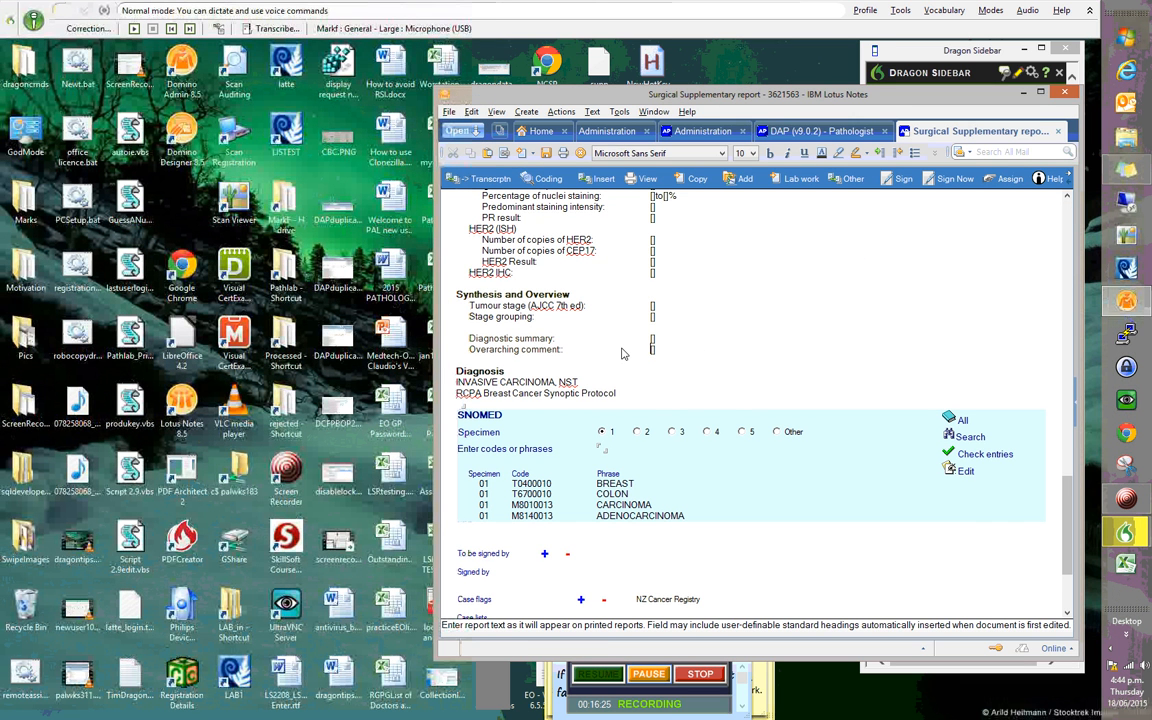
scroll(621, 352, "up", 2)
scroll(621, 352, "up", 1)
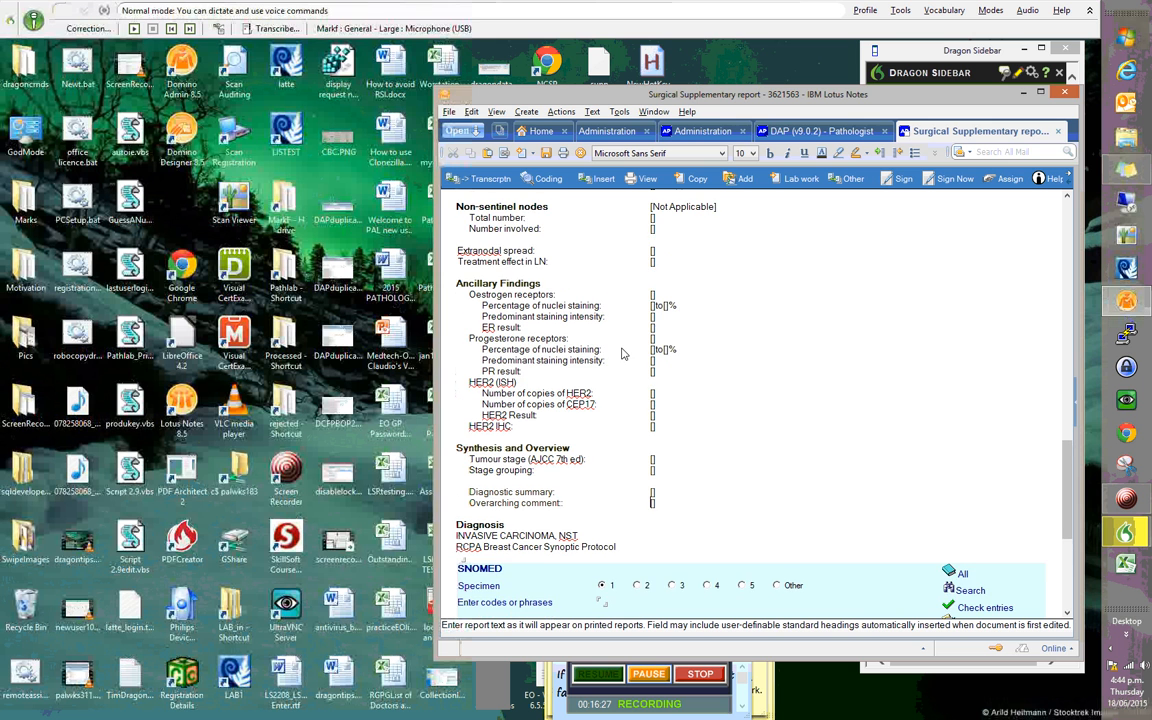
scroll(711, 338, "up", 2)
scroll(711, 338, "up", 10)
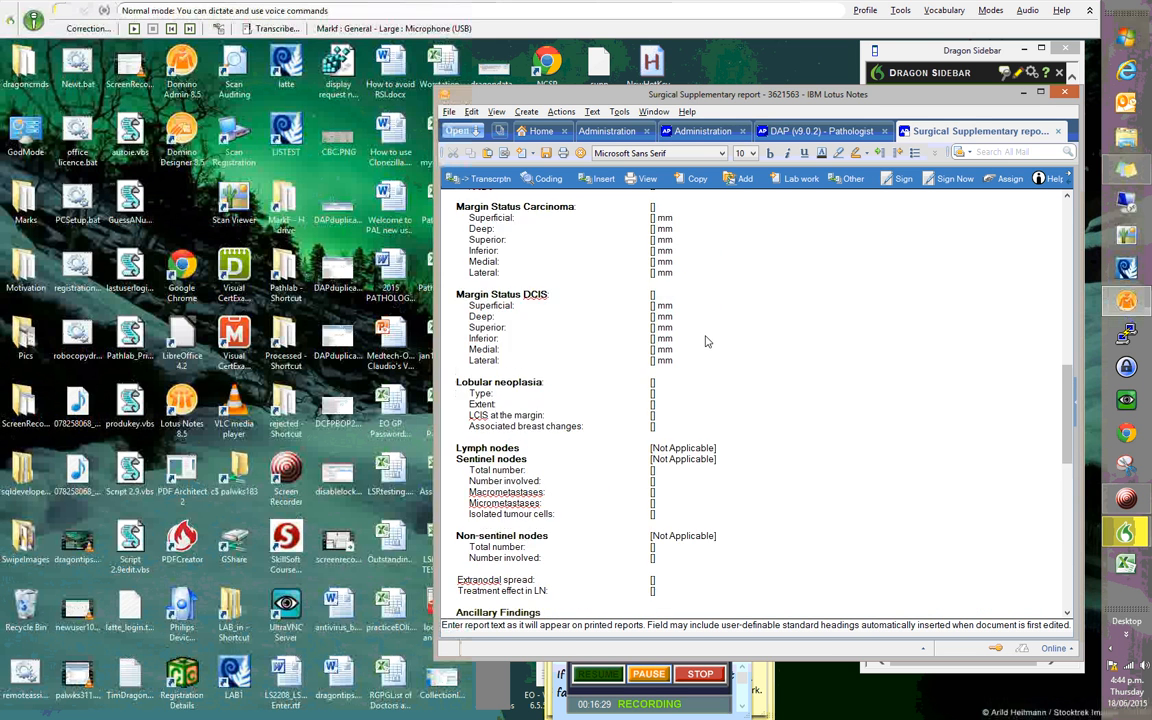
scroll(703, 343, "up", 1)
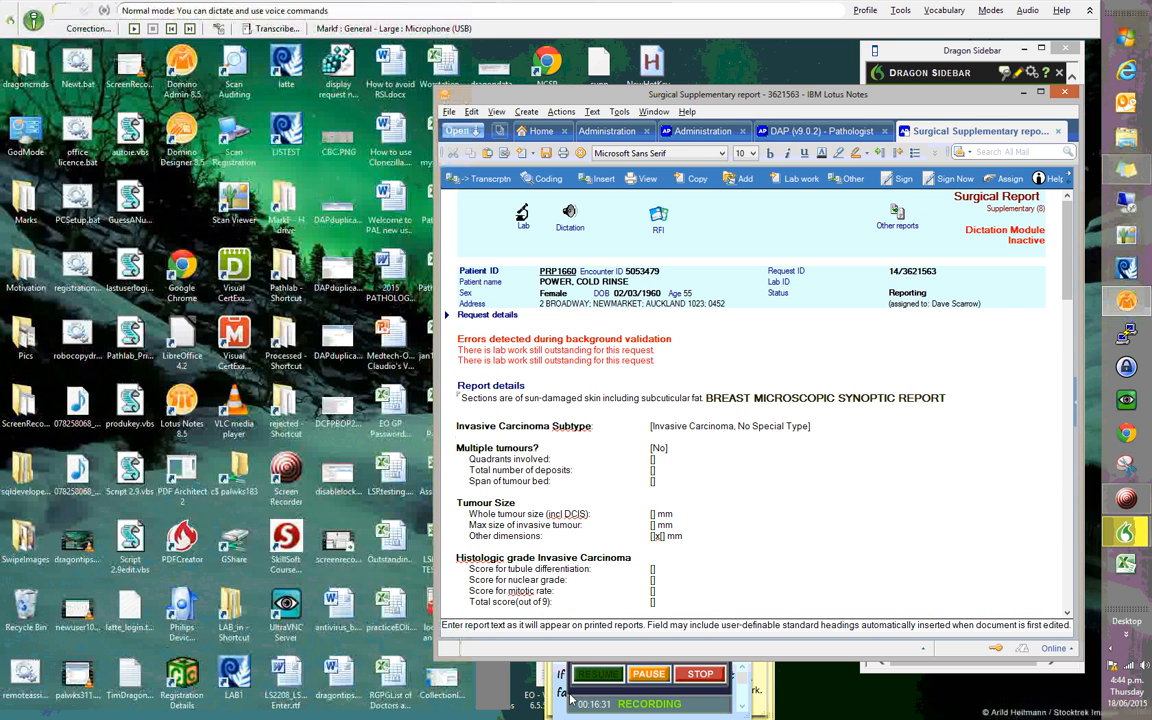
Insert the breast microscopic synoptic report into the empty report details with the voice command "Breast Cancer", and accept the SNOMED specimen number prompt
mouse_move(617, 673)
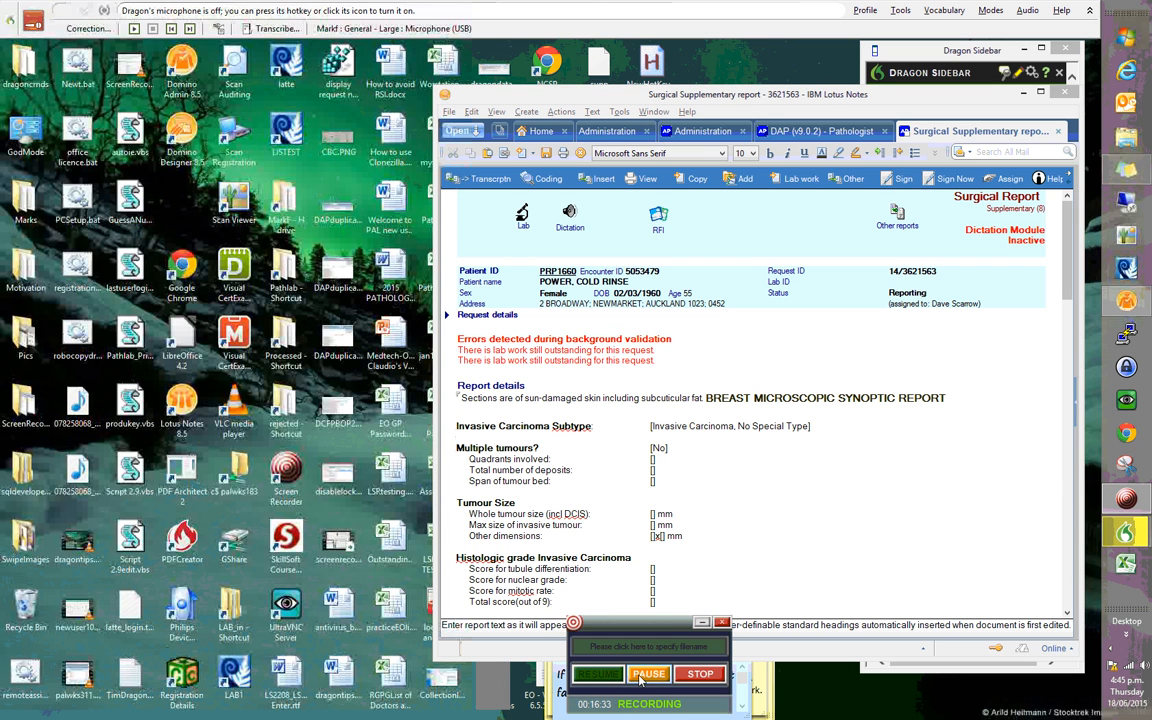
key("KP_Add")
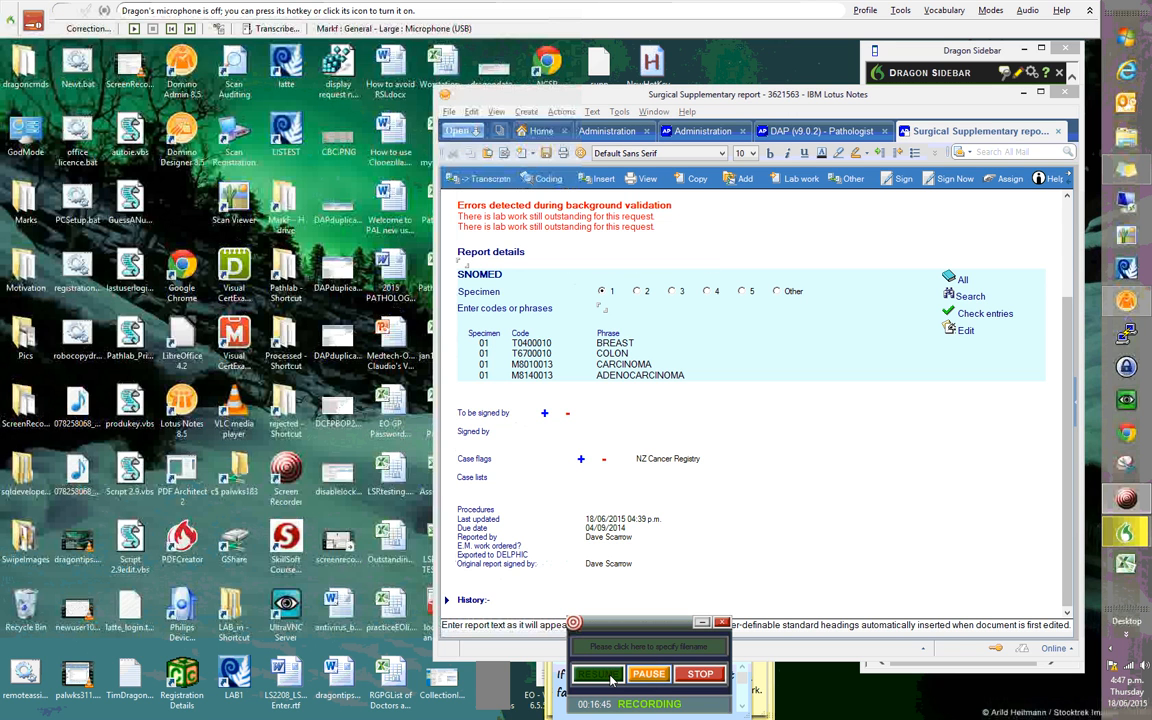
left_click(37, 17)
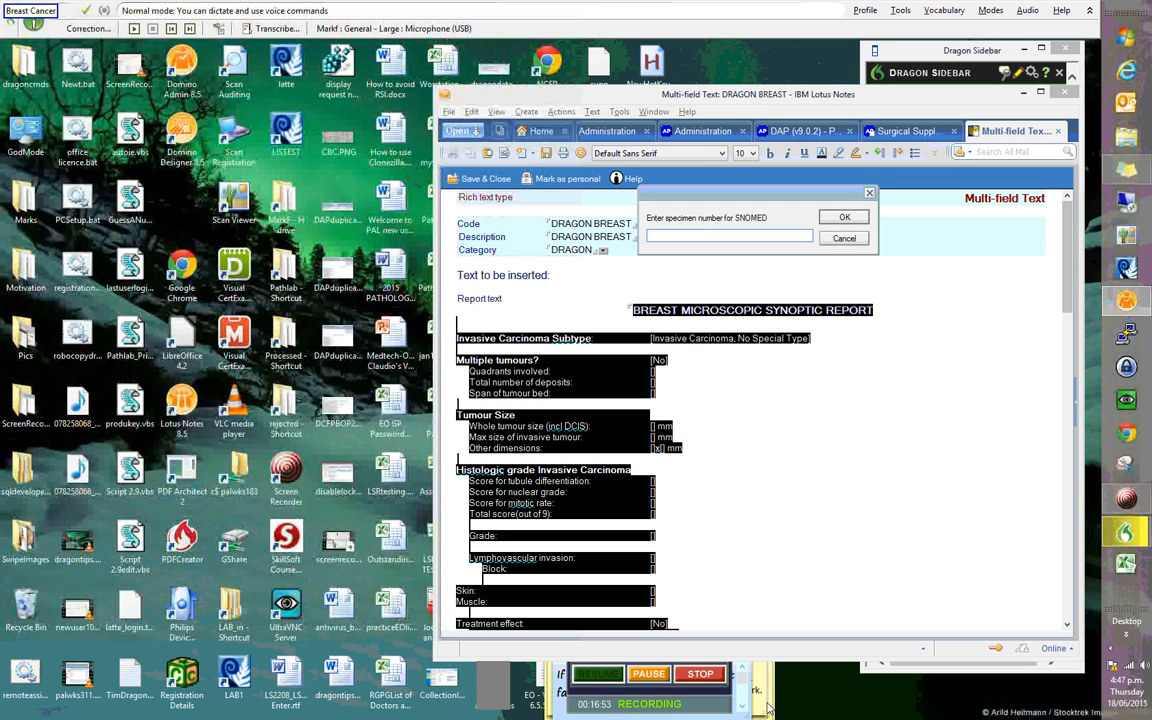
left_click(648, 675)
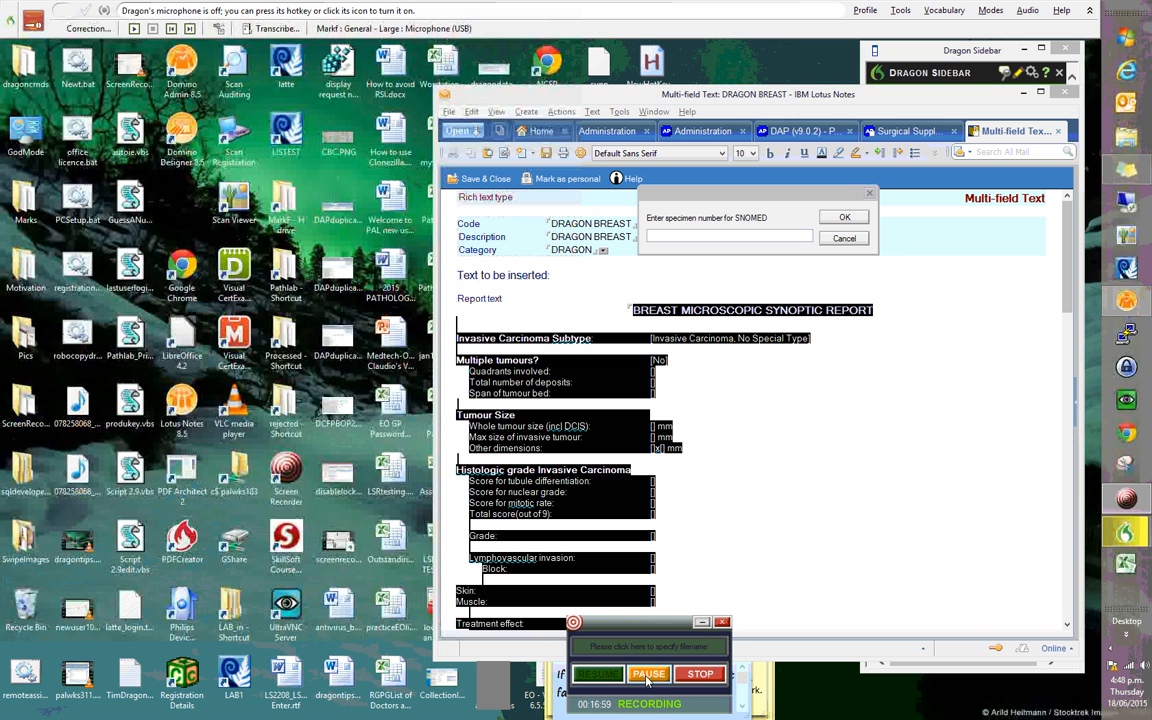
left_click(33, 20)
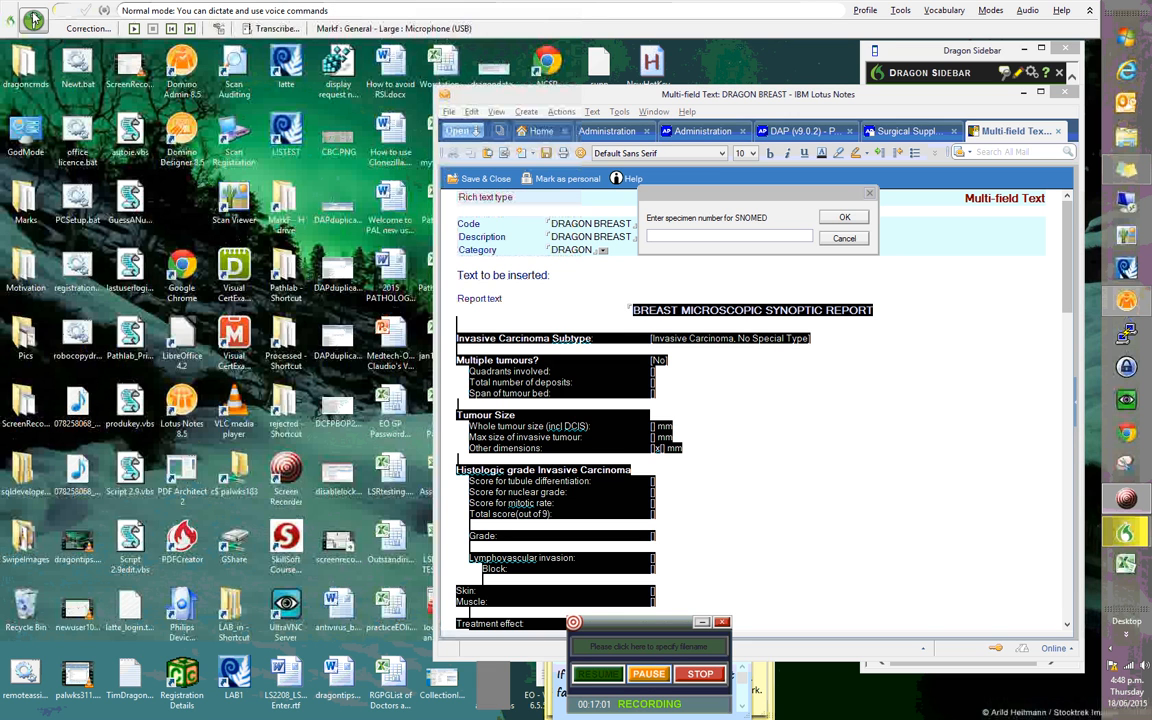
left_click(692, 386)
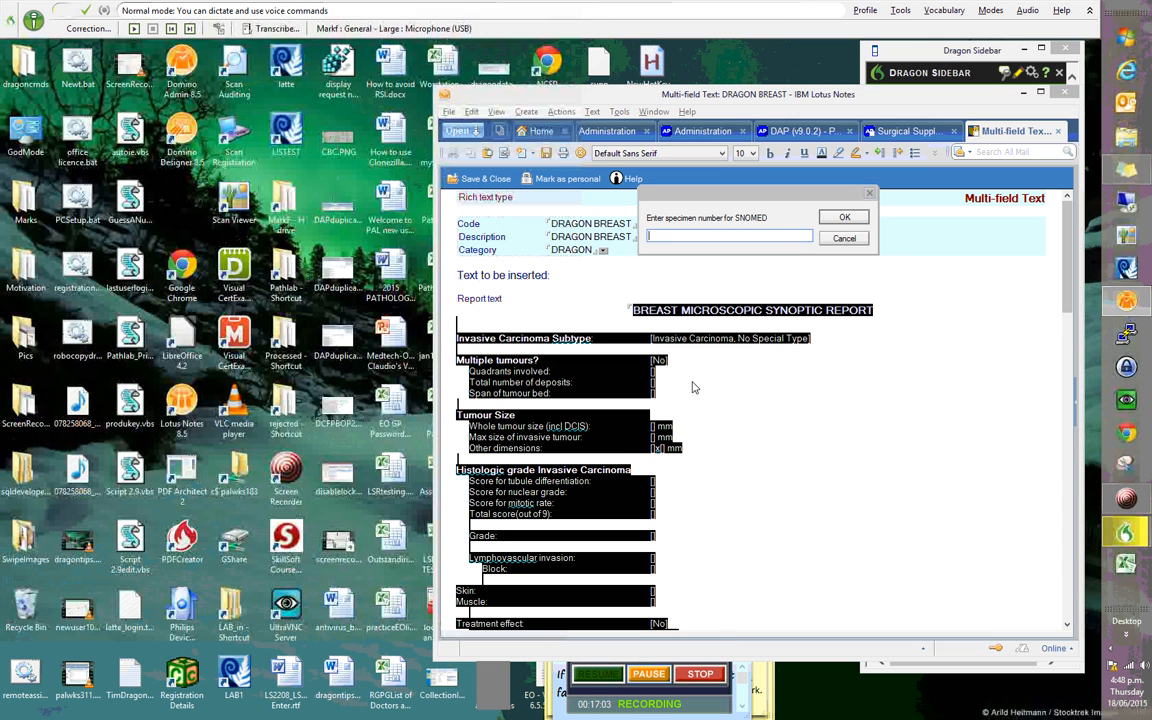
left_click(848, 220)
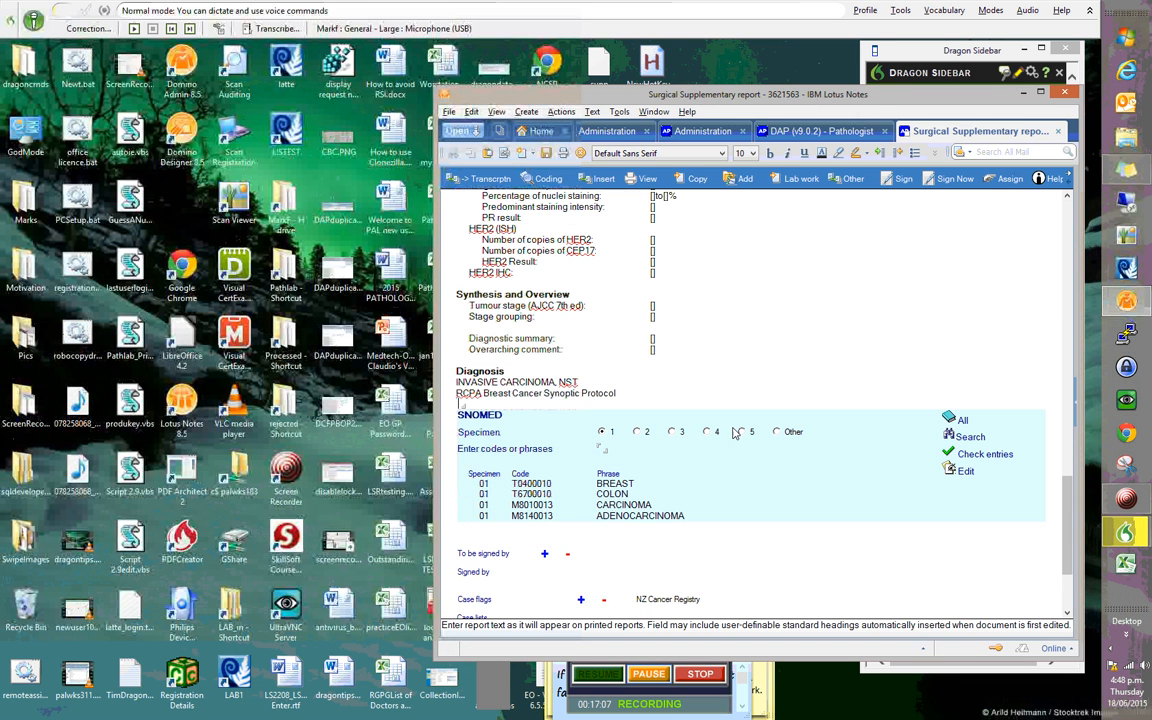
Select the whole report text, open it in the Dictation Box with the voice command "Edit that", and turn the microphone off
scroll(697, 328, "up", 3)
left_click(697, 330)
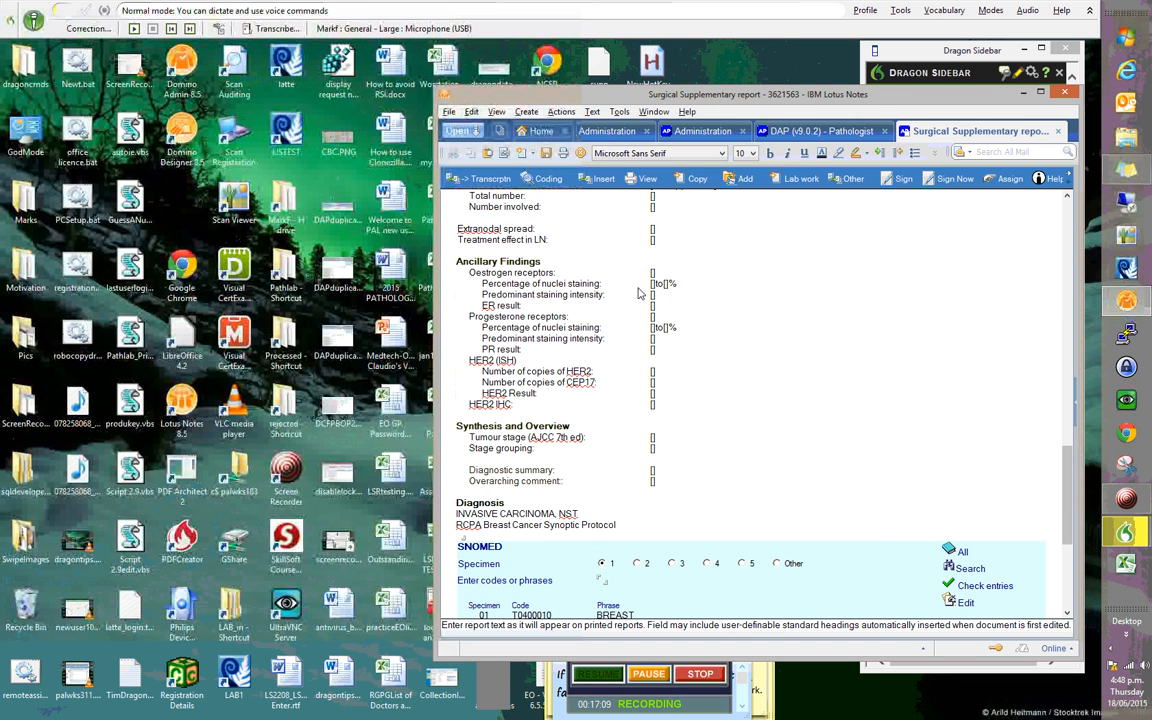
key("ctrl+a")
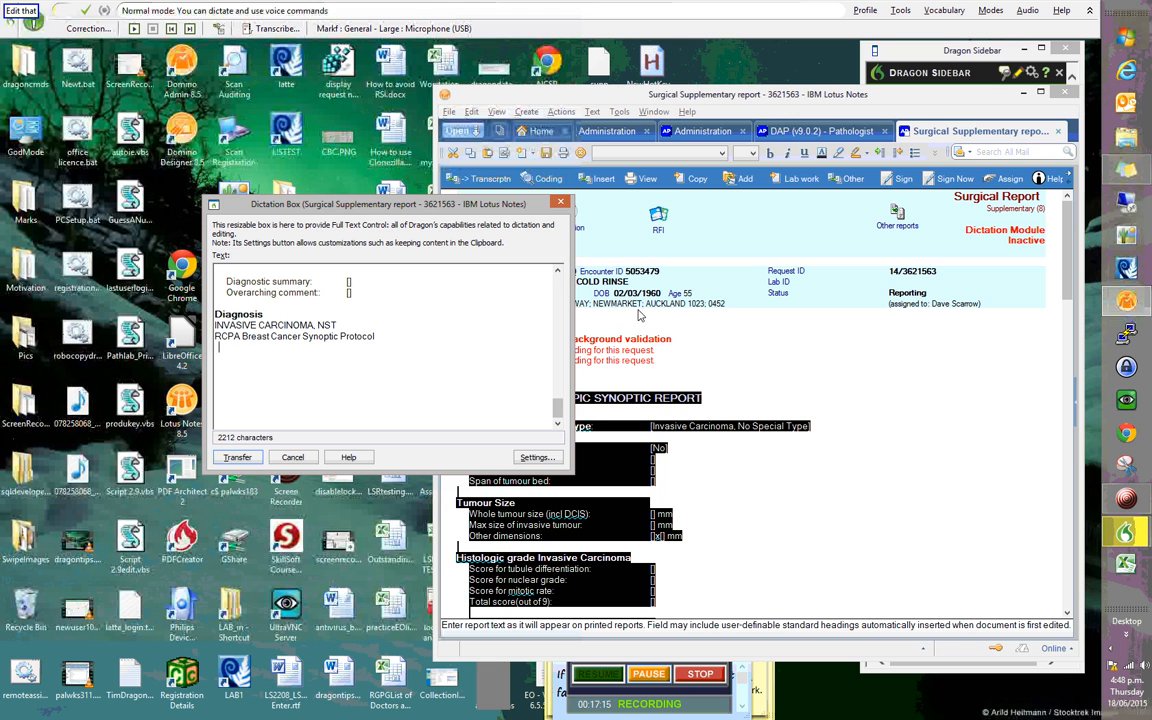
left_click(35, 24)
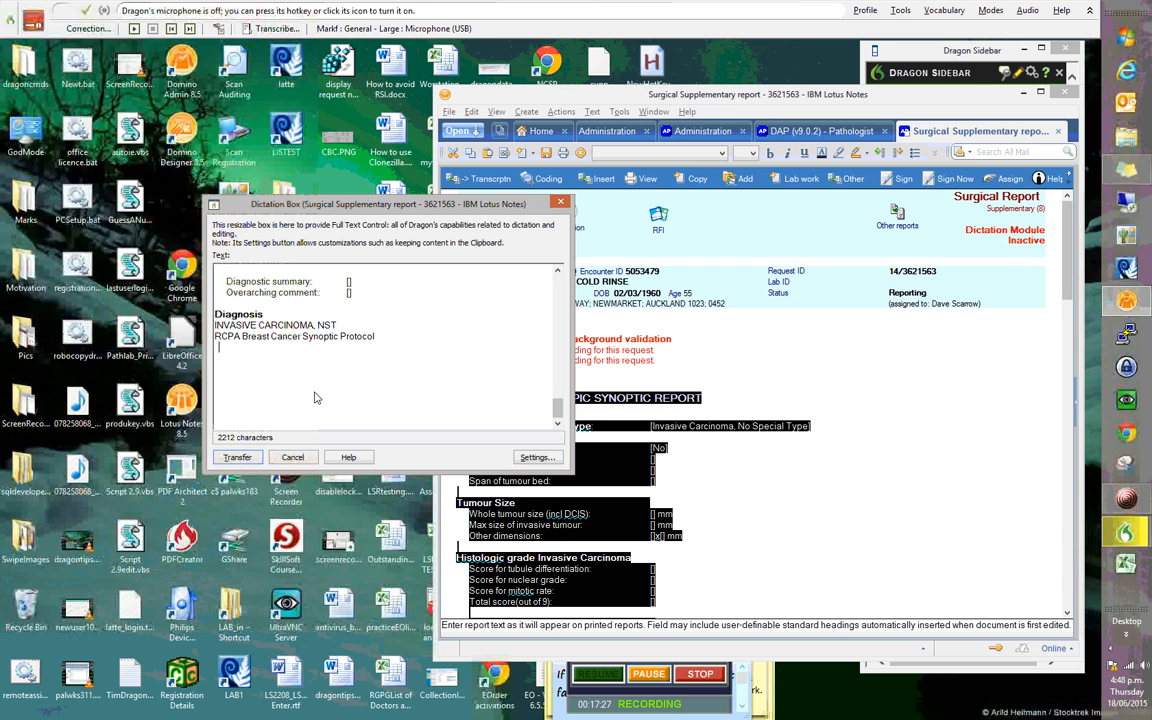
Say "next field" to reach the Invasive Carcinoma Subtype placeholder, dictate "and it will take me to" over it, and turn the microphone off
key("KP_Add")
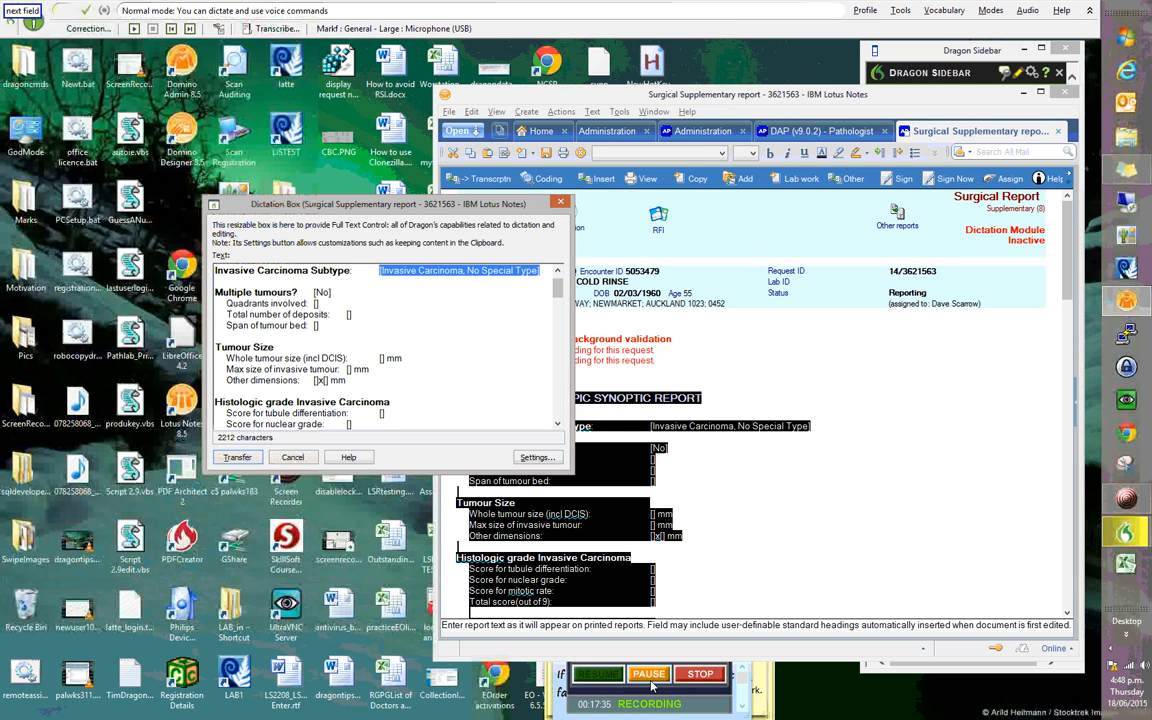
left_click(34, 21)
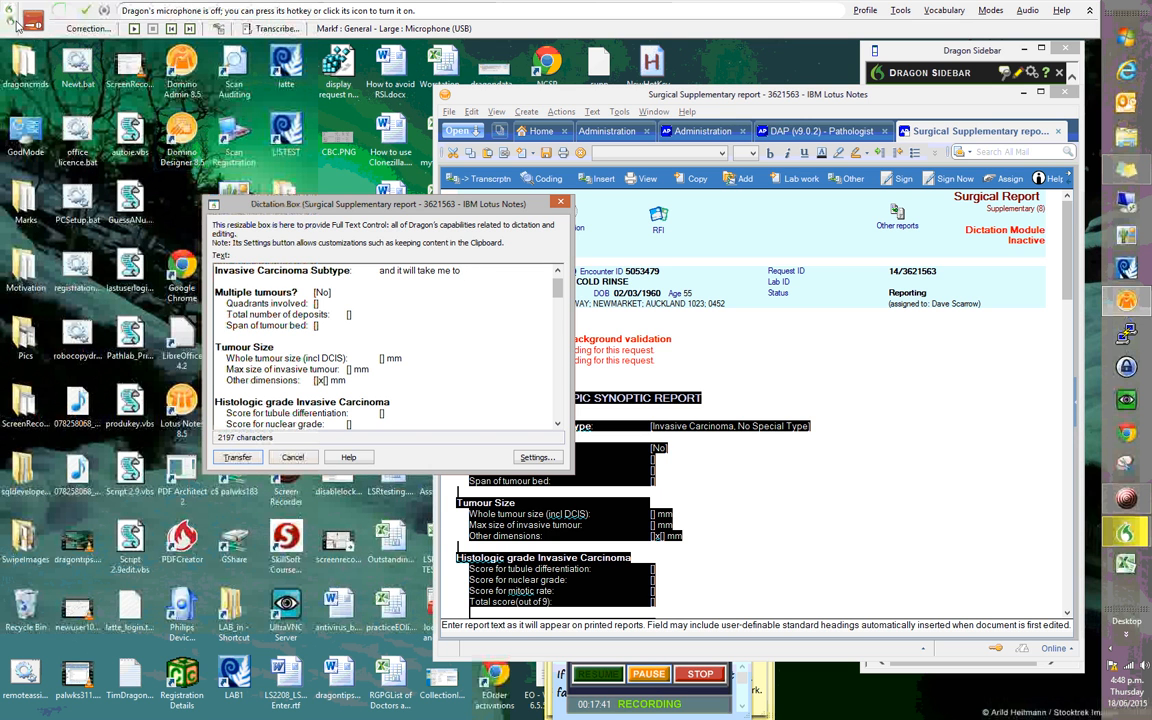
Correct the dictated words "take" to "make" and "to" to "do" with voice corrections, and delete the dictated phrase by voice
left_click(35, 20)
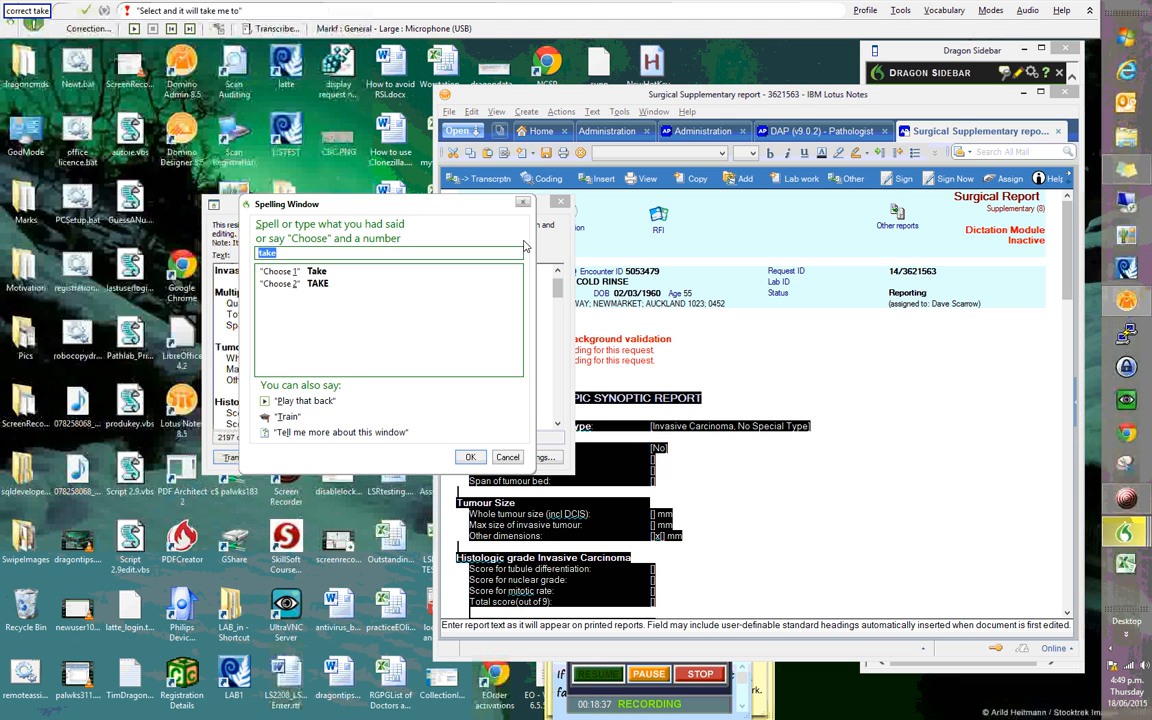
type("make")
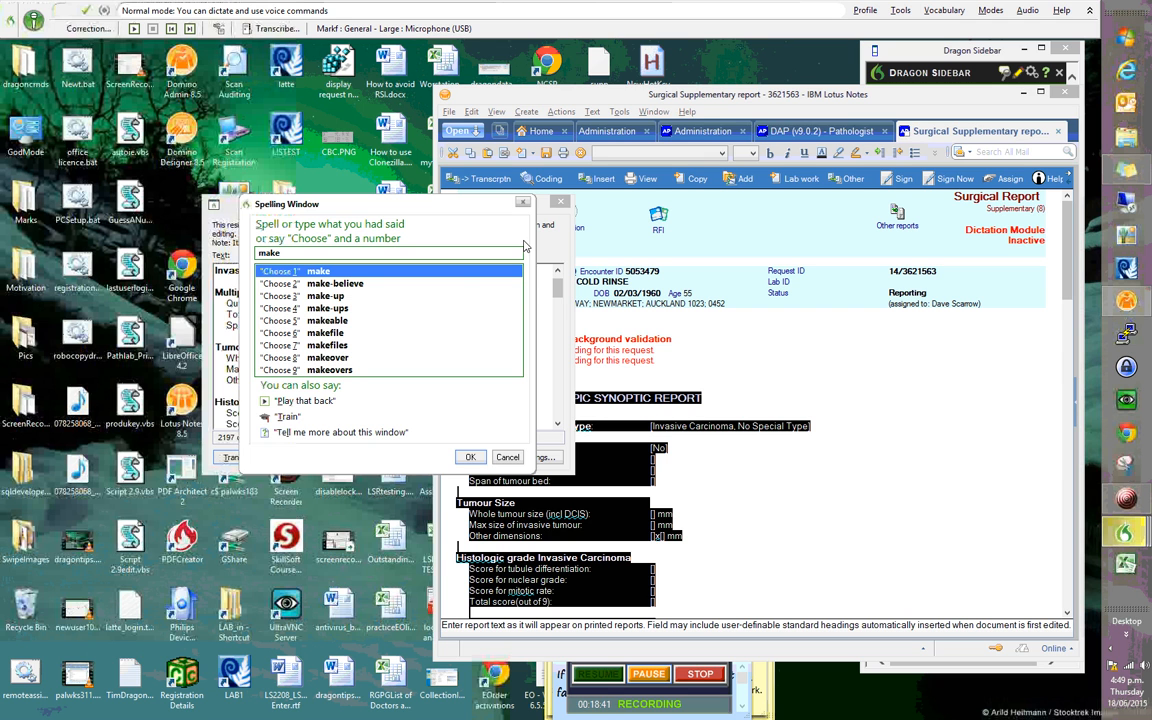
left_click(470, 458)
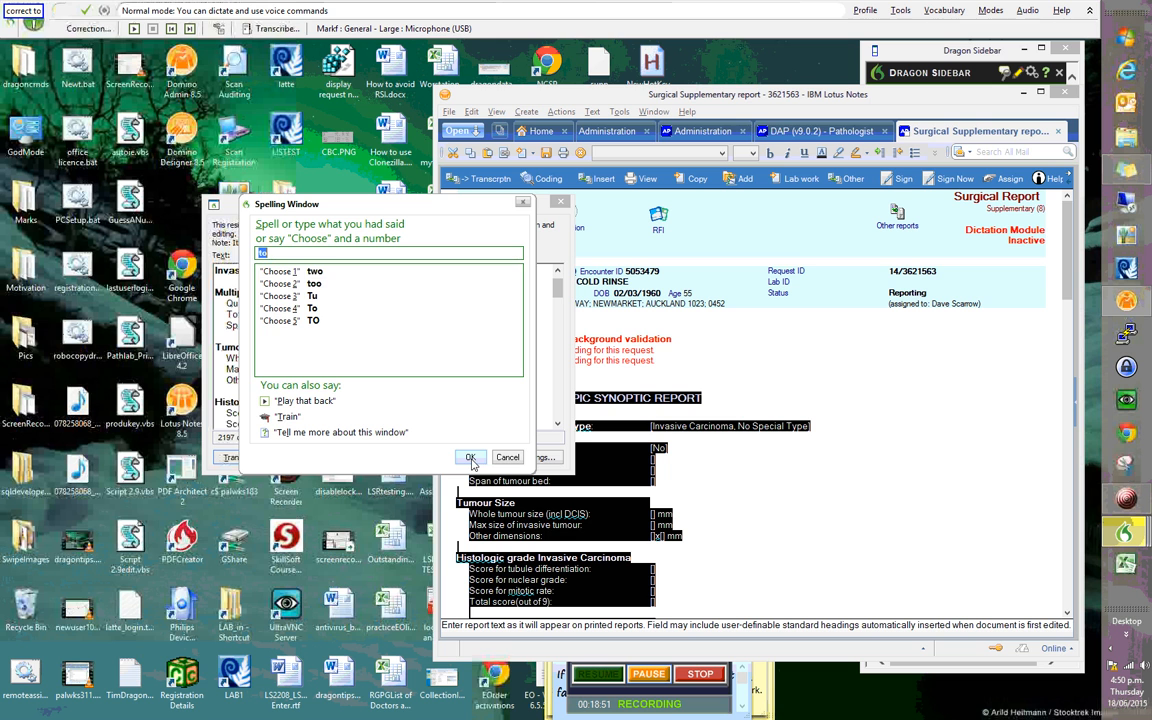
type("do")
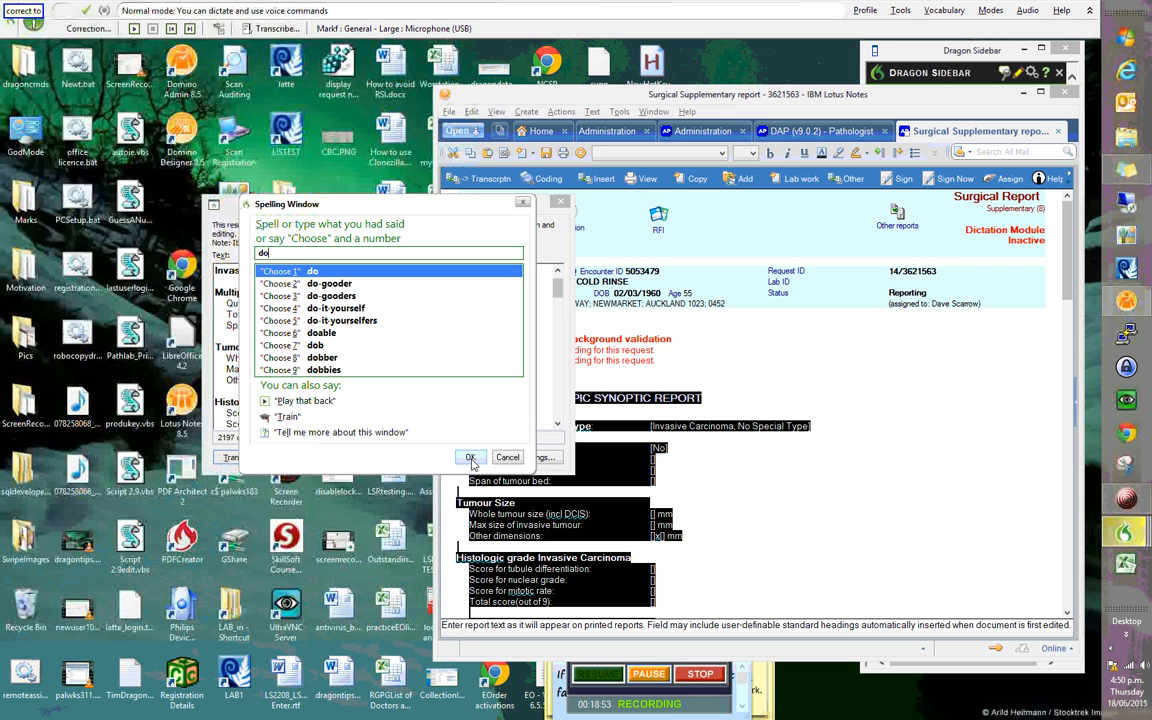
left_click(471, 458)
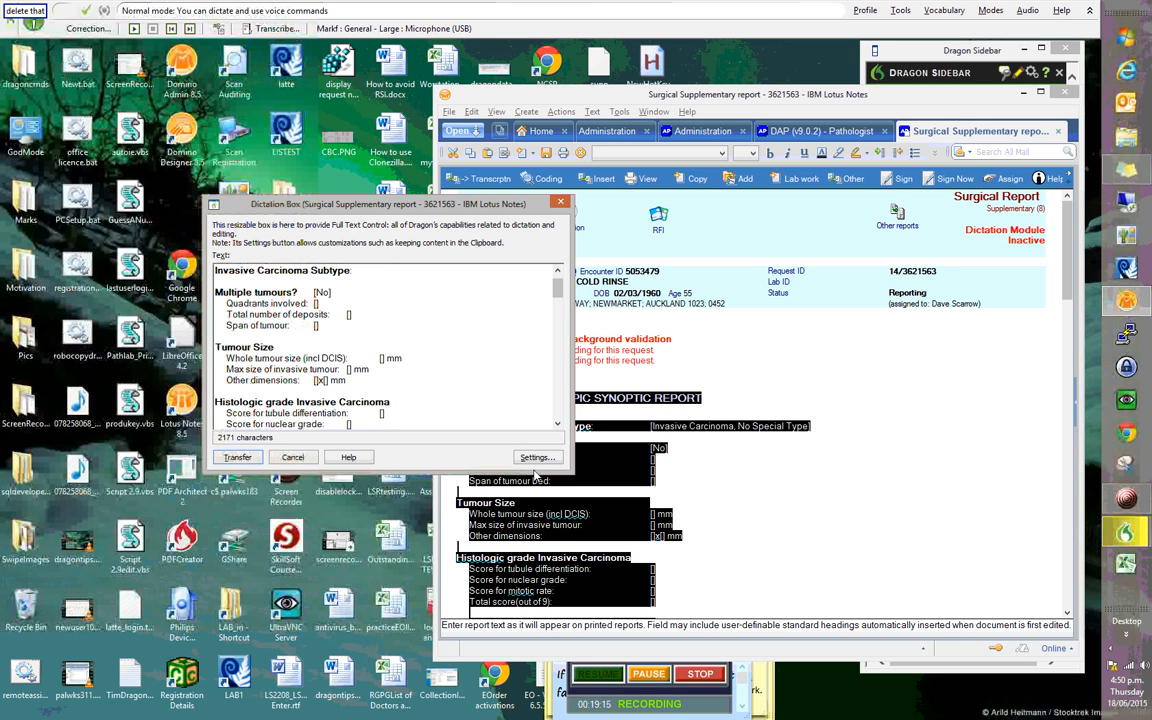
Close the stray Dictation Box for ScreenRecorder, and use "next field" to move to the Total number of deposits placeholder
left_click(645, 676)
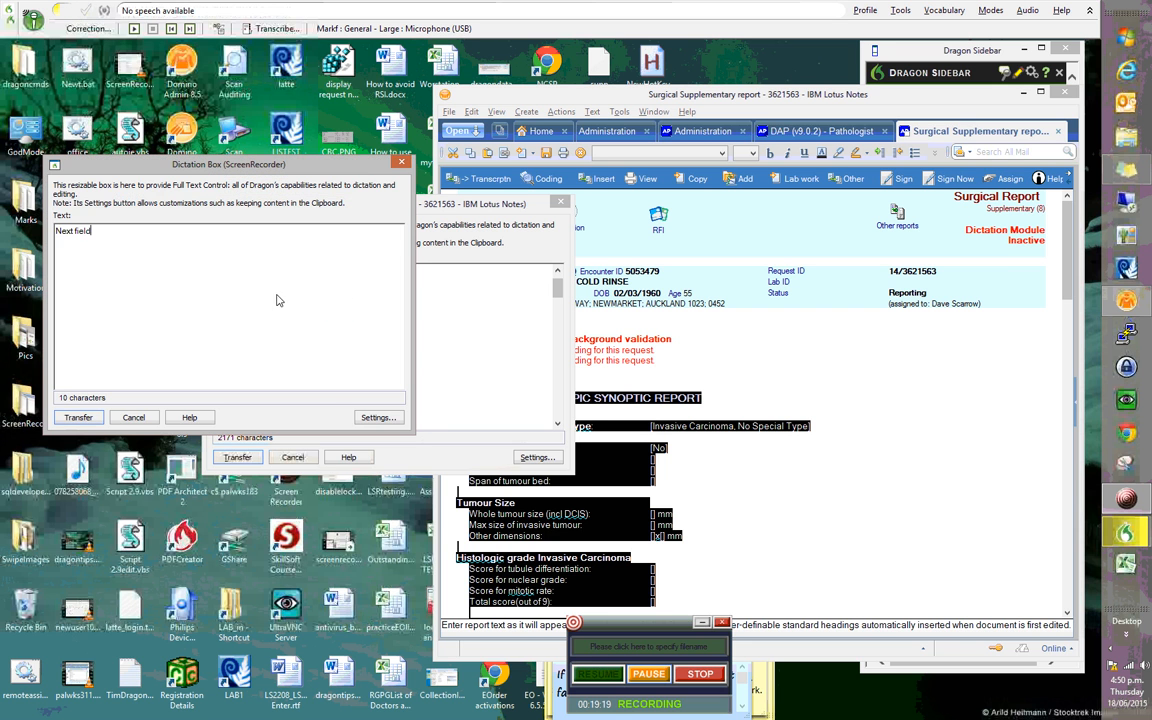
left_click(403, 163)
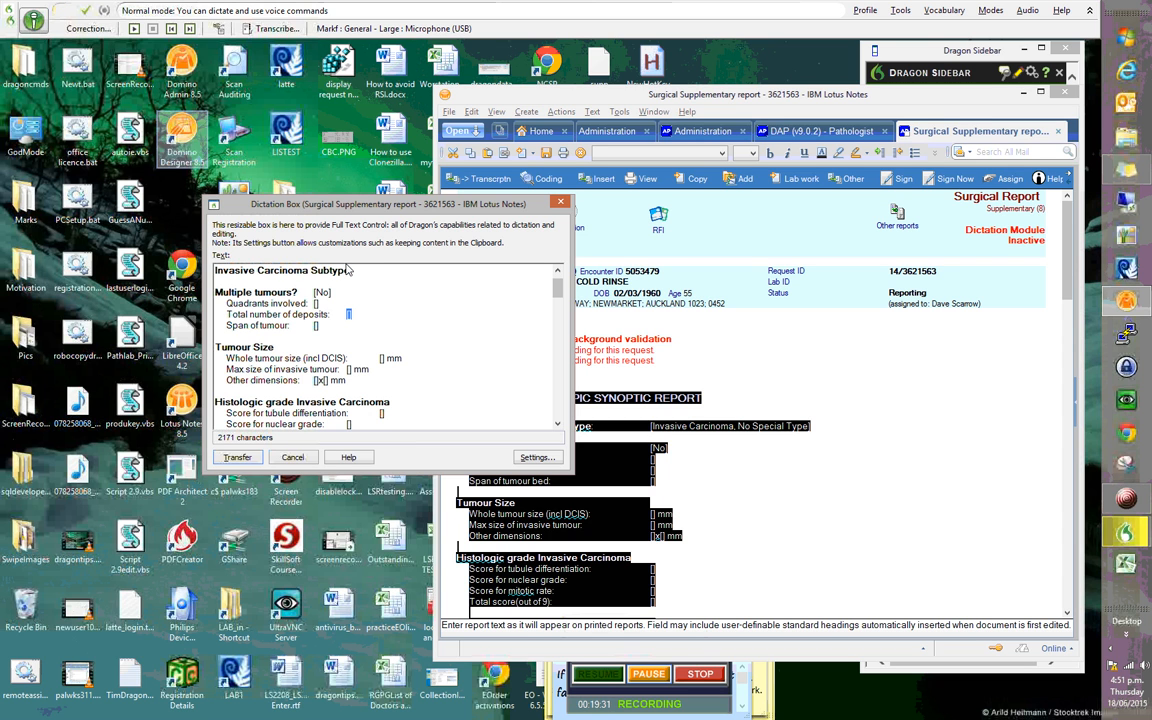
left_click(600, 676)
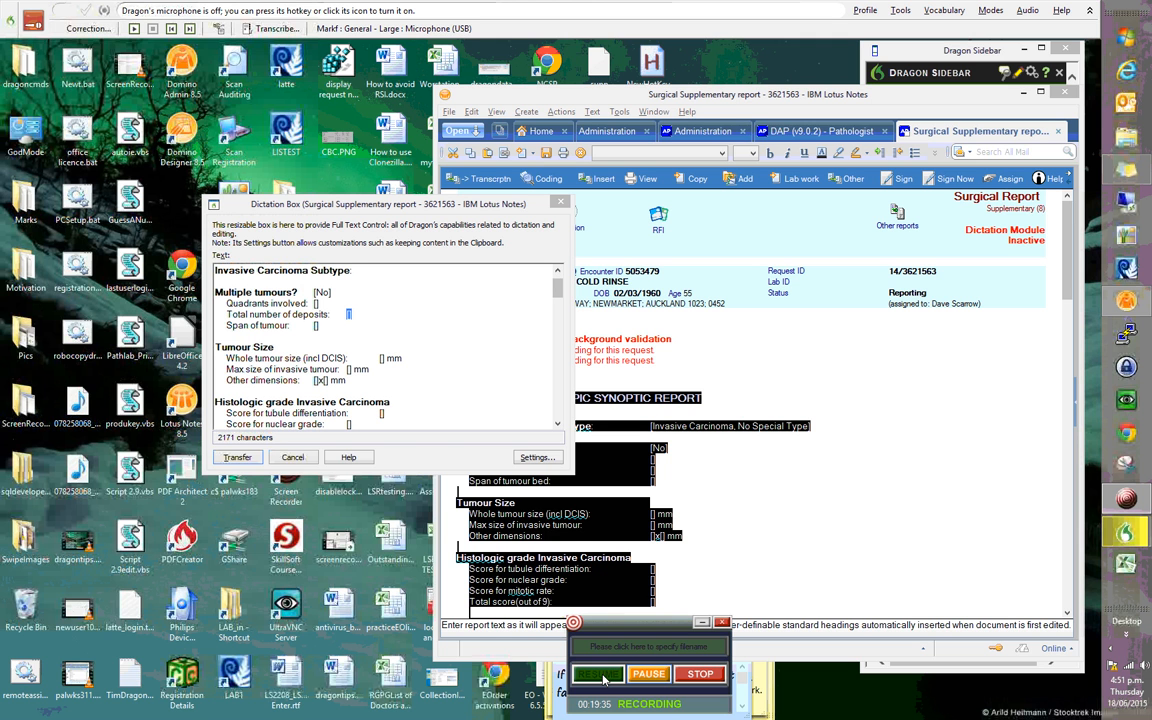
Move the edited text back into the report with the voice command "transfer text", turn the microphone off, and review the report details
left_click(33, 20)
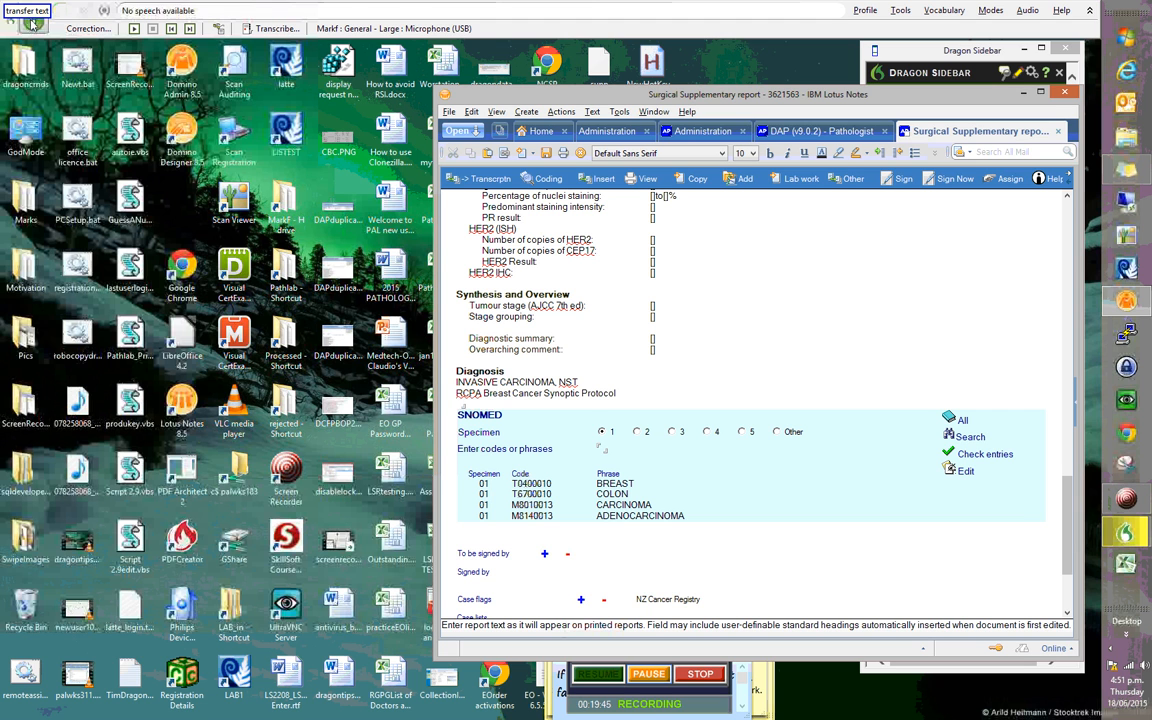
left_click(33, 22)
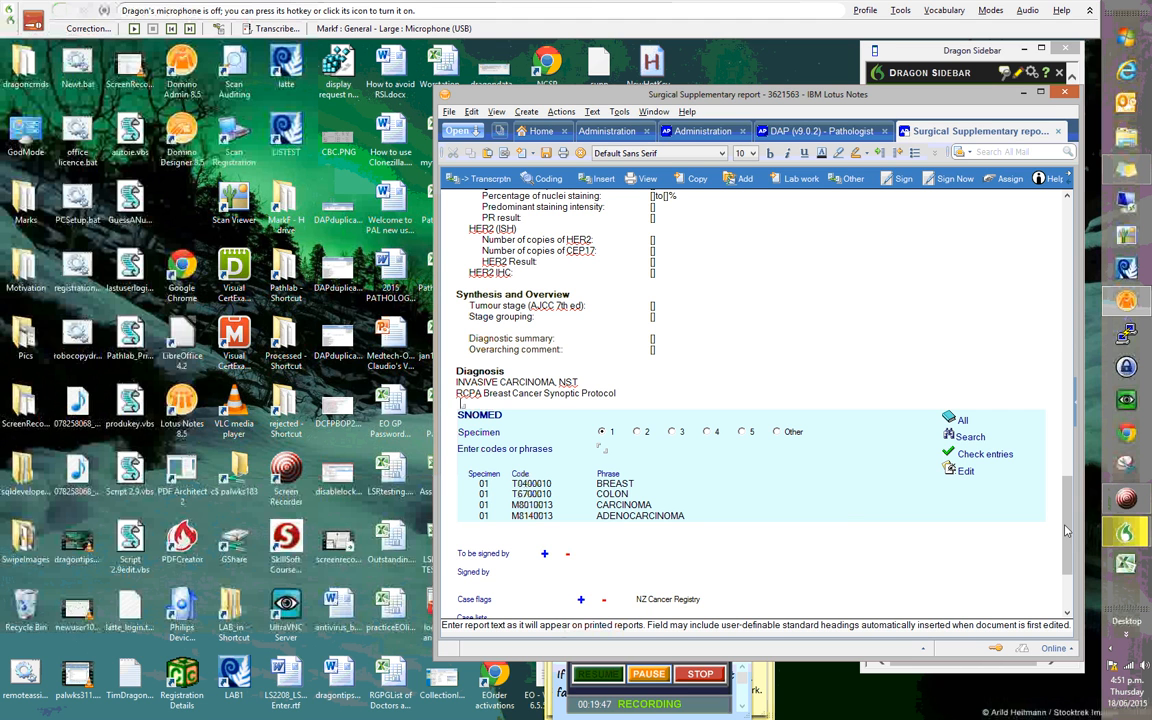
left_click_drag(1066, 530, 1076, 272)
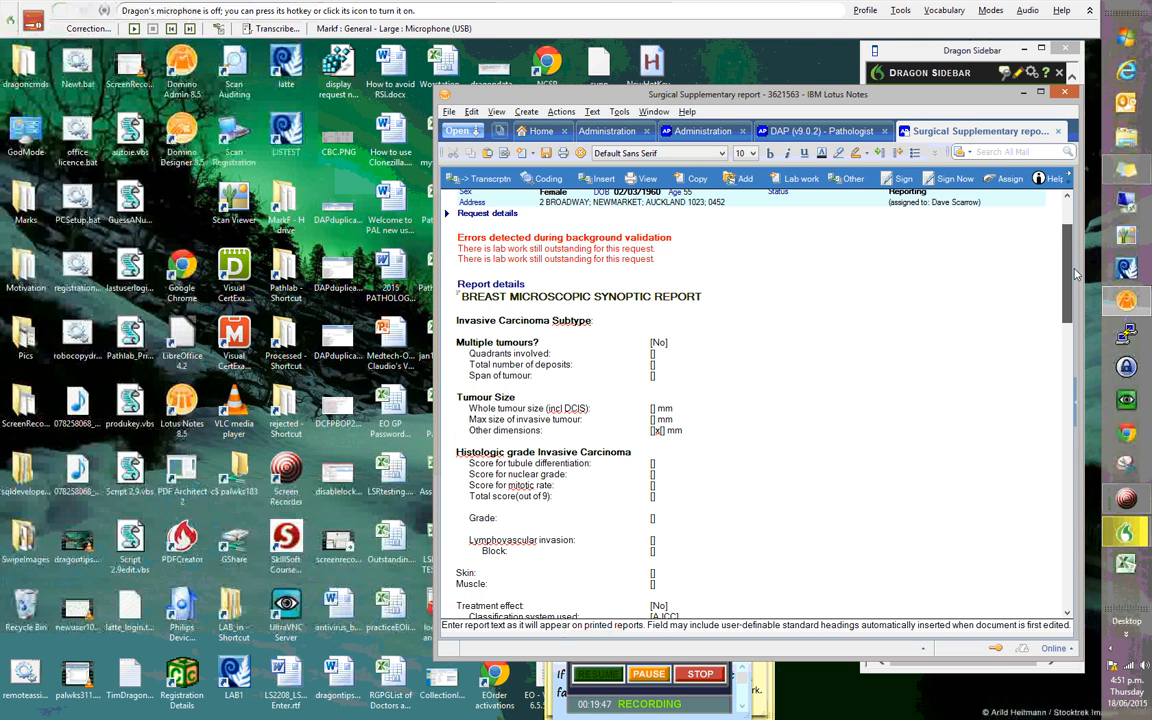